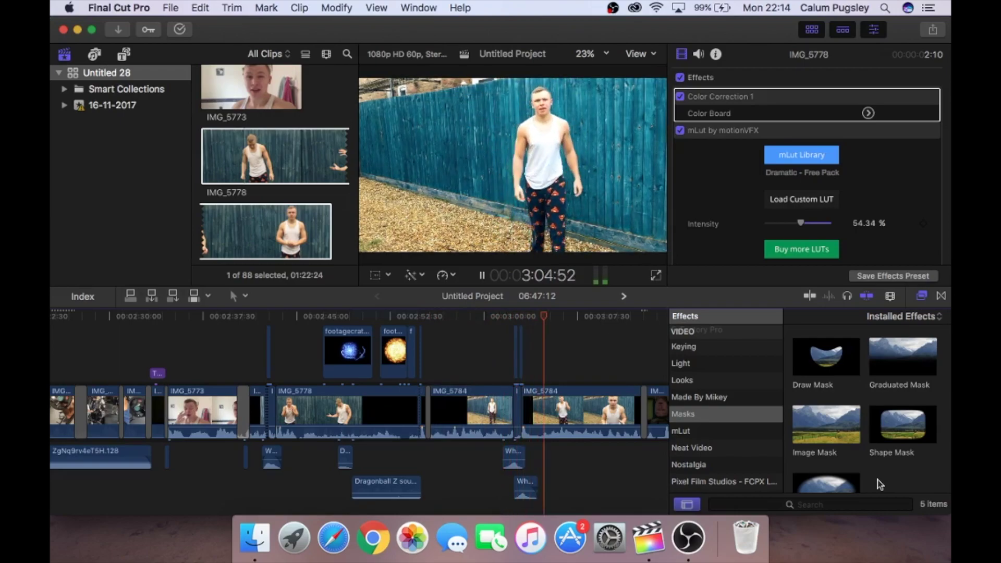
Step: Stop playback before setting up the new project with IMG_5778
key(space)
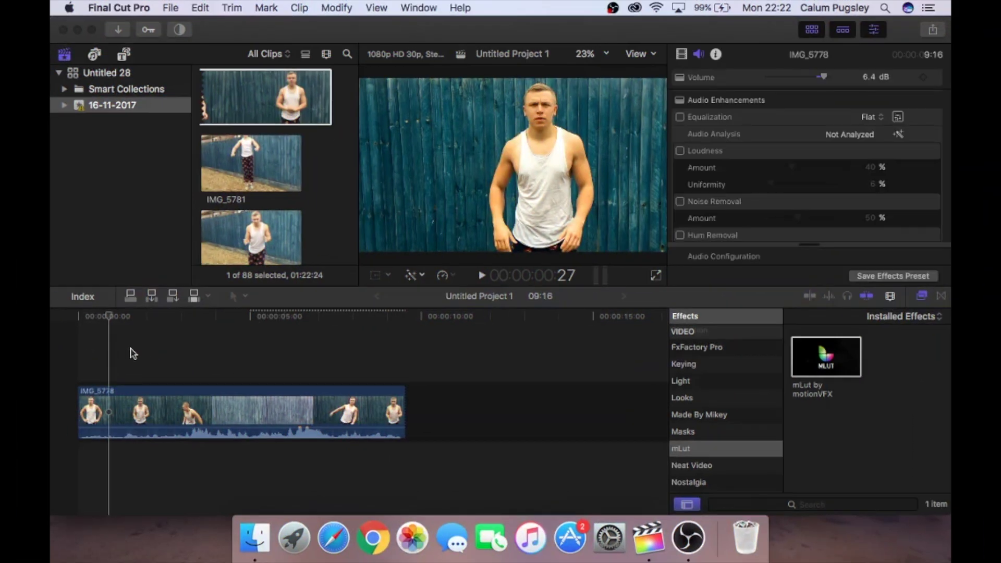
Step: Play through the jump, compare frames around 3:13 and 6:23, then park the playhead at 3:06
key(space)
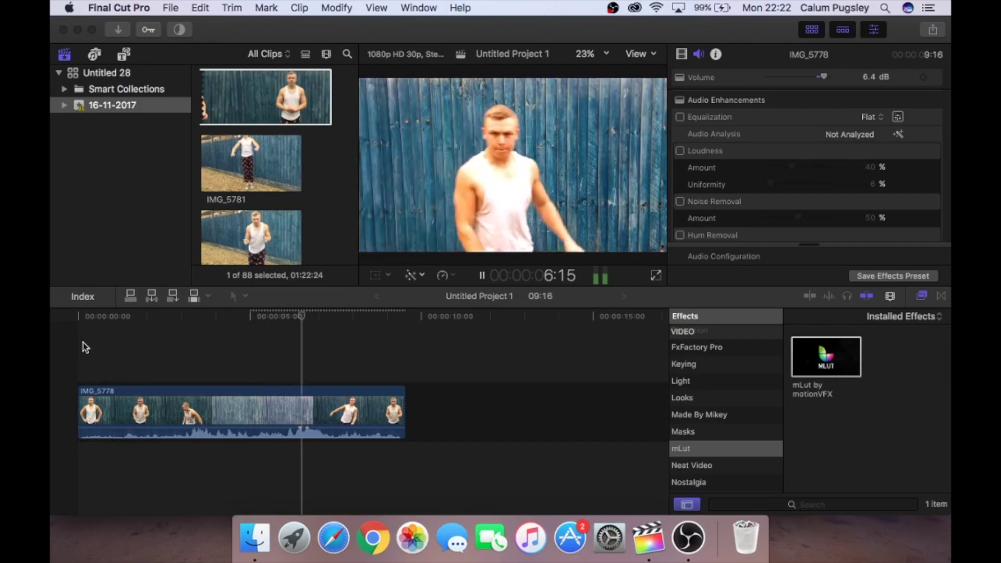
key(space)
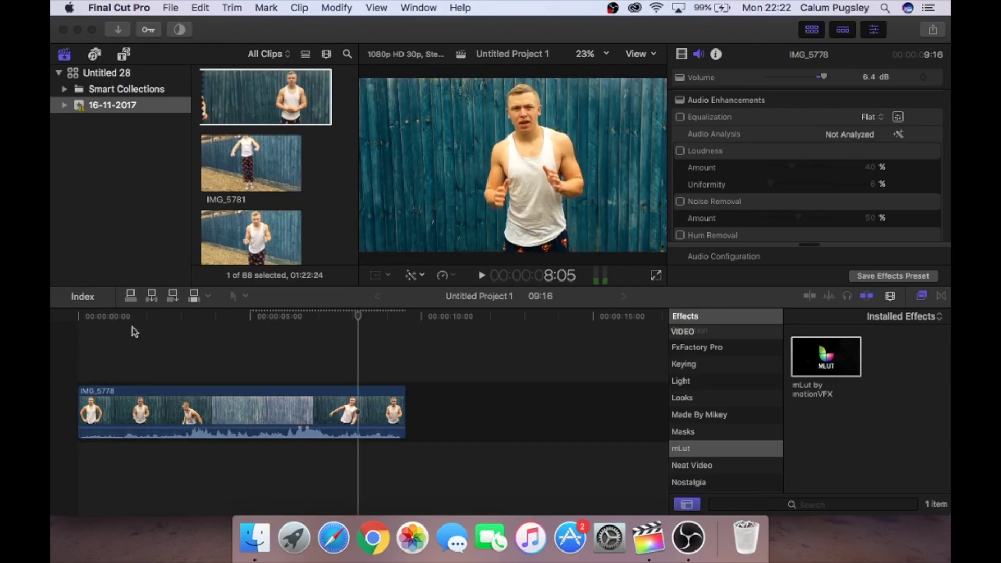
click(196, 371)
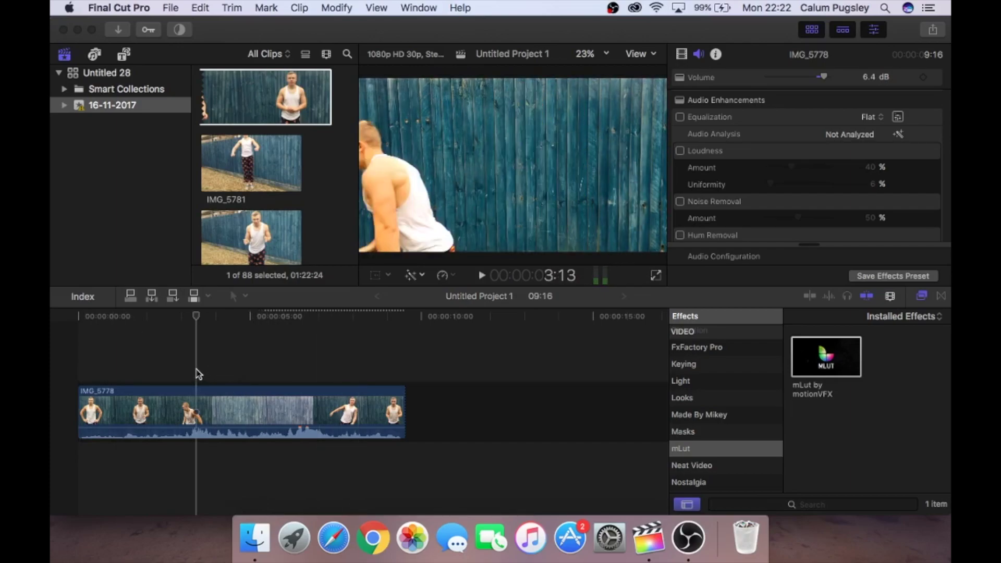
click(342, 374)
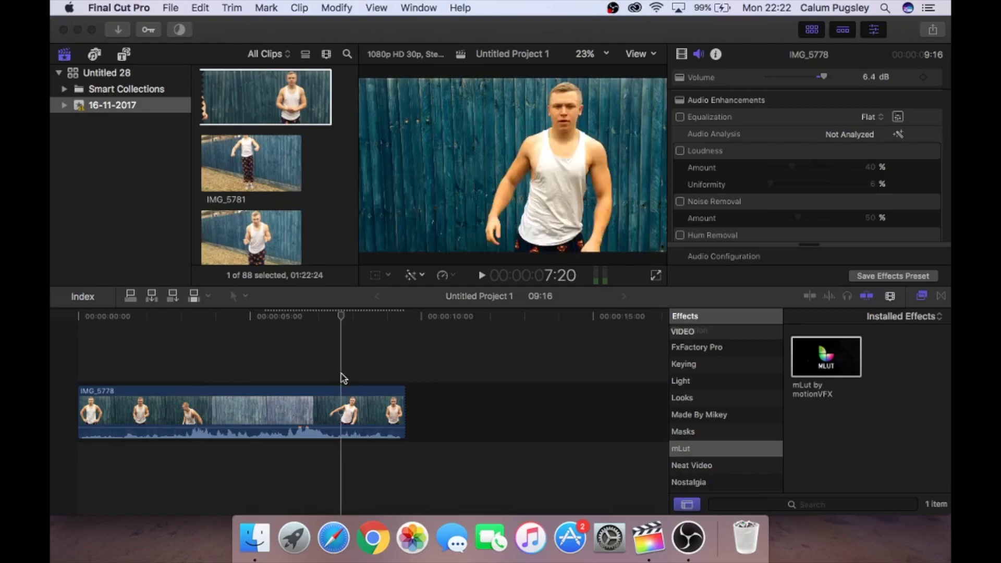
click(191, 374)
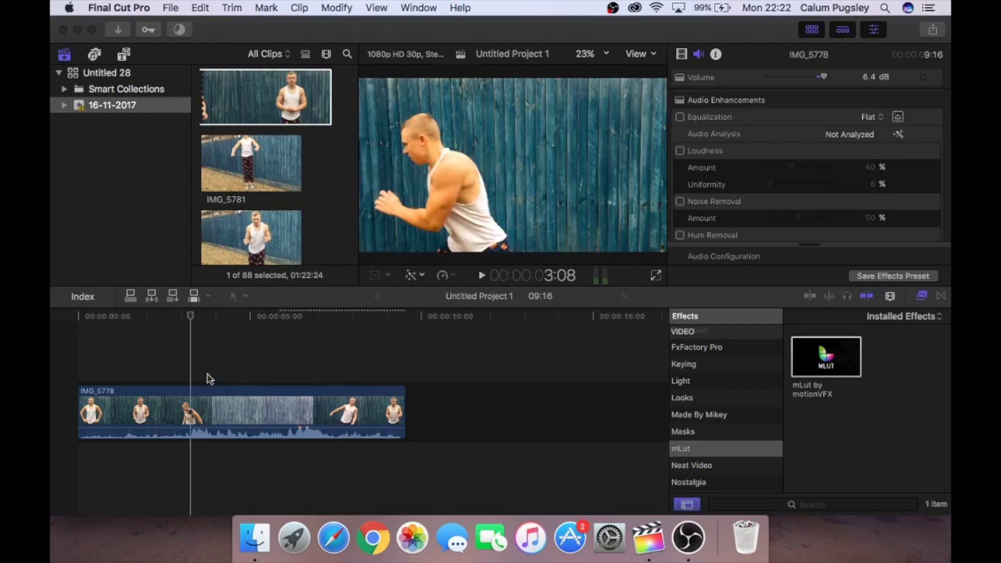
click(311, 379)
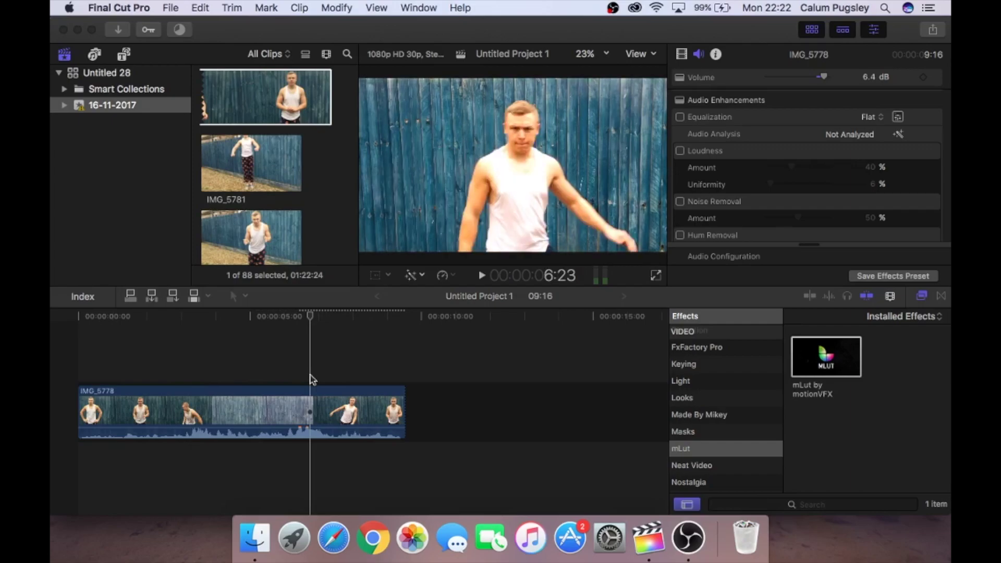
click(301, 379)
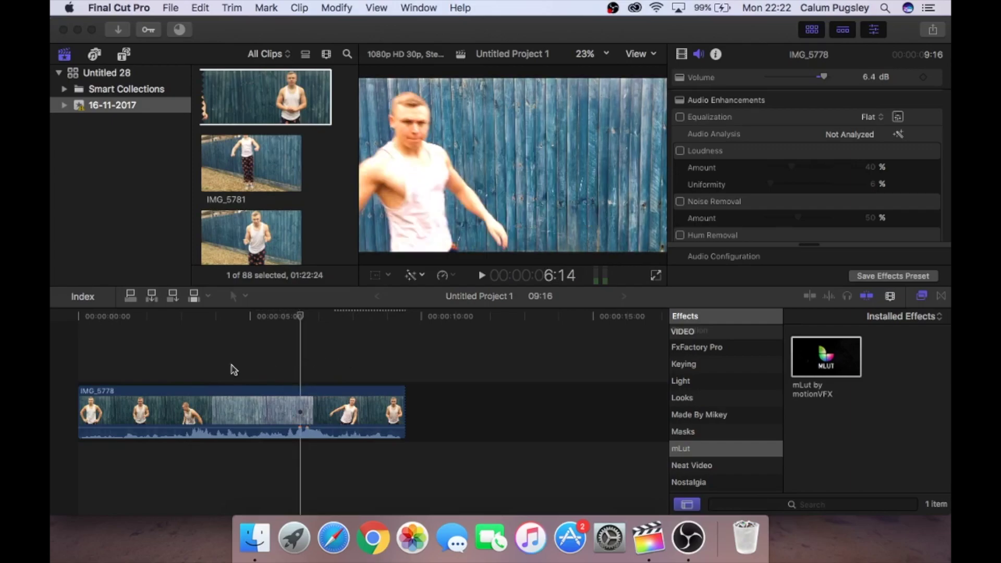
click(189, 371)
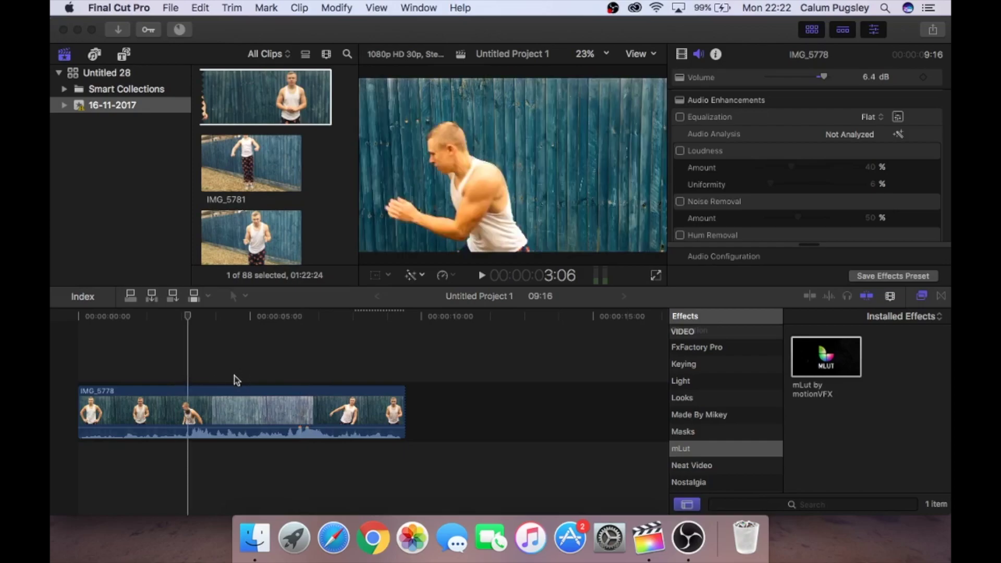
click(189, 374)
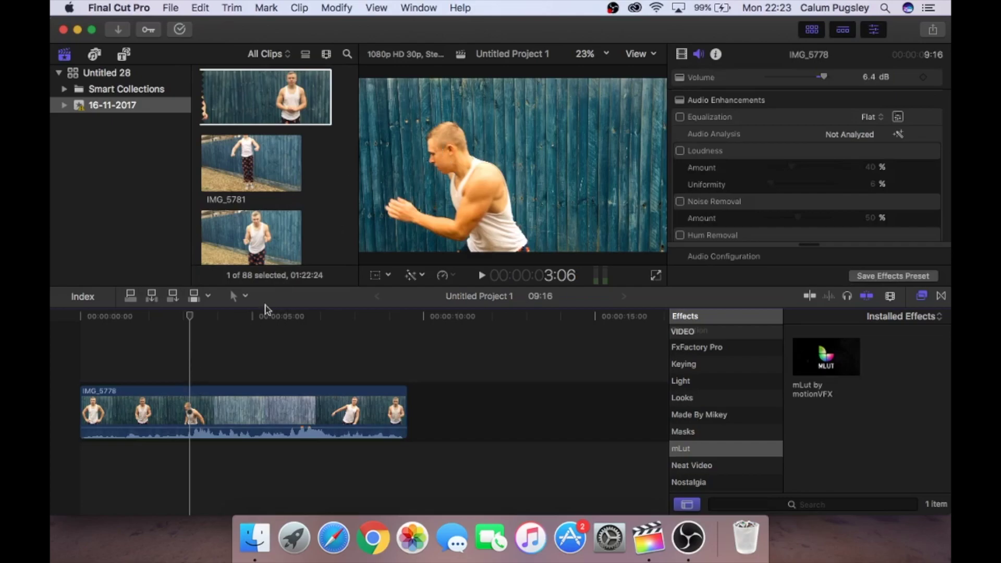
Step: Blade out the single takeoff frame and lift it above the main clip
key(super+b)
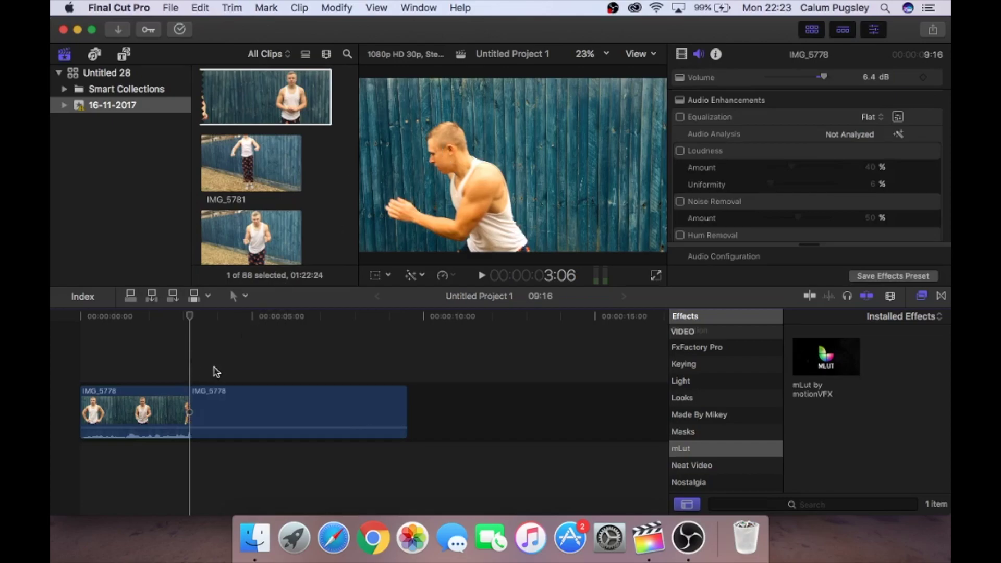
key(Right)
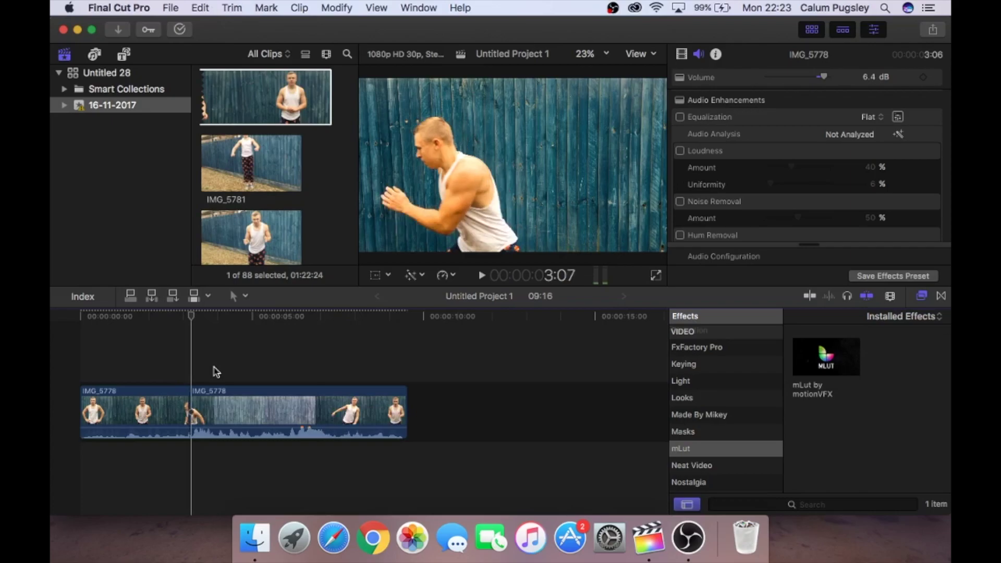
key(super+b)
click(190, 388)
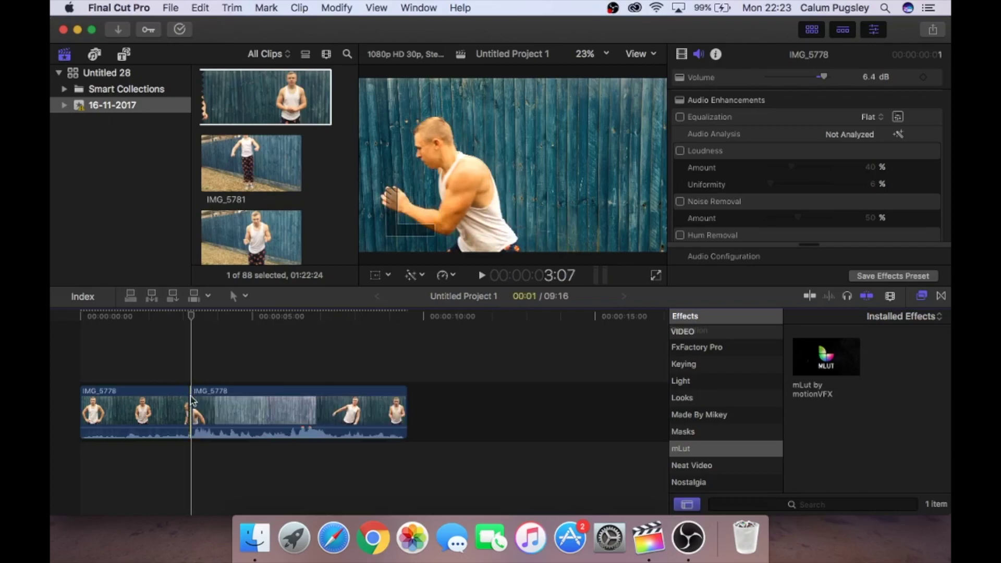
drag(190, 391, 190, 359)
Step: Set the lifted frame to a Retime Hold, zooming in and back out on the timeline
key(super+equal)
key(super+equal)
key(super+equal)
key(super+equal)
key(super+equal)
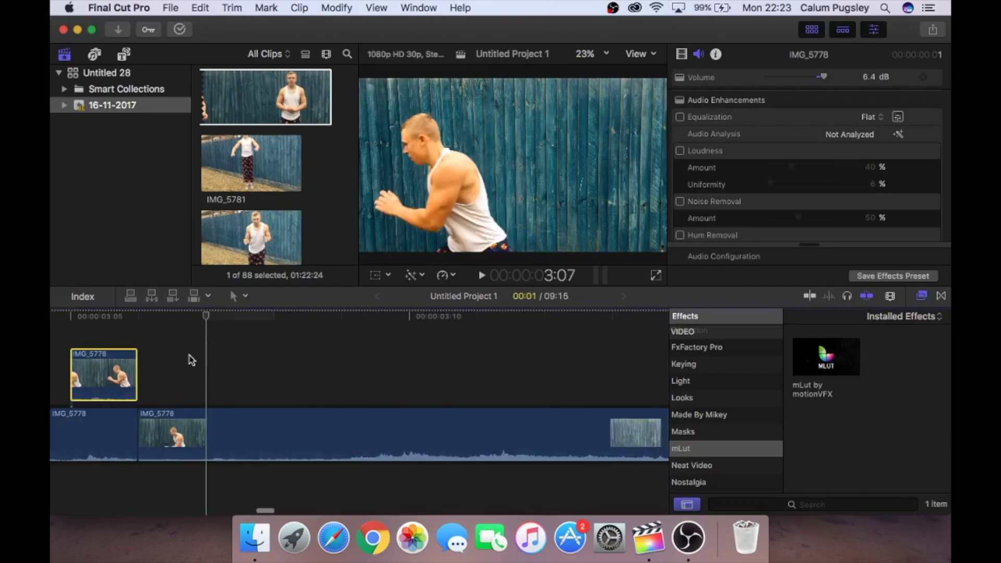
scroll(190, 358, left, 10)
click(373, 343)
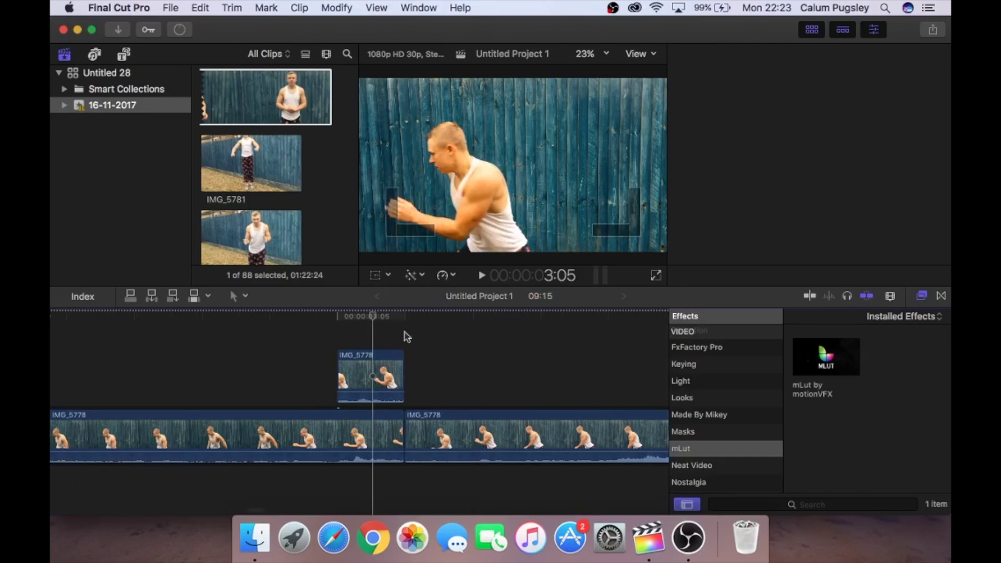
click(398, 358)
click(394, 367)
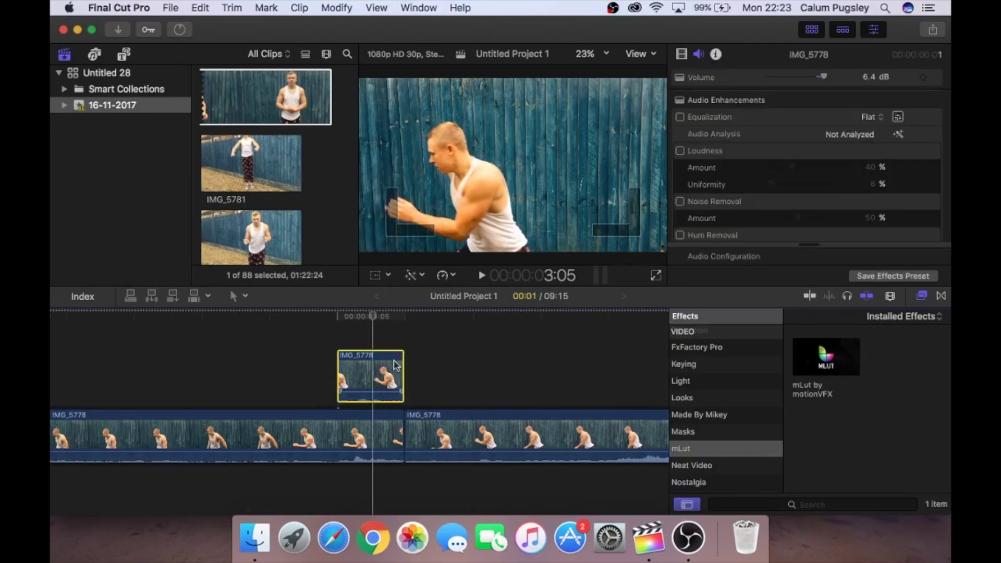
click(455, 280)
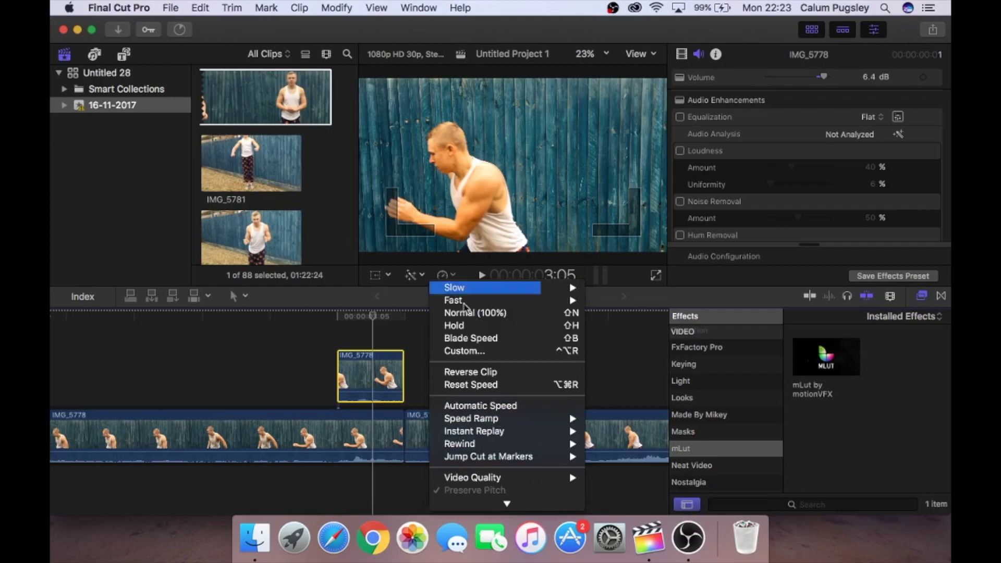
click(468, 327)
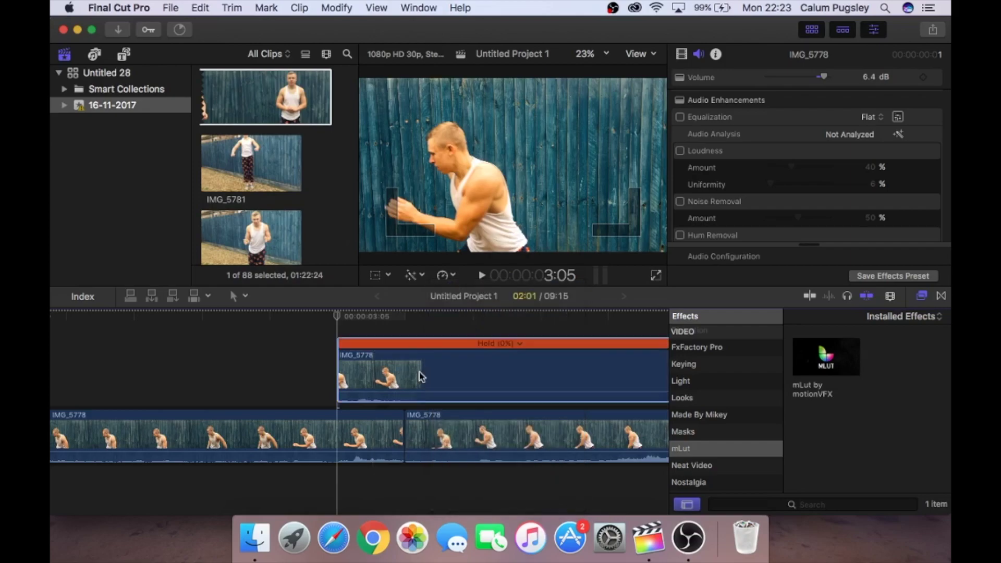
key(super+equal)
key(super+minus)
key(super+minus)
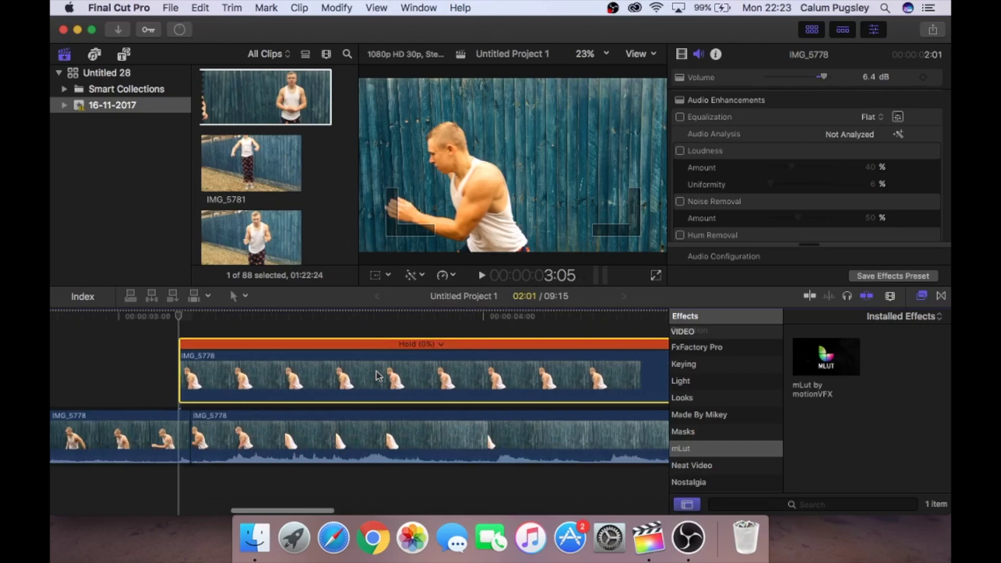
key(super+minus)
key(super+minus)
key(super+minus)
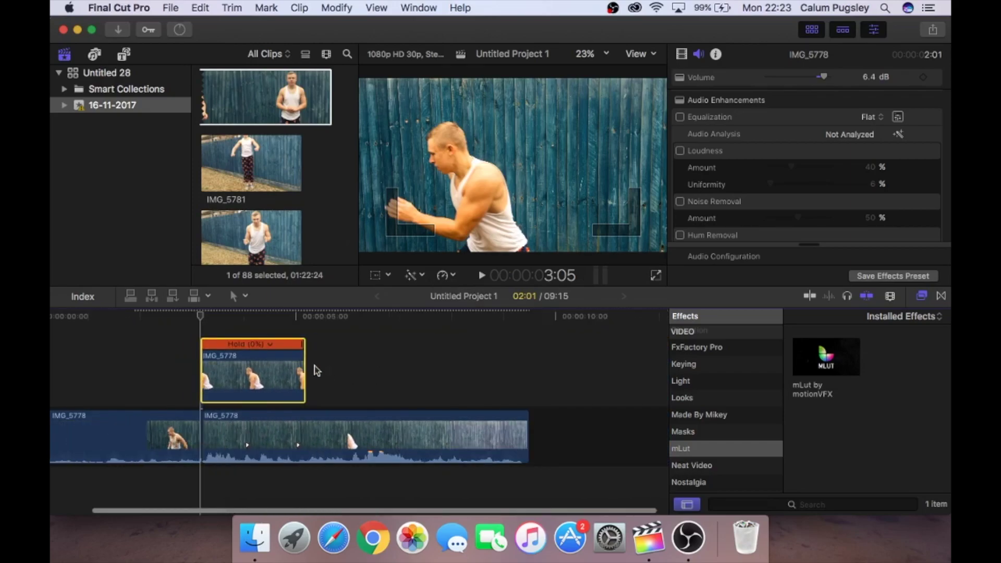
Step: Trim the freeze frame to 00:10, apply Draw Mask, and outline the man's head
drag(305, 371, 208, 368)
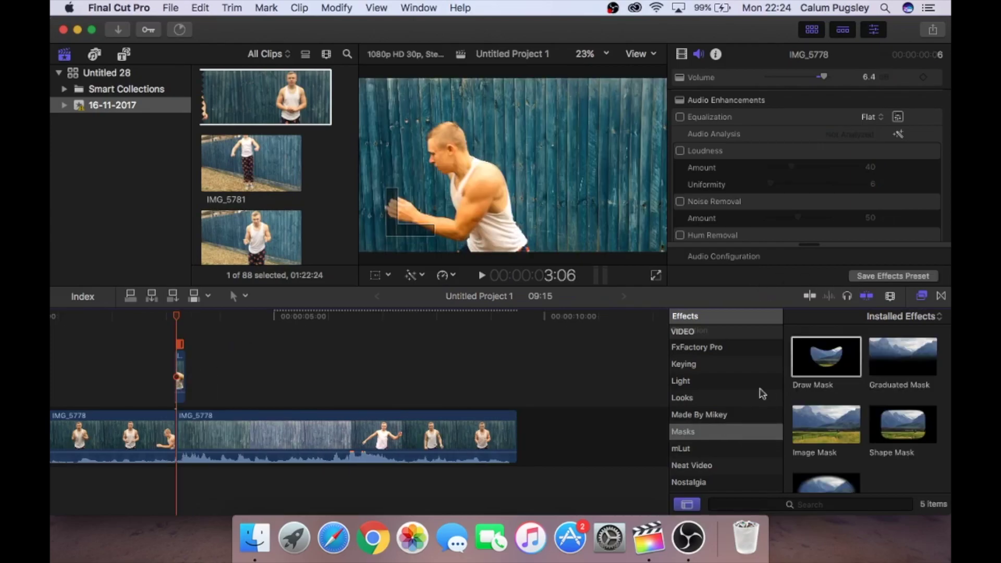
mouse_move(818, 368)
mouse_down()
mouse_move(686, 339)
mouse_move(207, 384)
mouse_move(178, 373)
mouse_up()
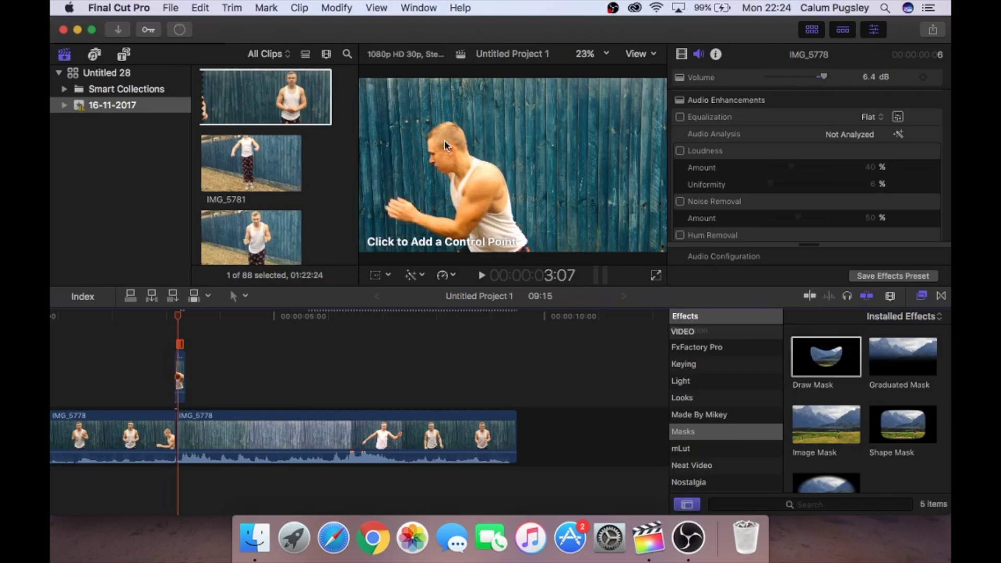
click(441, 125)
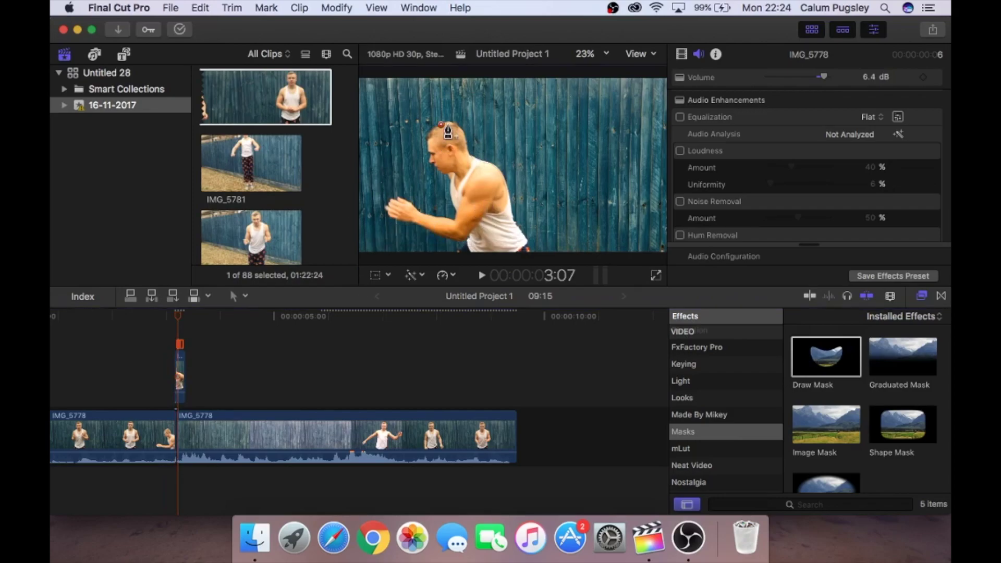
click(450, 122)
click(459, 127)
click(464, 136)
Step: Continue the mask down the neck, over the shoulder and along the back
click(468, 149)
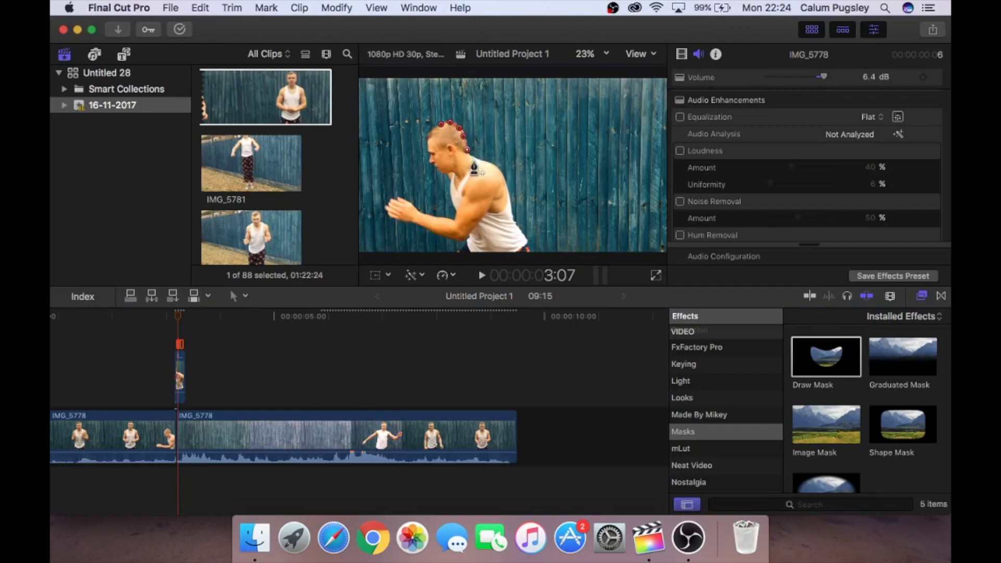
click(477, 159)
click(491, 164)
click(504, 173)
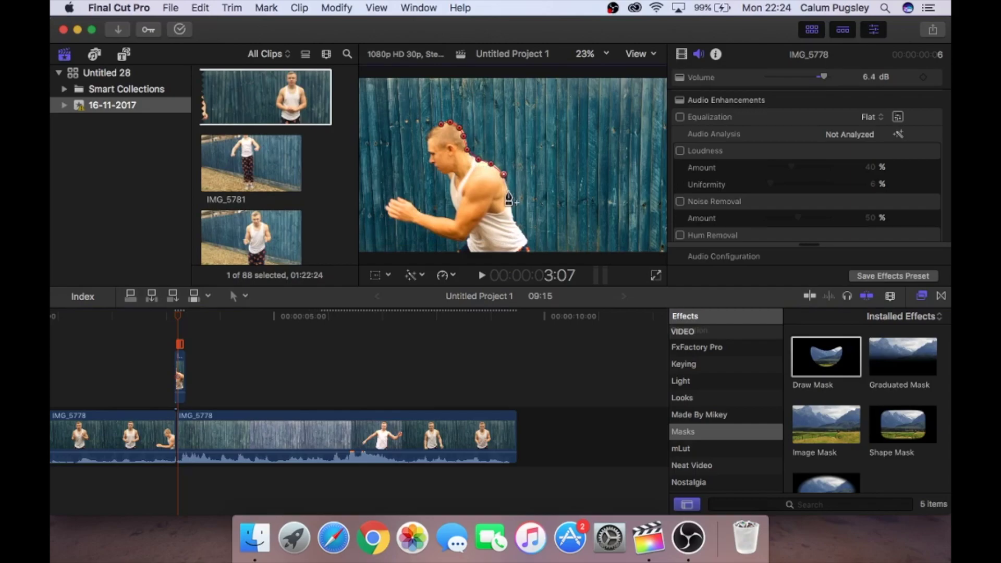
click(508, 191)
click(512, 206)
click(517, 226)
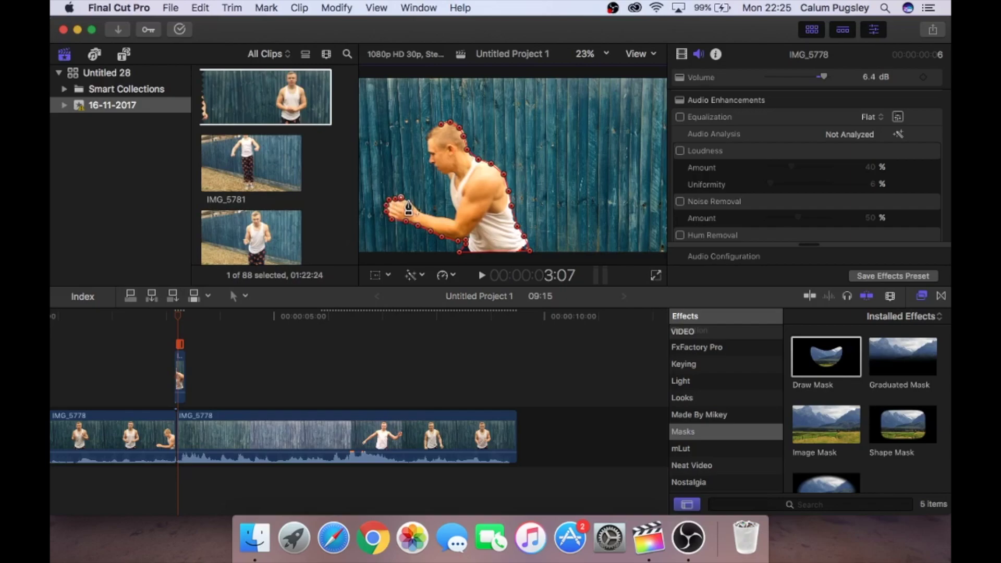
Step: Trace the fist, forearm, chest and face, then close the mask shape
click(409, 201)
click(424, 214)
click(437, 217)
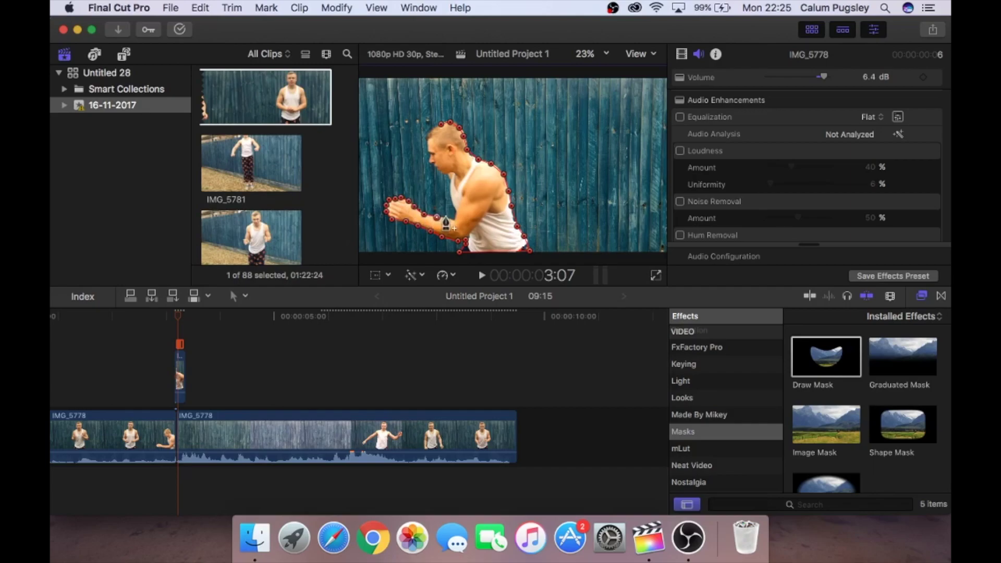
click(449, 177)
click(427, 138)
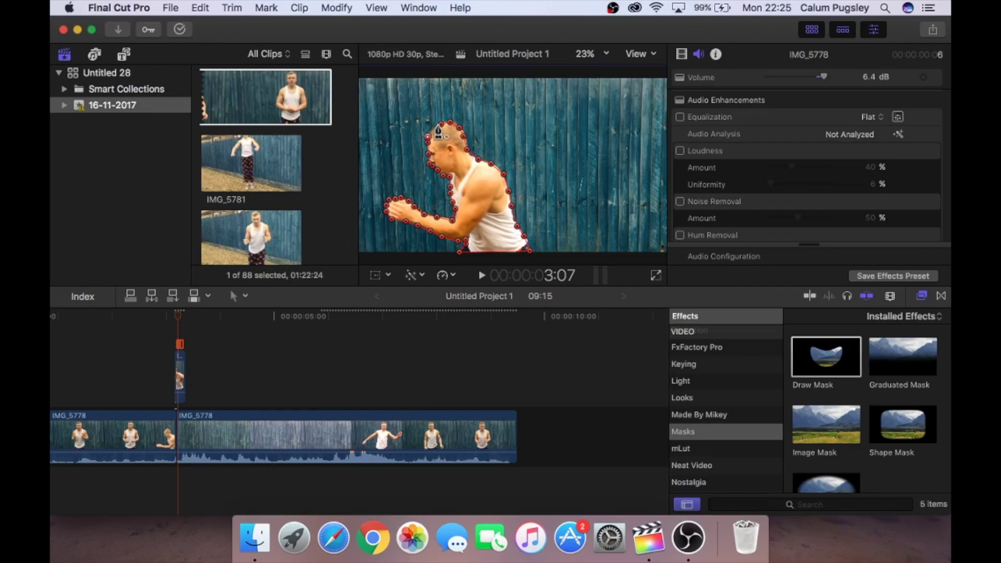
click(439, 130)
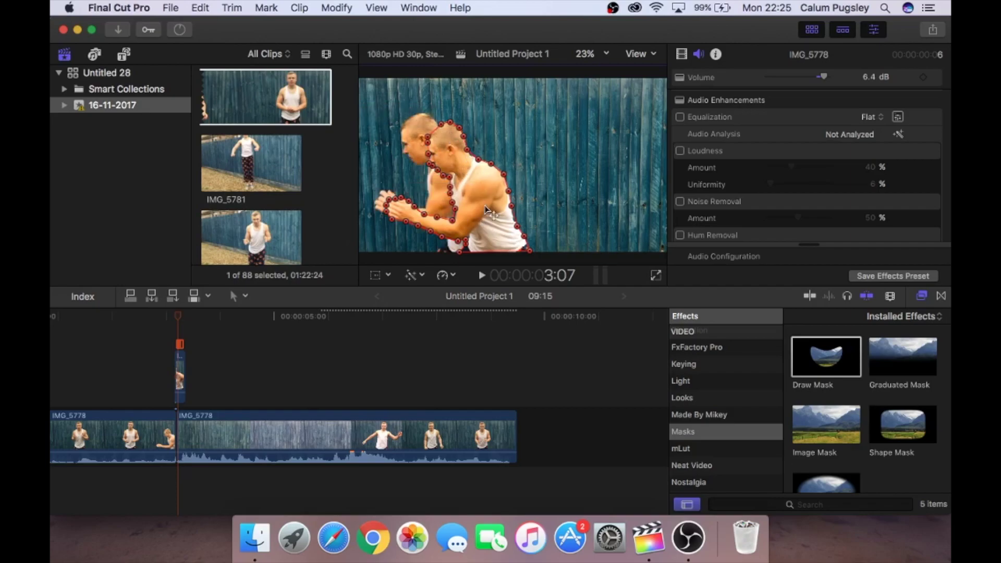
Step: Apply the Directional blur to the one-frame copy and drag its amount up into a long streak
click(179, 371)
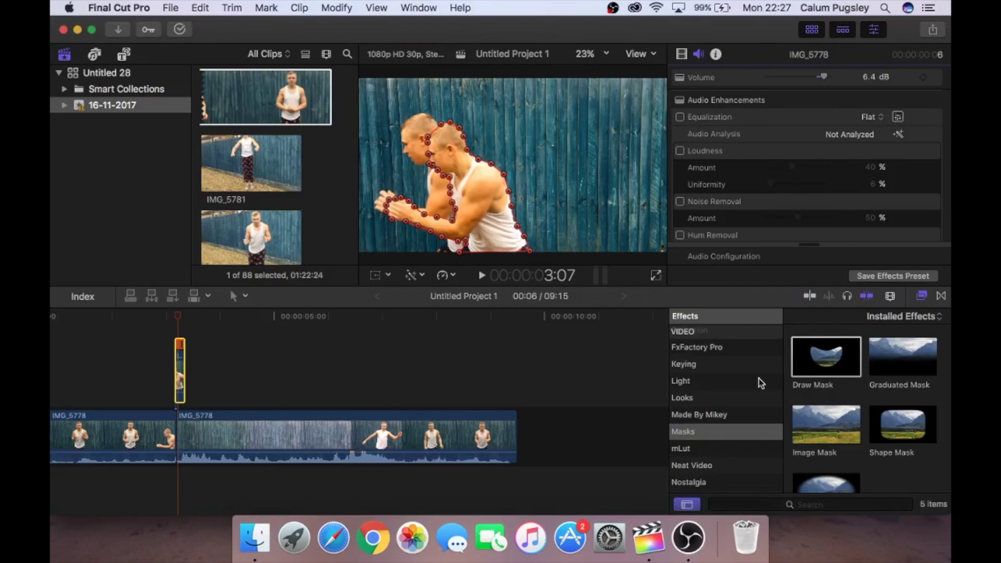
scroll(710, 443, up, 5)
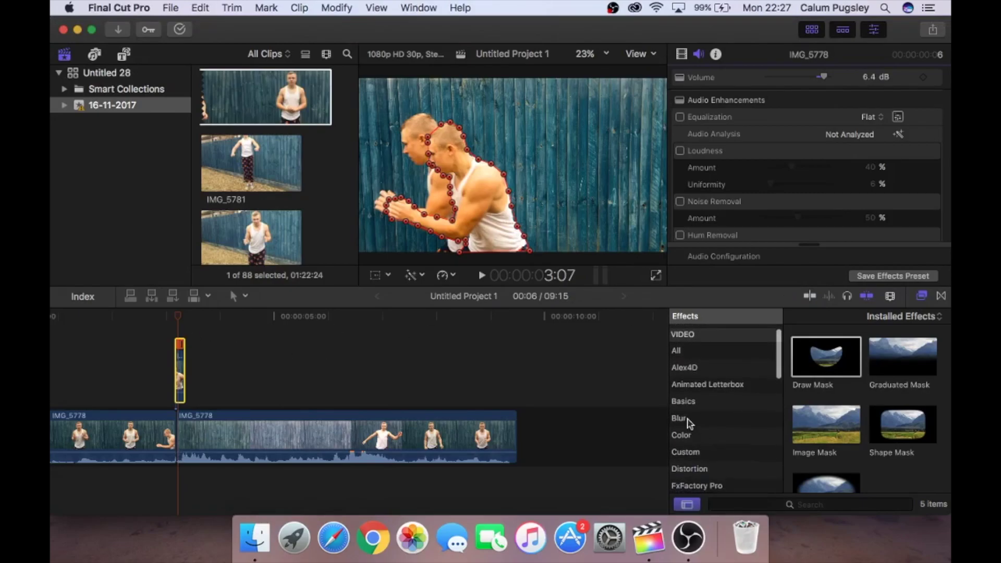
click(690, 424)
drag(831, 380, 178, 377)
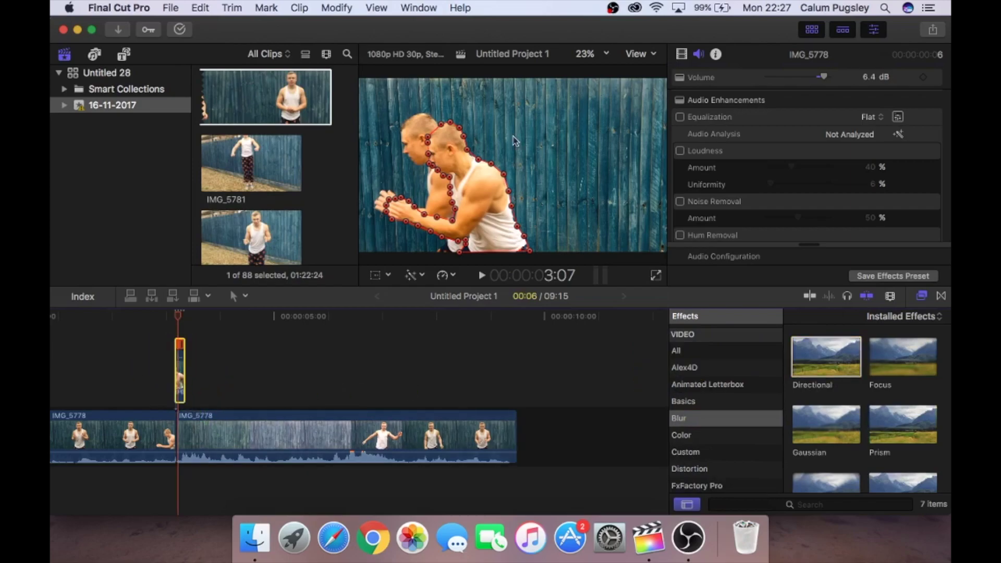
drag(548, 166, 335, 169)
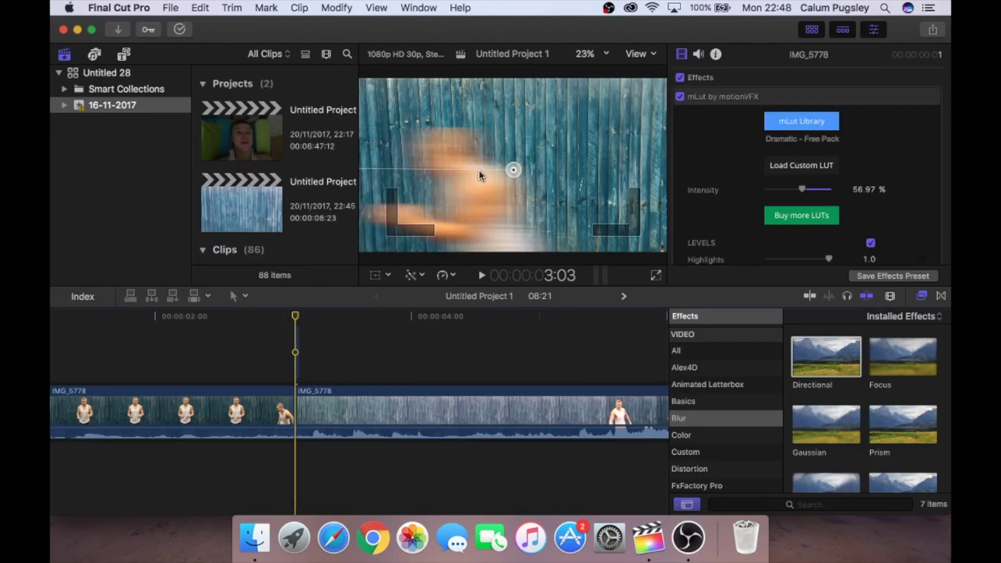
Step: Shift the first blurred copy right and up in the frame with the Transform tool
click(290, 336)
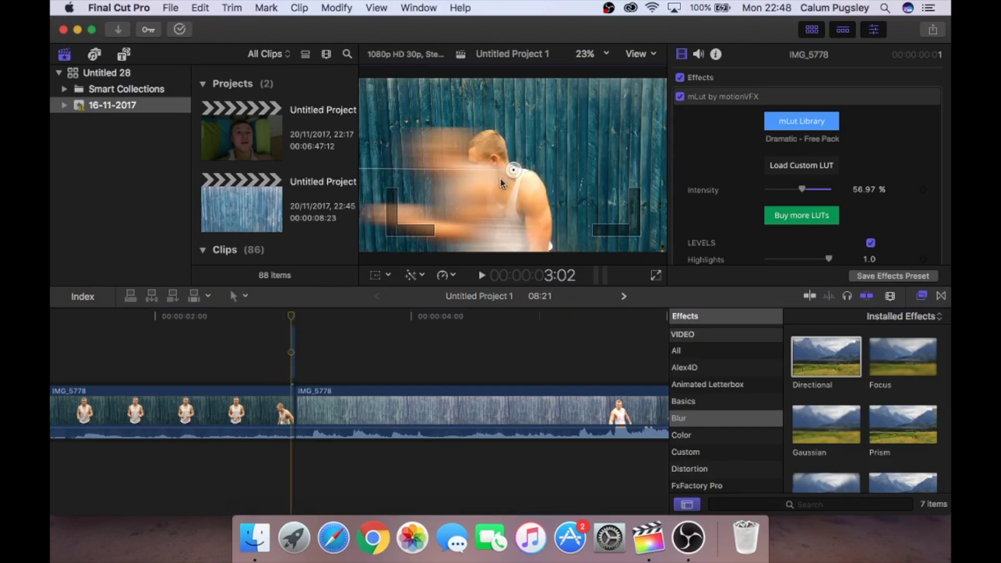
click(376, 276)
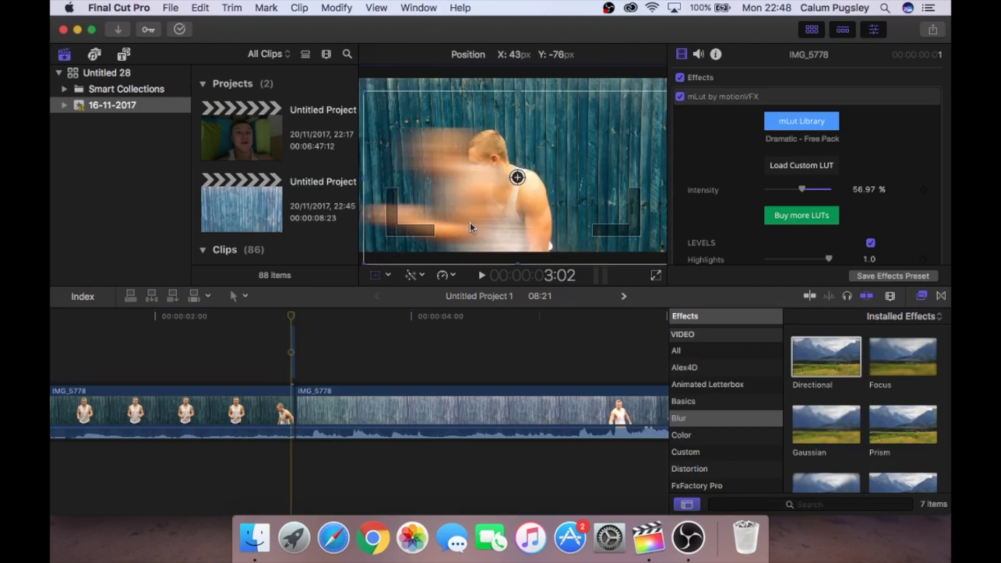
drag(475, 224, 486, 229)
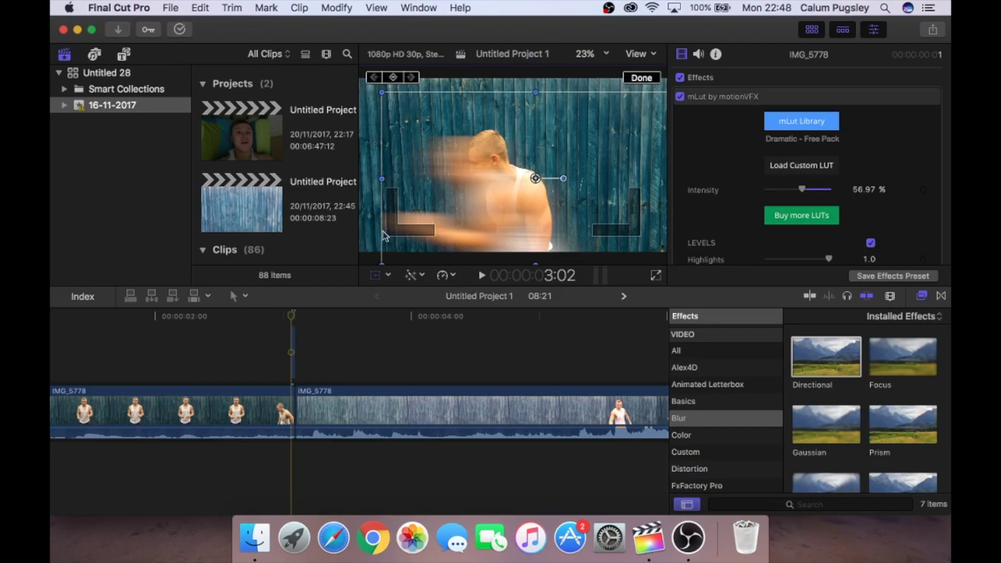
key(Right)
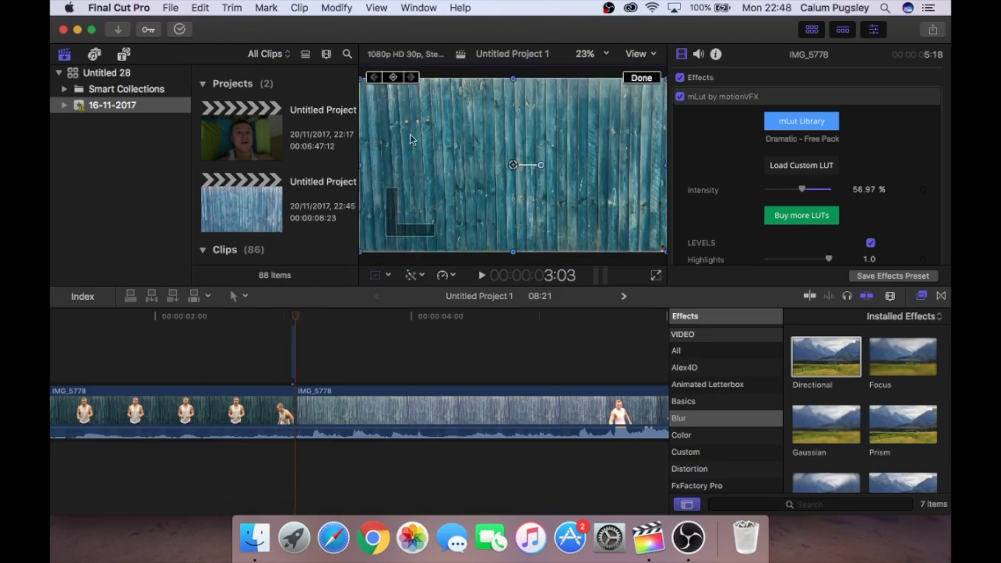
Step: Copy the blurred one-frame clip and paste three copies
click(294, 371)
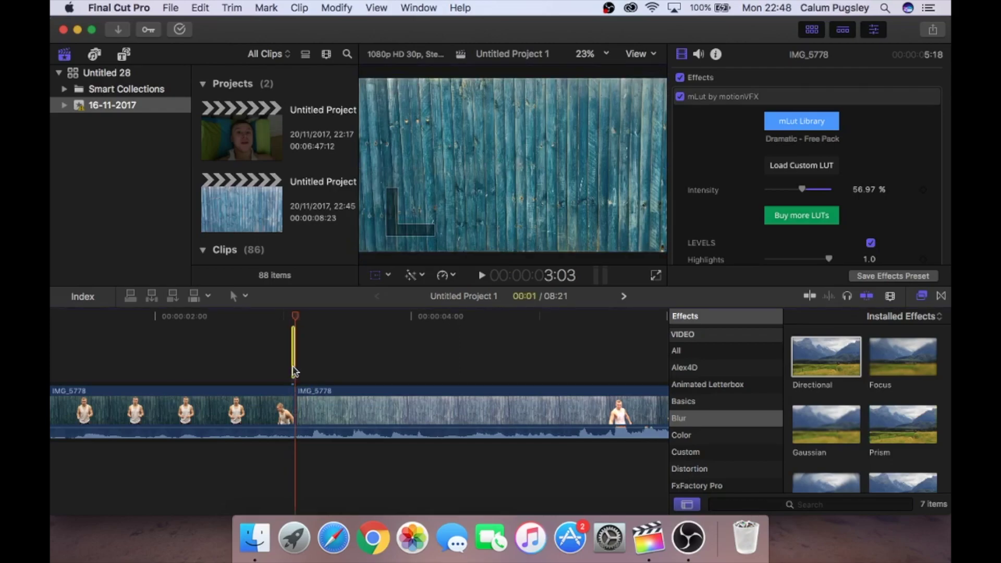
key(super+c)
key(super+c)
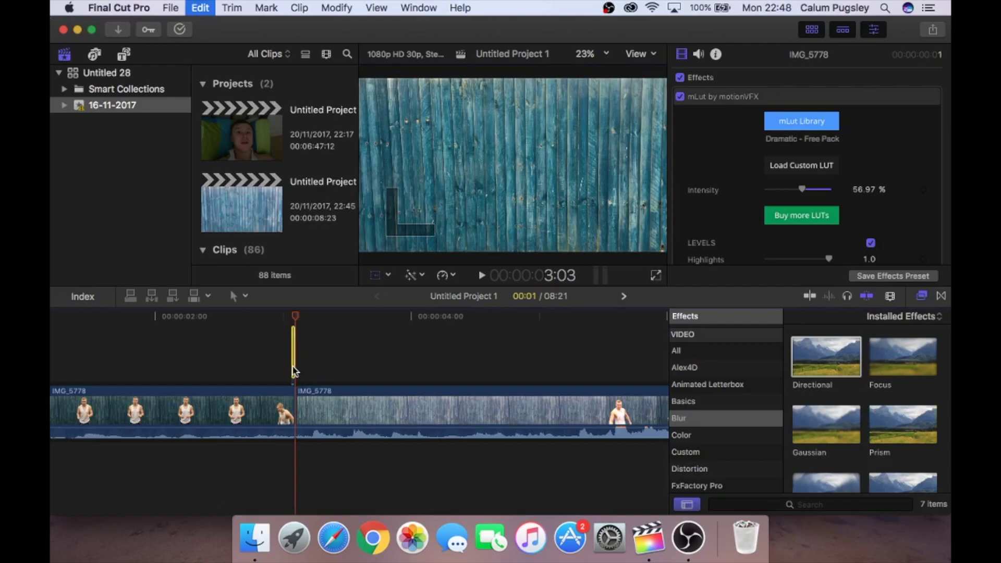
key(super+v)
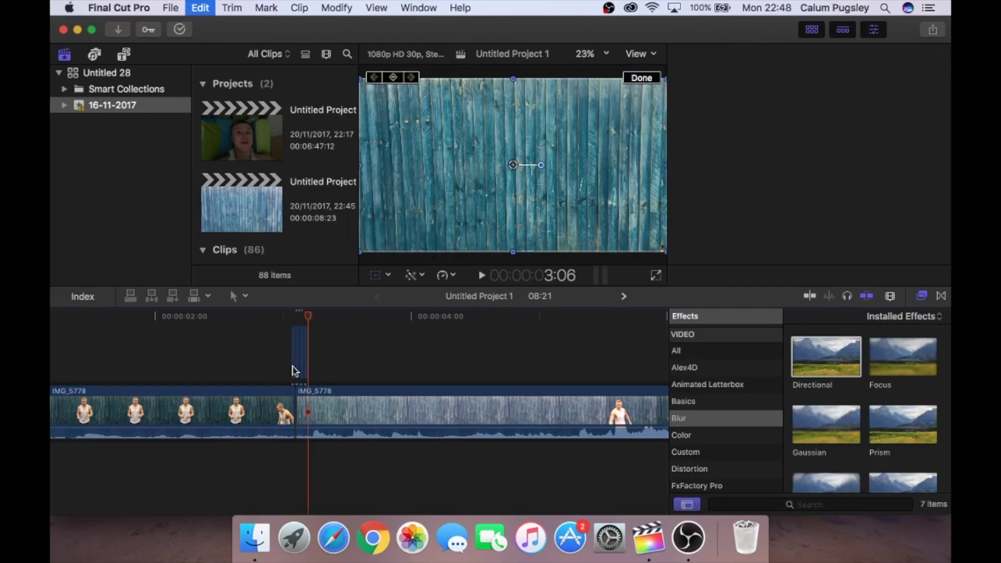
key(super+v)
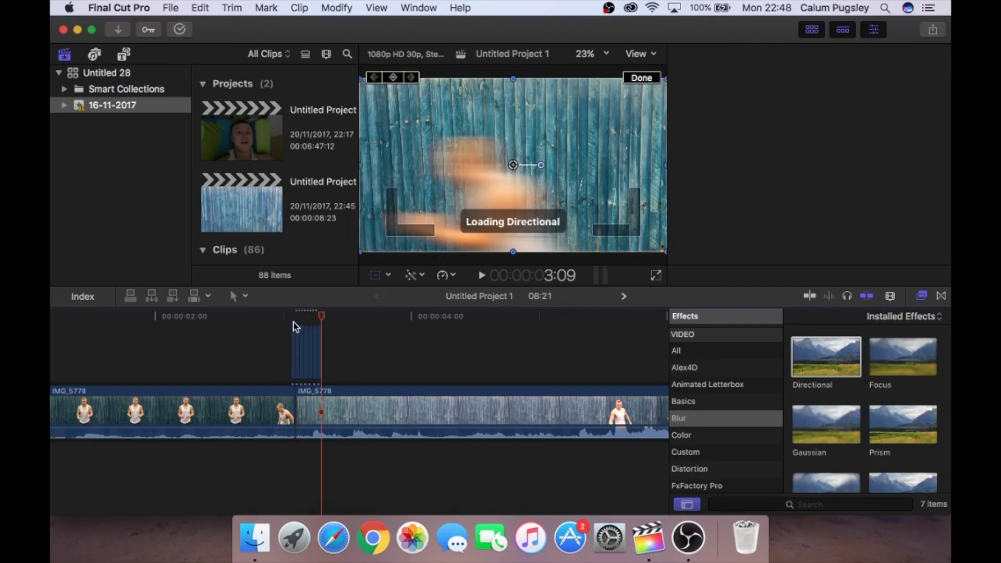
key(super+v)
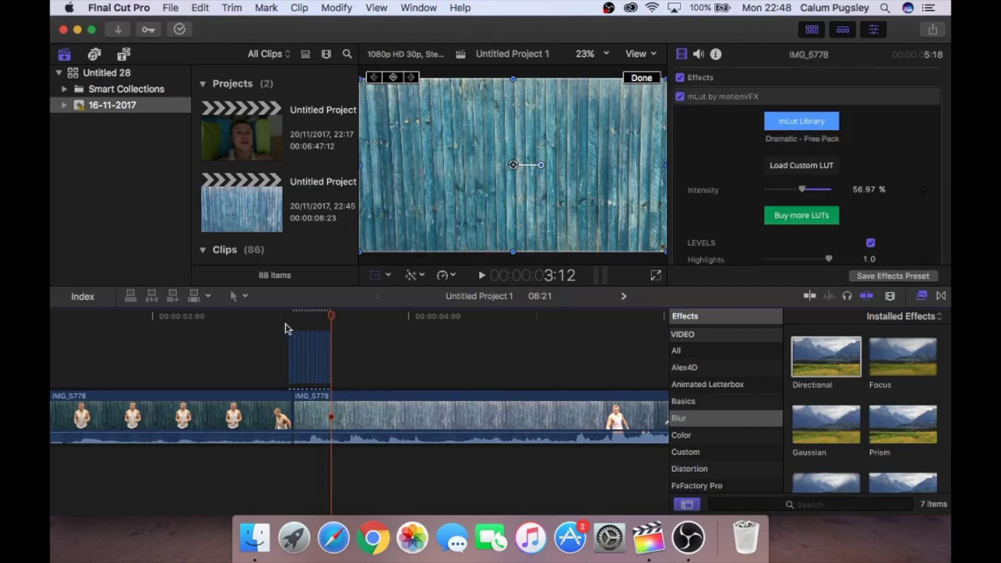
Step: Step frame by frame, nudging each pasted copy further left
click(286, 328)
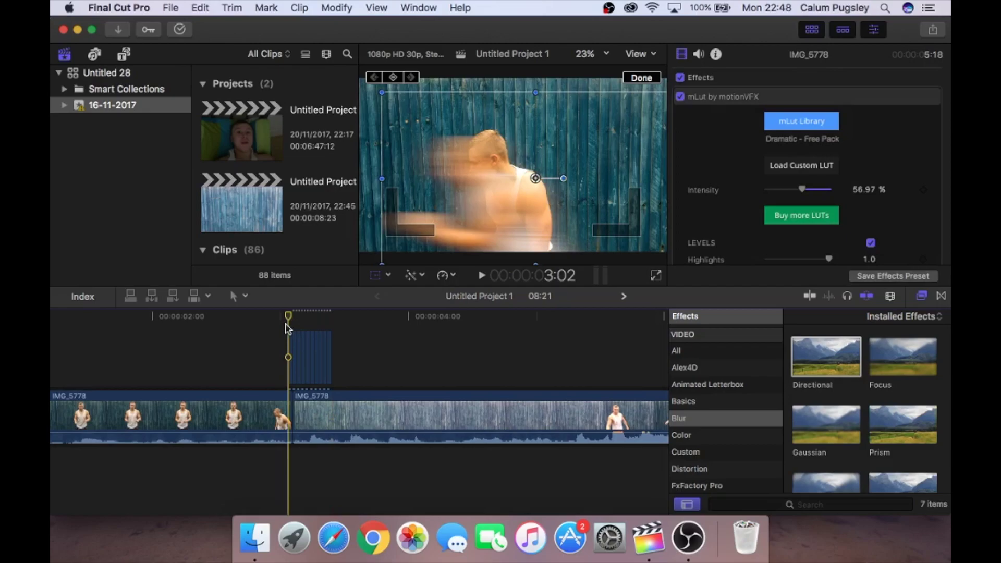
key(Right)
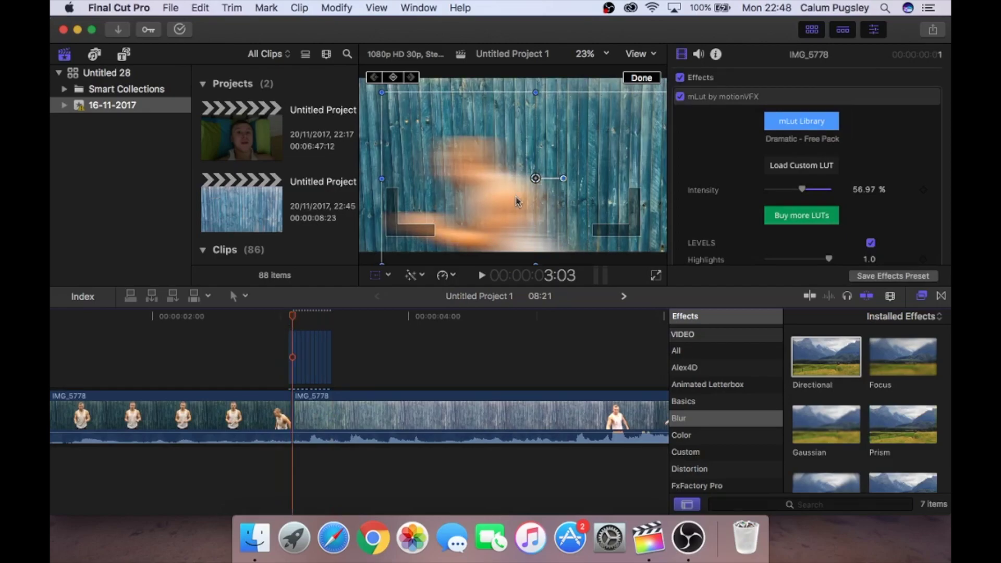
drag(500, 211, 498, 211)
key(Right)
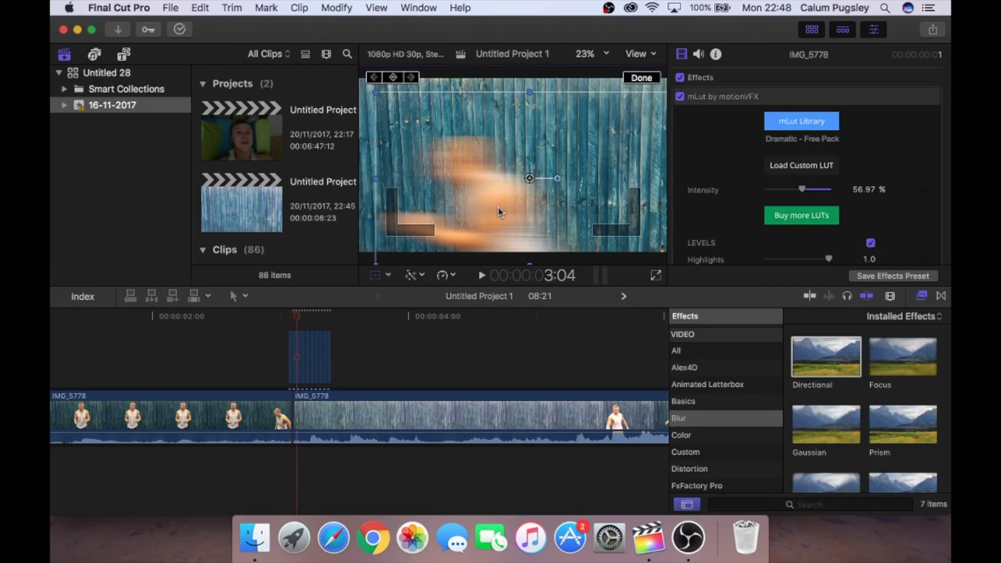
key(super+z)
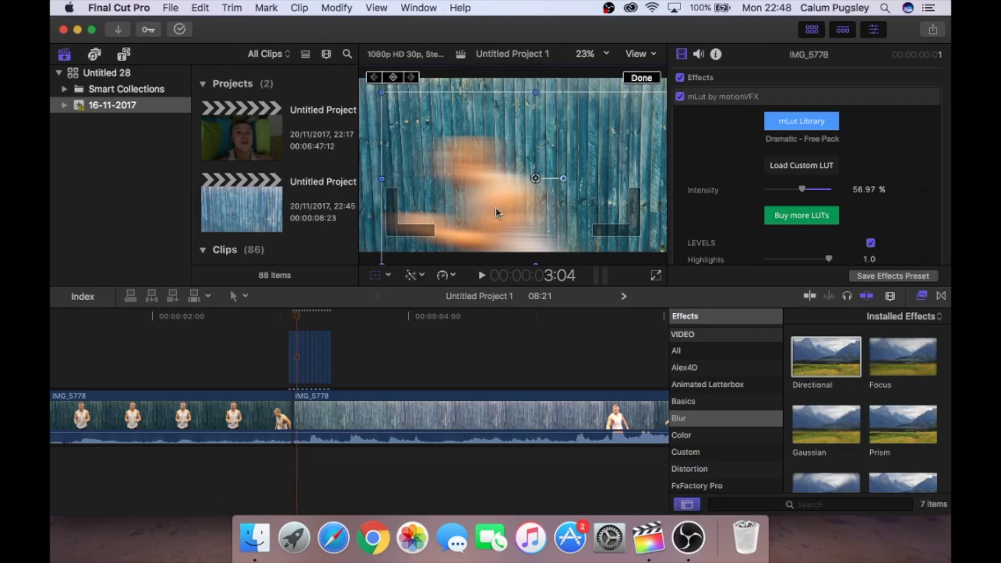
drag(490, 214, 484, 212)
Step: Reposition the last two blurred copies on the following frames
key(Right)
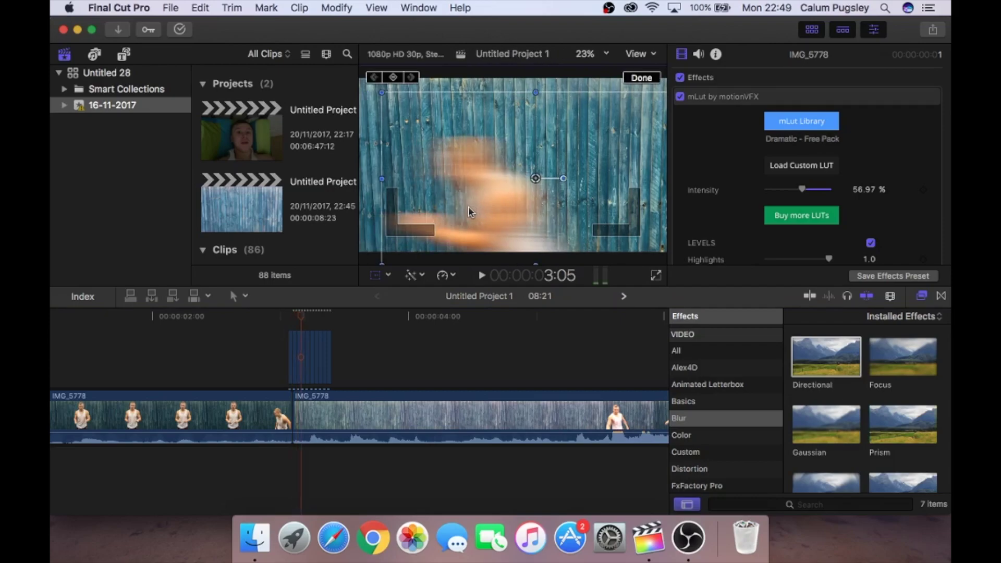
drag(469, 207, 491, 212)
key(Right)
key(Right)
key(Right)
key(Right)
drag(407, 204, 399, 198)
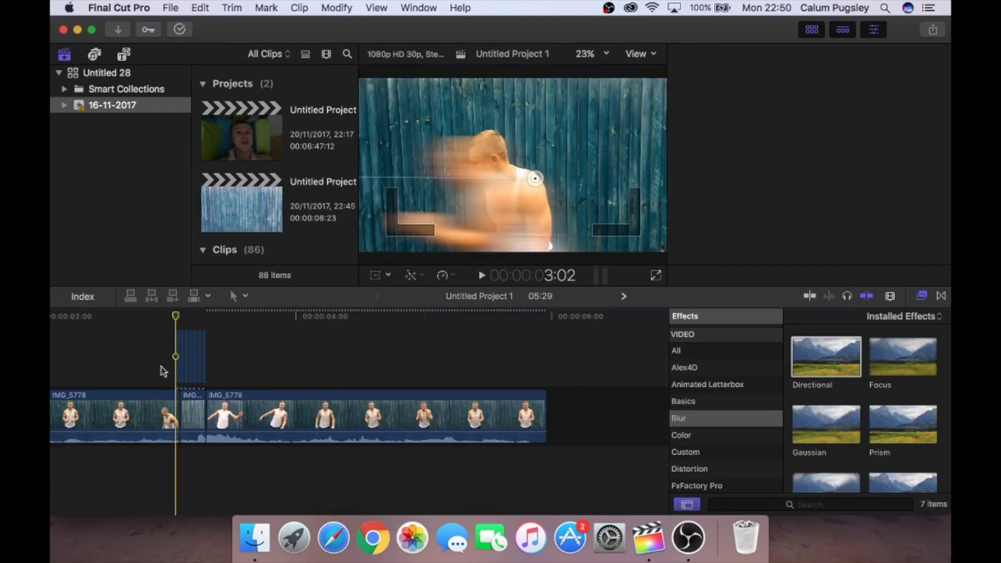
key(super+4)
Step: Replay the takeoff several times from just before the blurred frames to check the streak
click(161, 367)
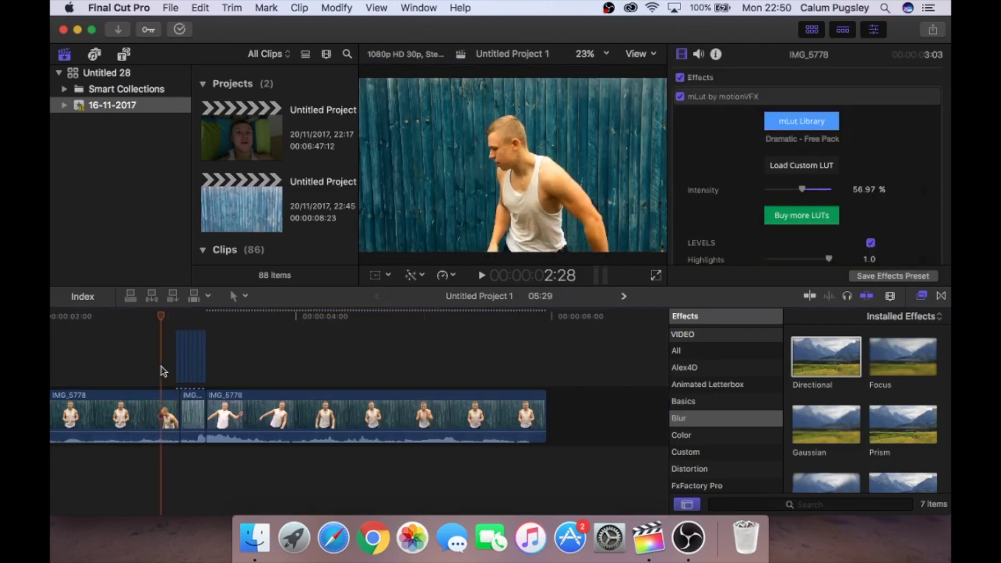
key(space)
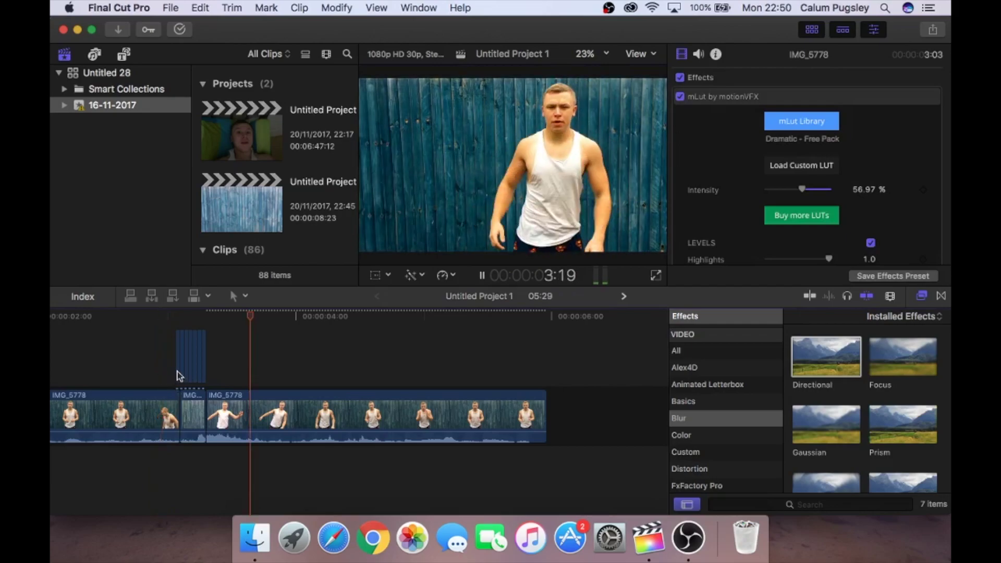
click(173, 369)
click(172, 368)
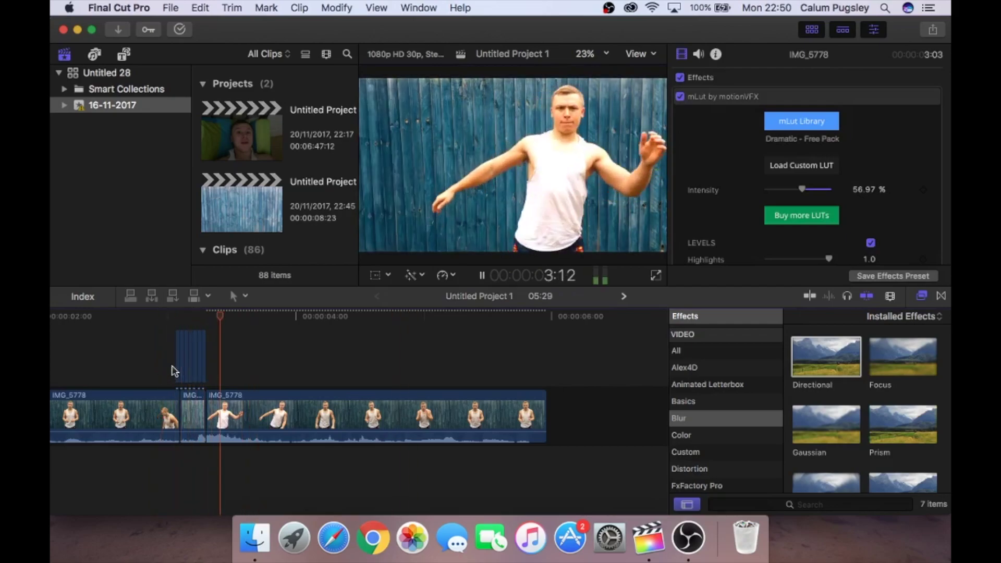
click(174, 371)
click(175, 369)
click(174, 367)
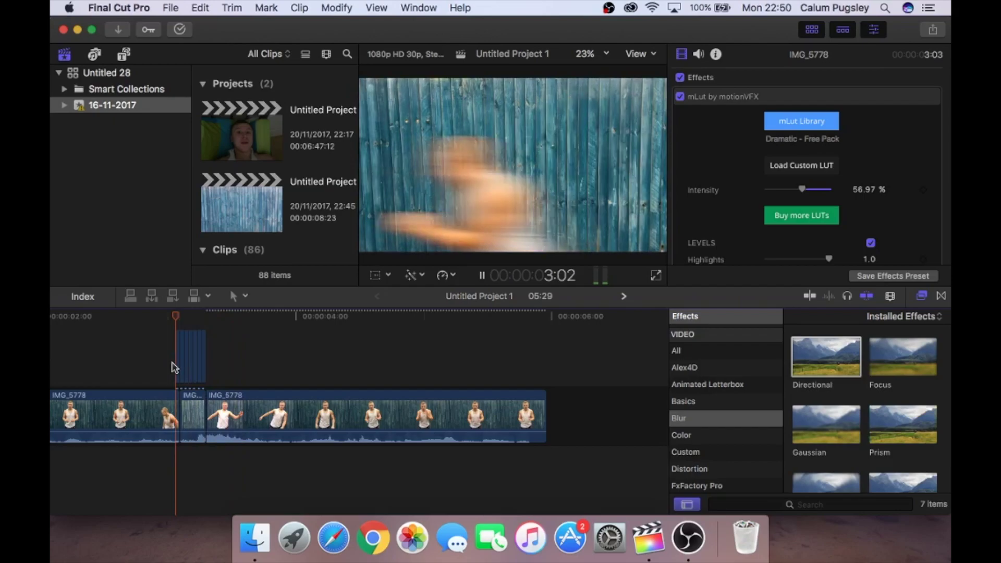
click(175, 368)
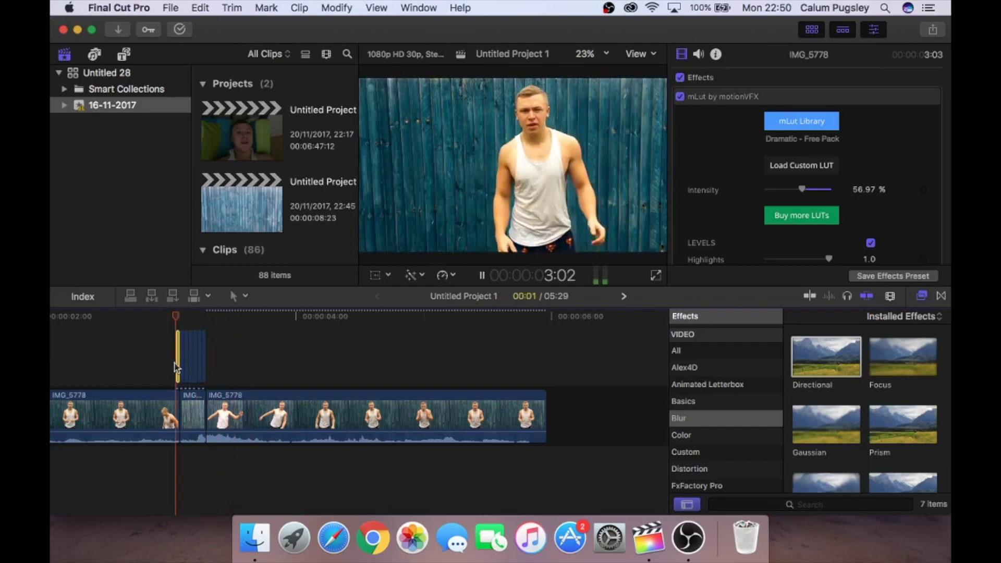
click(219, 353)
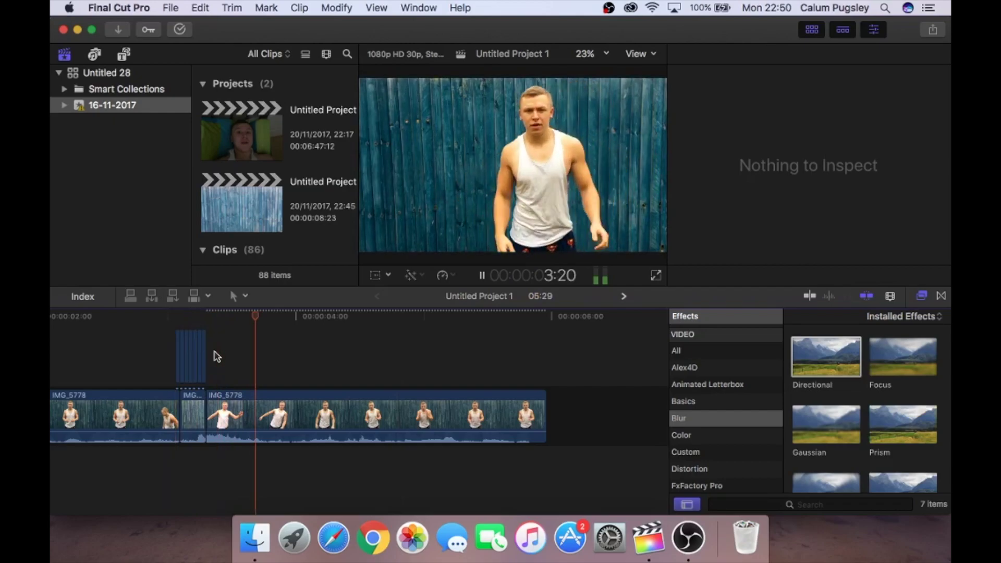
Step: Stop playback and extend the middle IMG_5778 clip by three frames
key(space)
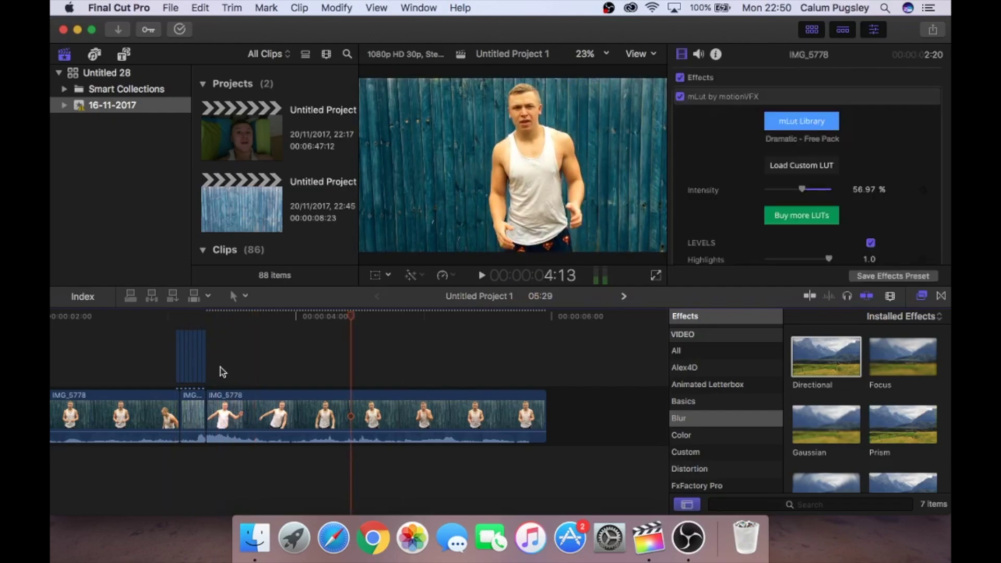
click(221, 373)
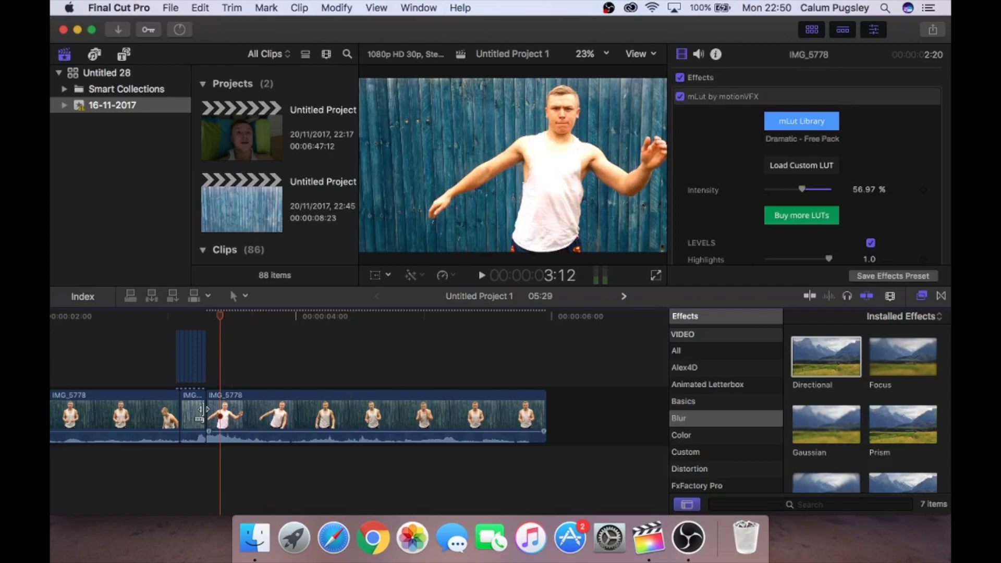
drag(202, 410, 215, 385)
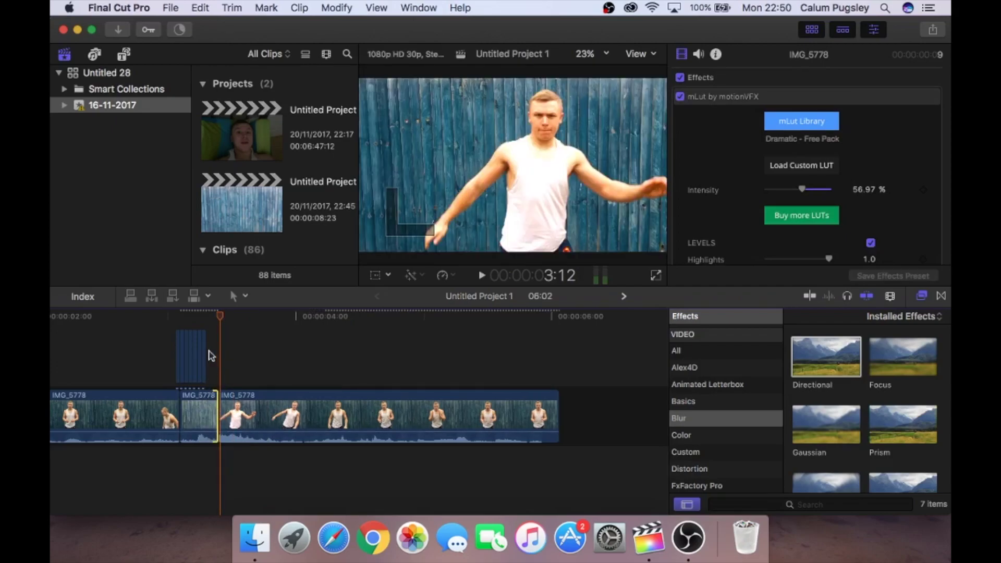
click(210, 358)
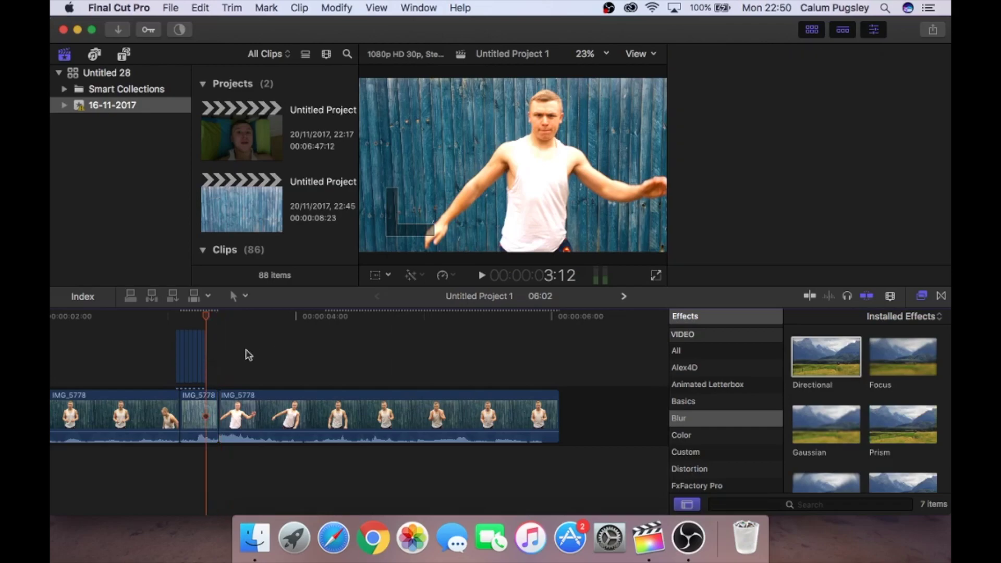
click(207, 352)
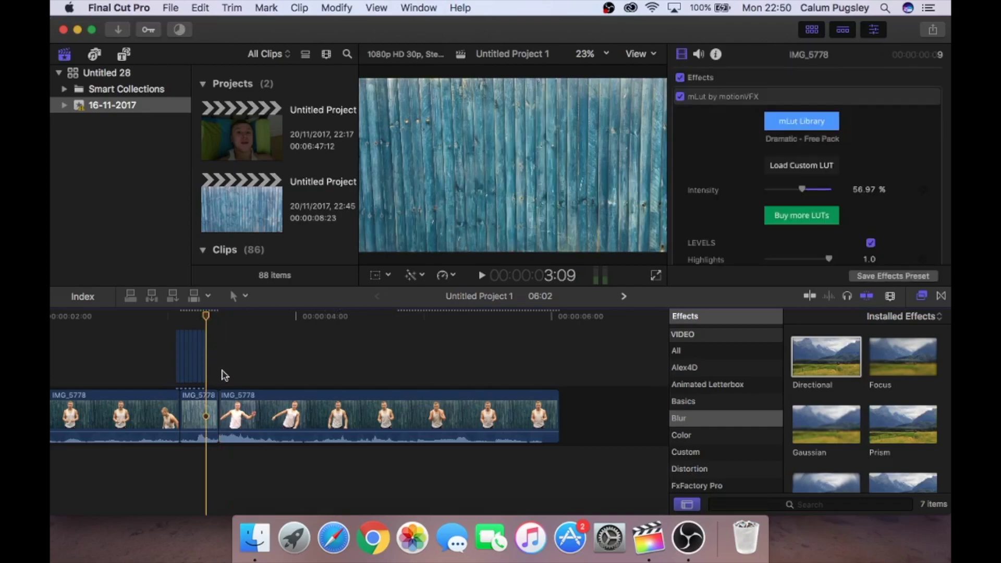
click(222, 371)
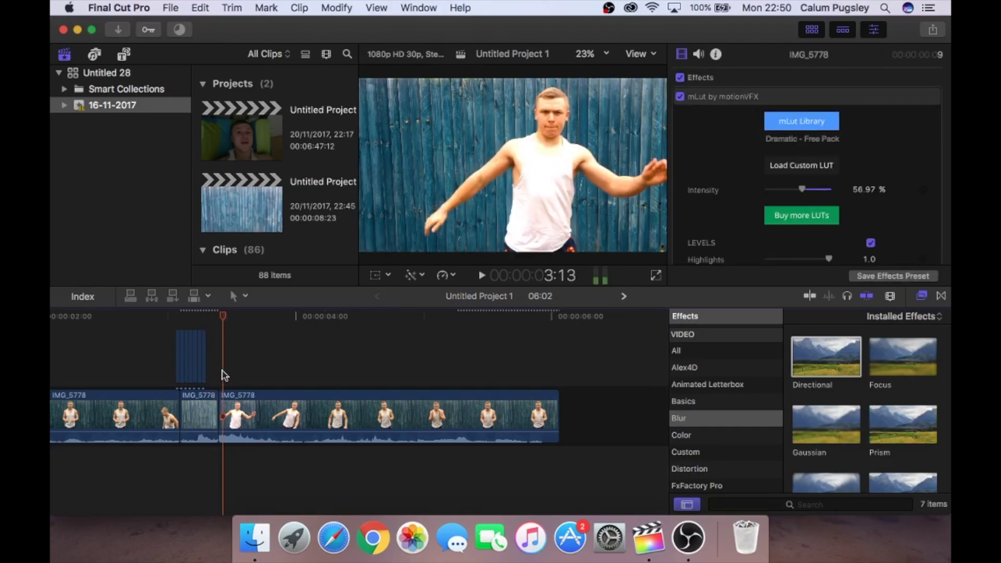
Step: Blade the clip at 3:27 and delete the 3:12–3:27 piece
key(Right)
key(Right)
key(Right)
key(Right)
key(Right)
key(Right)
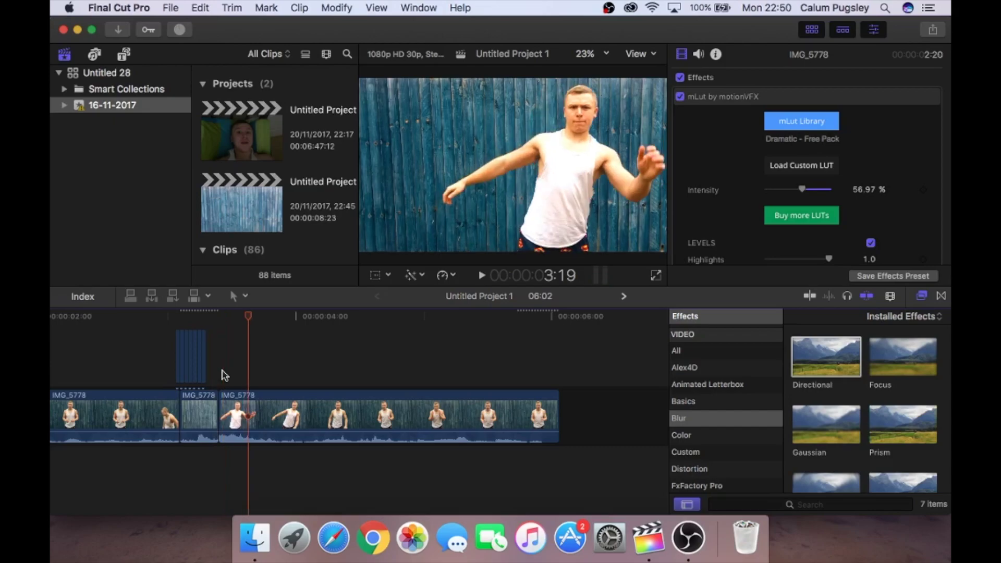
key(Right)
key(Right)
key(Right)
key(Right)
key(Right)
key(Right)
key(Right)
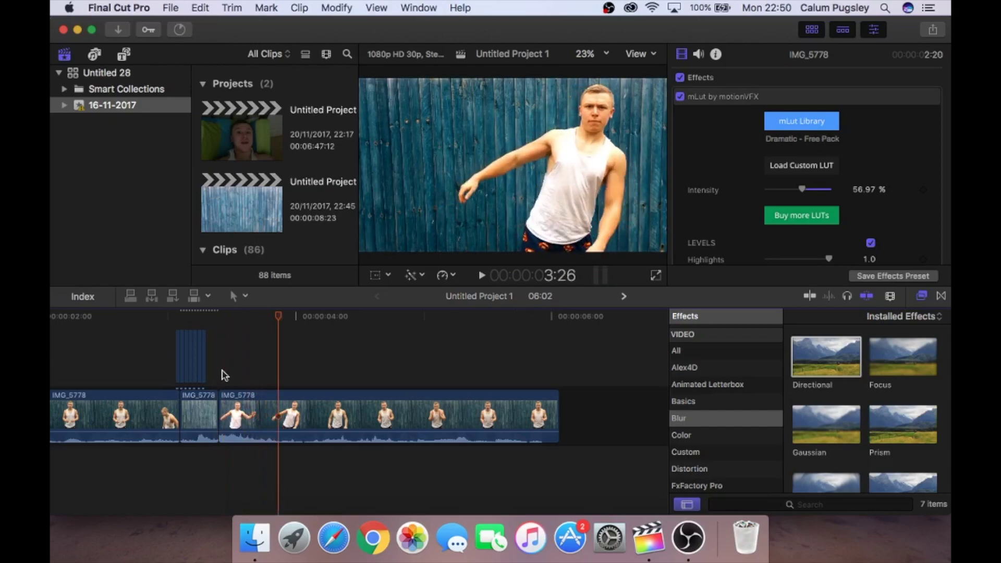
key(Right)
key(Right)
key(Right)
key(Right)
key(Right)
key(Right)
key(Right)
key(Right)
key(Right)
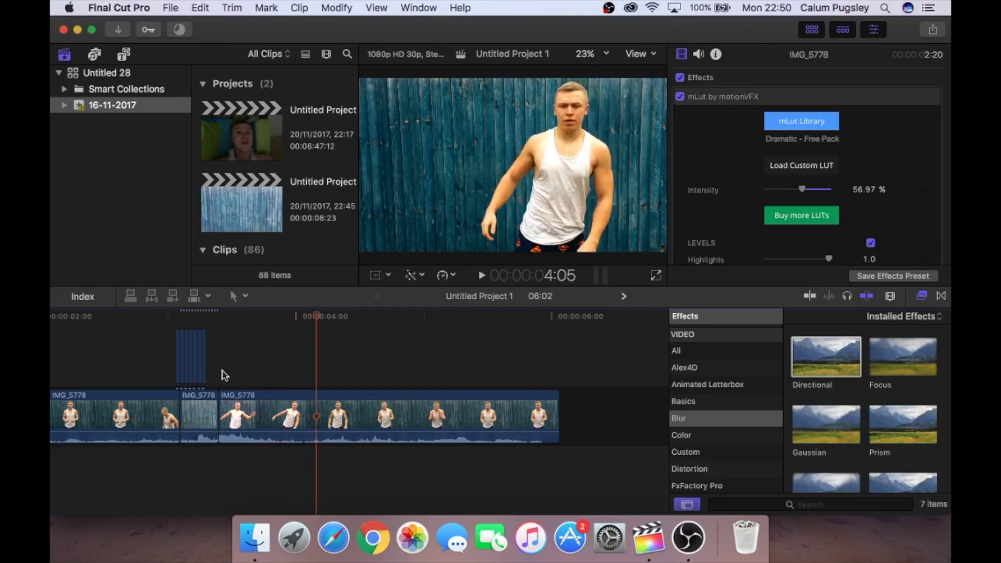
key(Left)
key(Left)
key(Left)
key(Left)
key(Left)
key(Left)
key(Left)
key(Left)
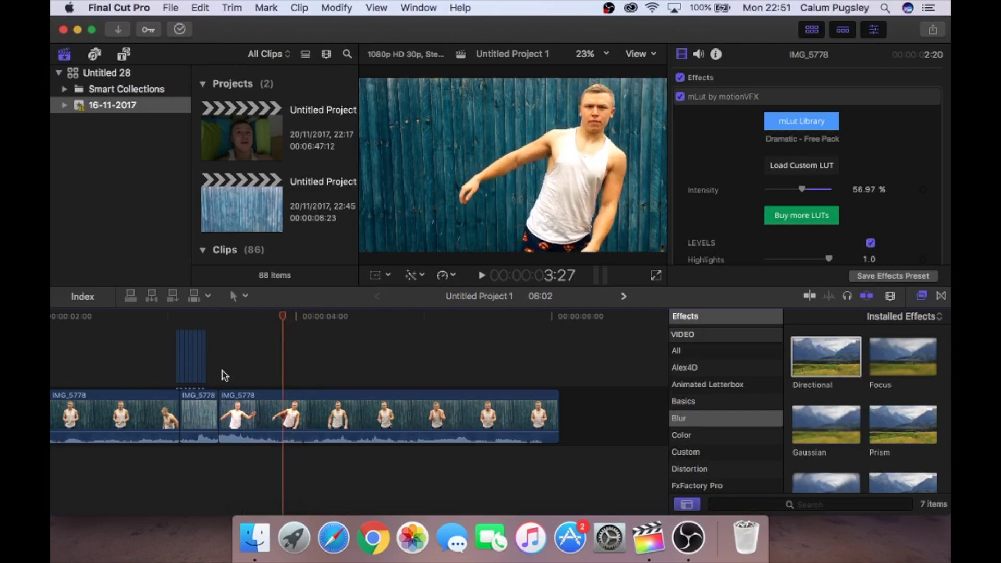
key(super+b)
click(245, 409)
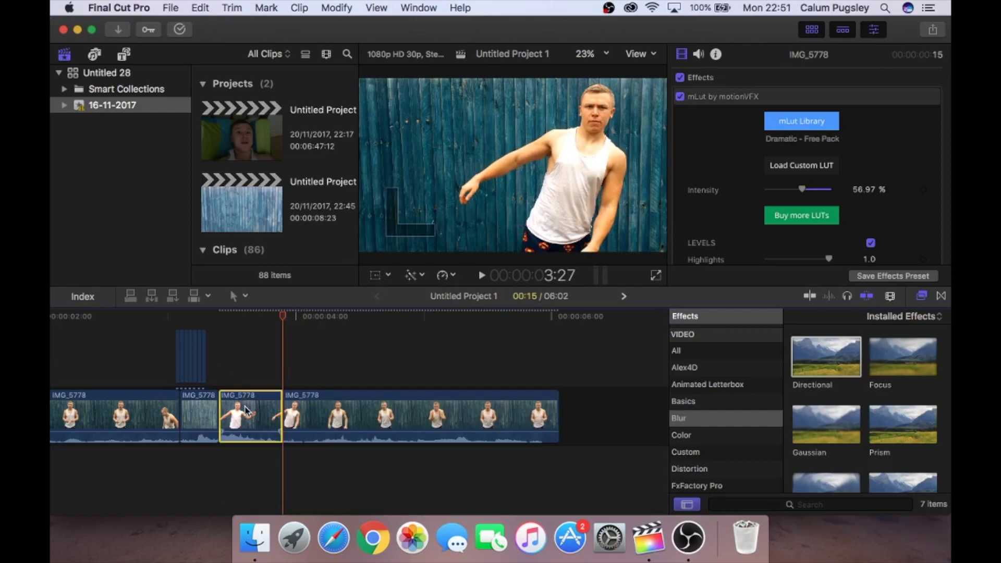
key(Delete)
Step: Drag a one-frame copy of the takeoff up above the main clip
click(245, 409)
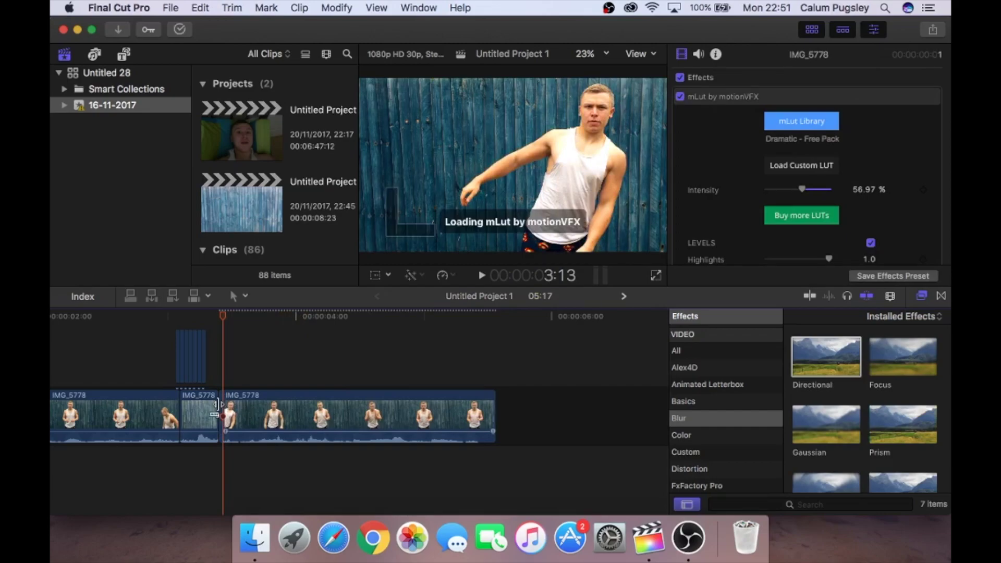
click(221, 407)
drag(221, 408, 230, 359)
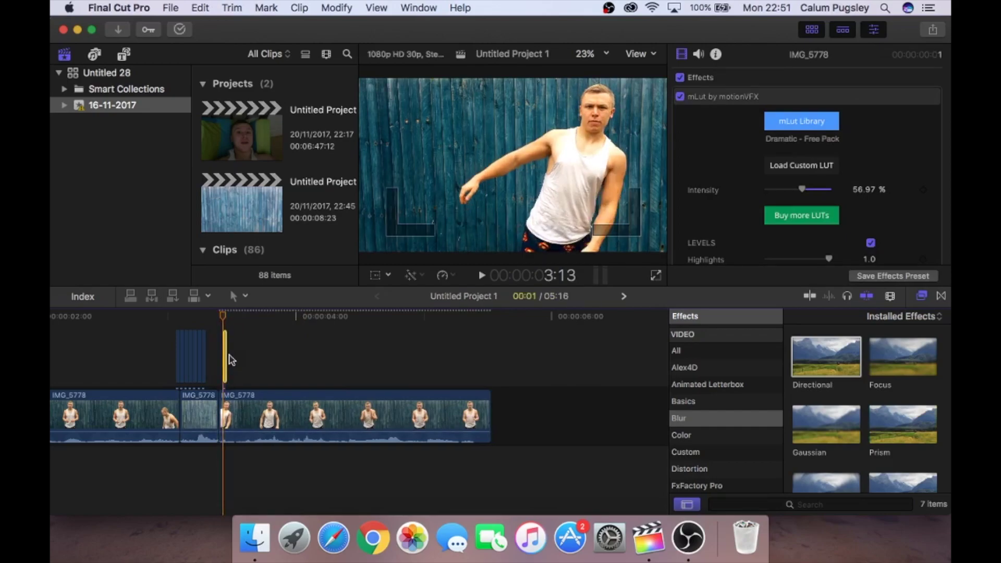
Step: Set the copied frame to Hold, trim it to a thin sliver, and return to 3:13
click(454, 277)
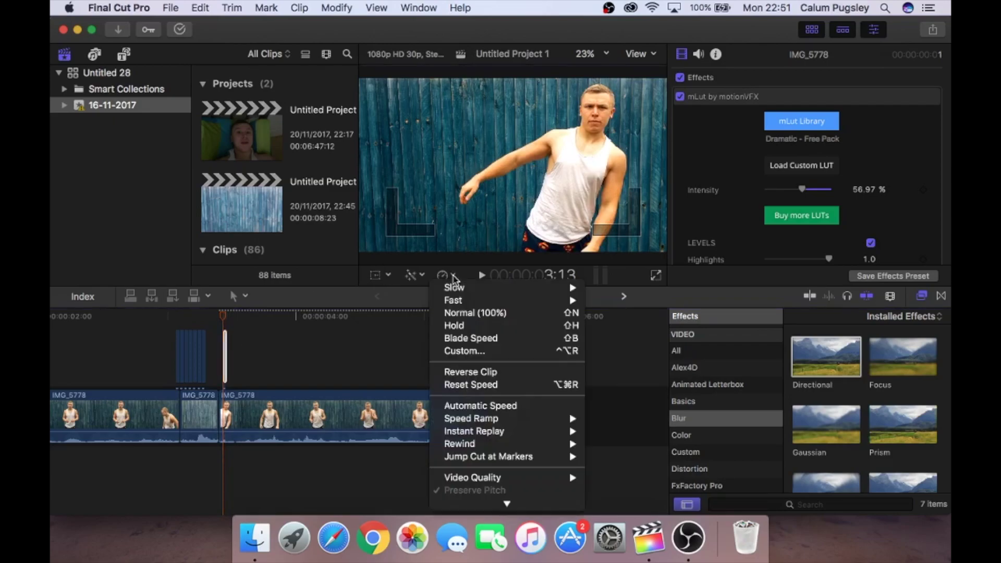
click(472, 327)
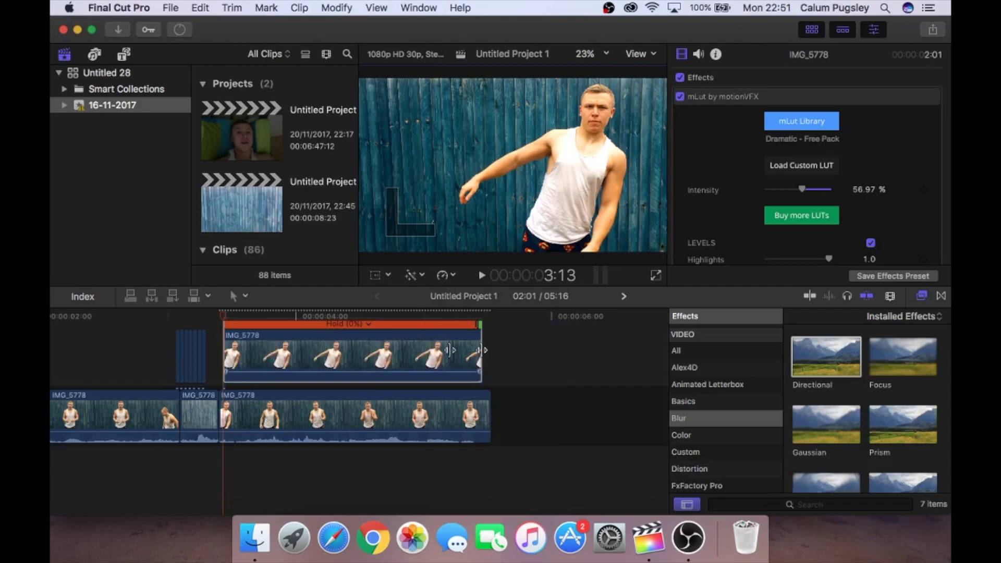
drag(478, 350, 225, 358)
click(340, 352)
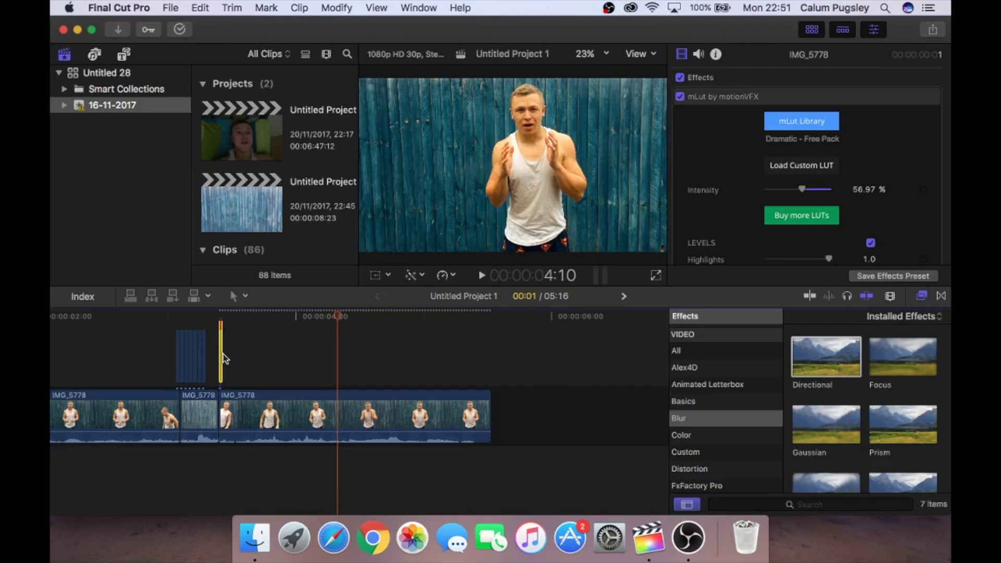
click(241, 372)
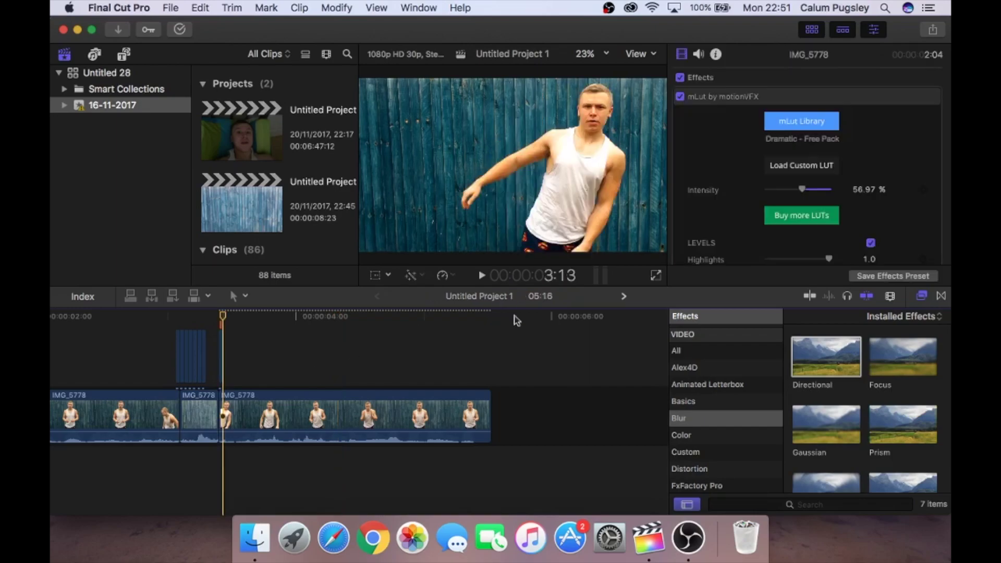
Step: Apply Draw Mask from the Masks category to the short freeze frame and close its outline around the man
scroll(631, 365, left, 2)
scroll(722, 461, down, 6)
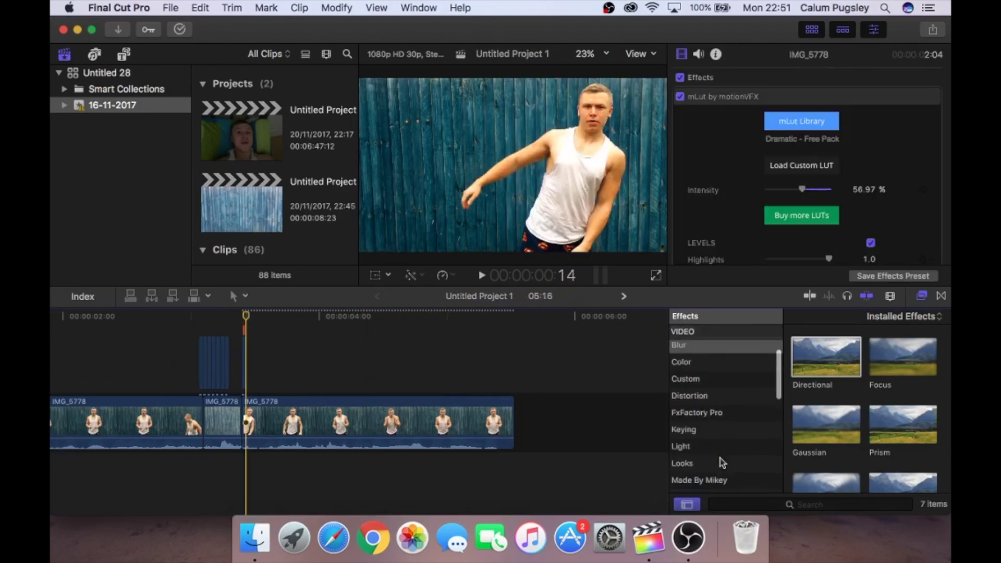
scroll(699, 412, down, 1)
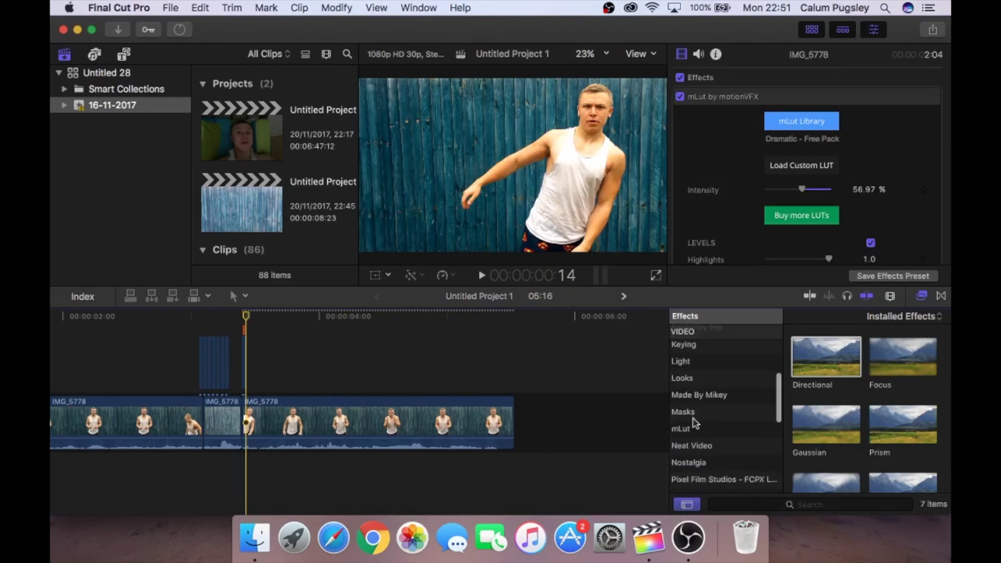
click(683, 412)
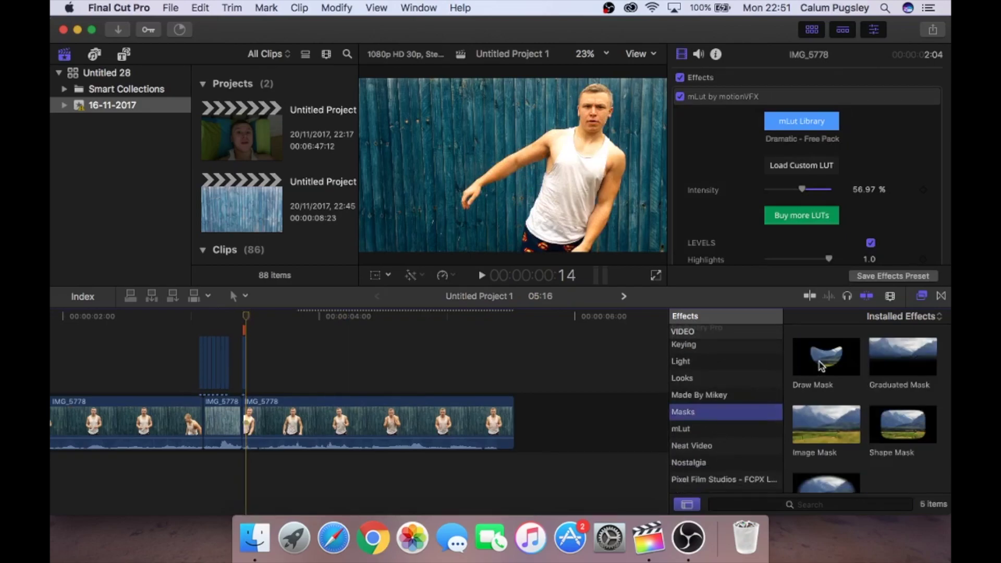
drag(822, 365, 245, 366)
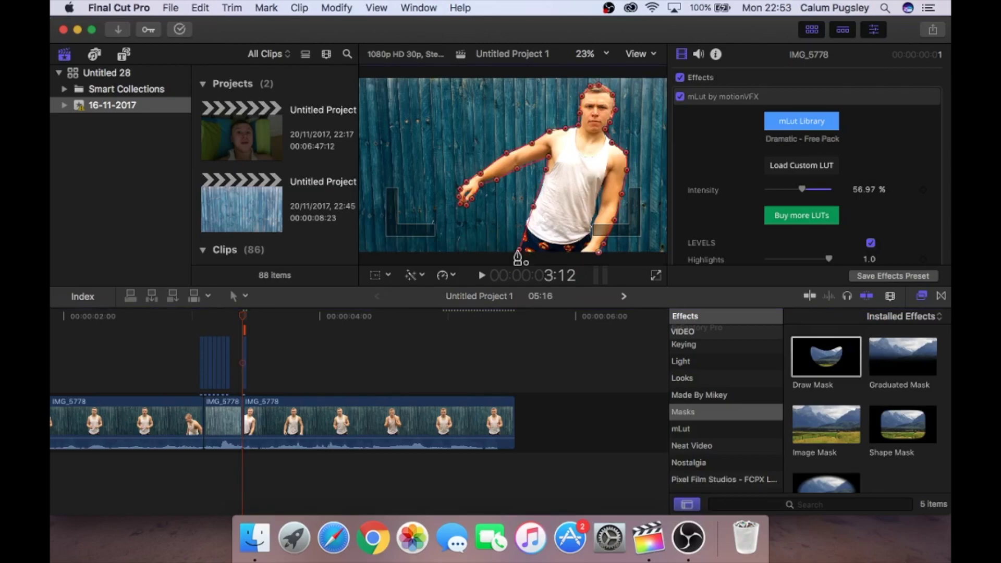
click(517, 252)
Step: Apply a Directional blur to the masked copy and drag its amount out for a strong sideways smear
scroll(714, 399, up, 4)
click(714, 394)
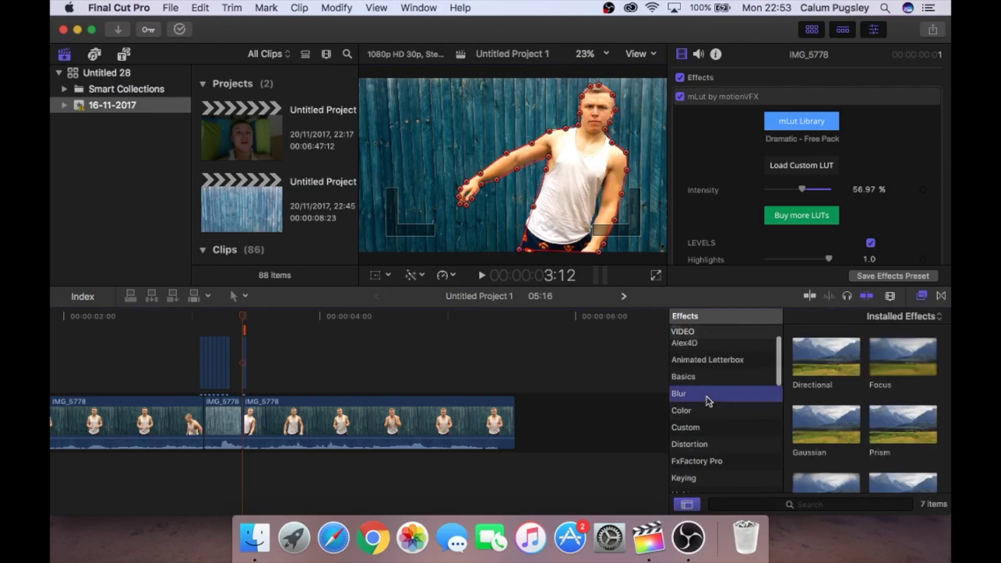
drag(806, 368, 244, 364)
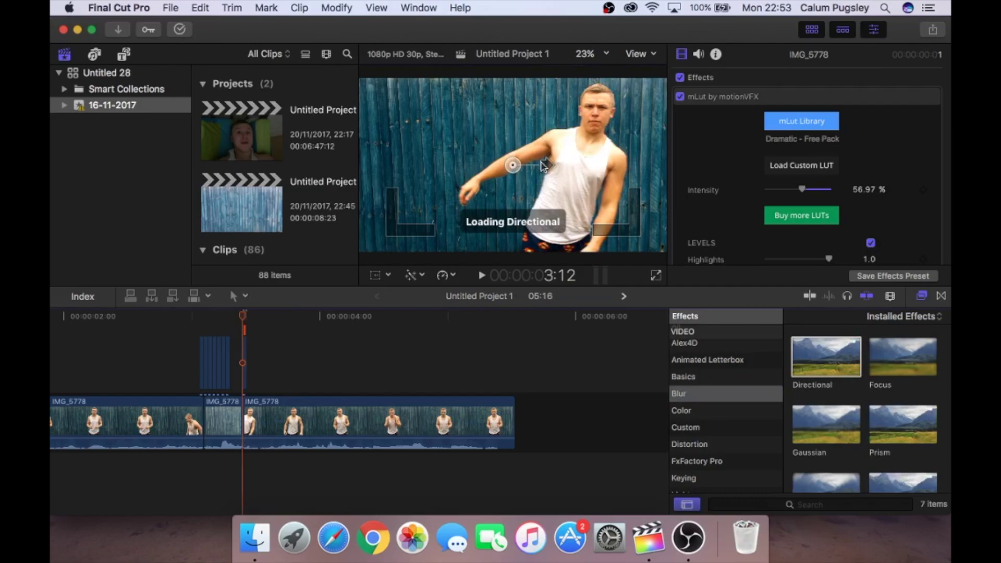
drag(544, 166, 587, 166)
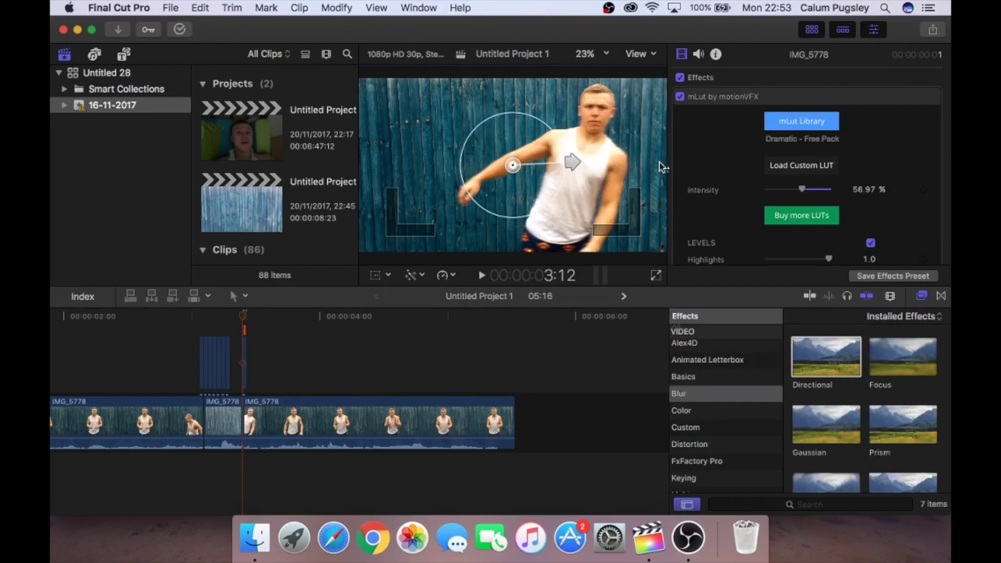
drag(661, 167, 761, 166)
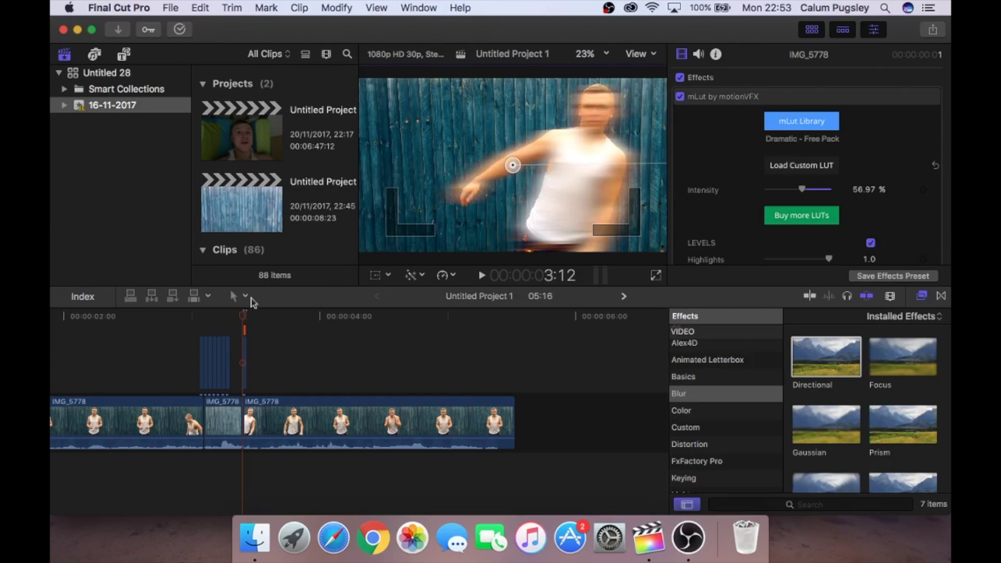
click(247, 354)
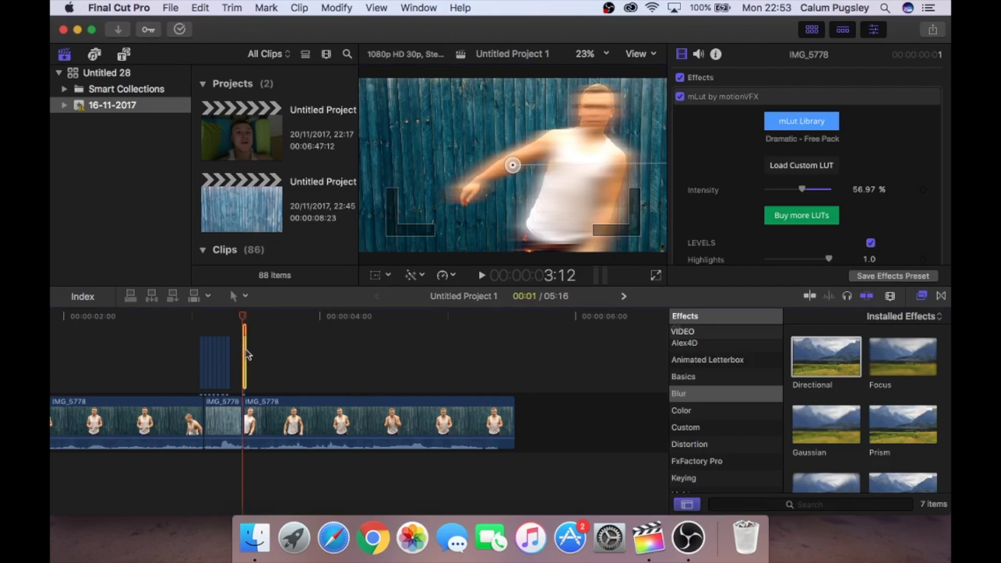
Step: Copy the blurred clip, paste a duplicate at the playhead, and step two frames ahead
key(super+c)
key(alt+v)
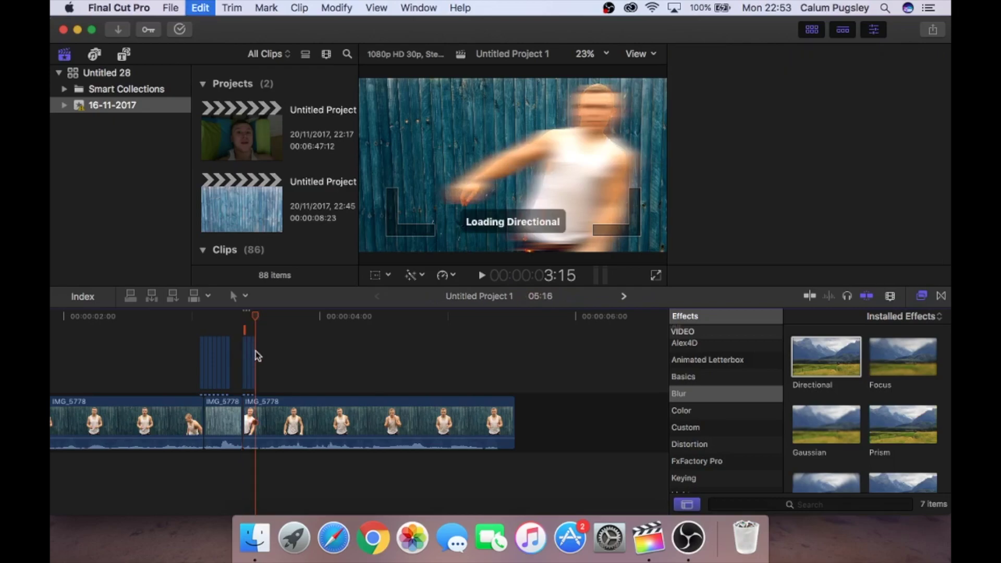
key(Right)
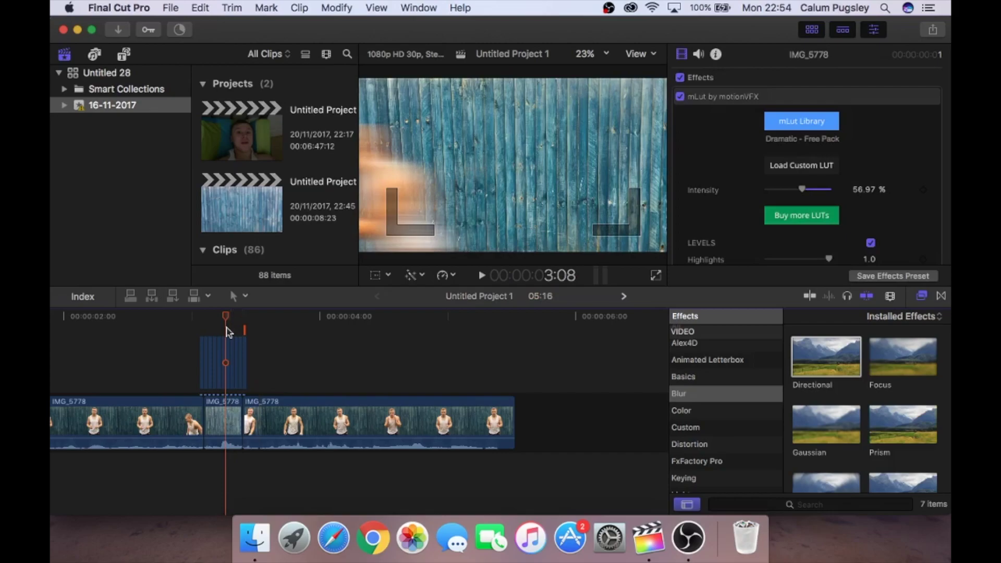
key(Right)
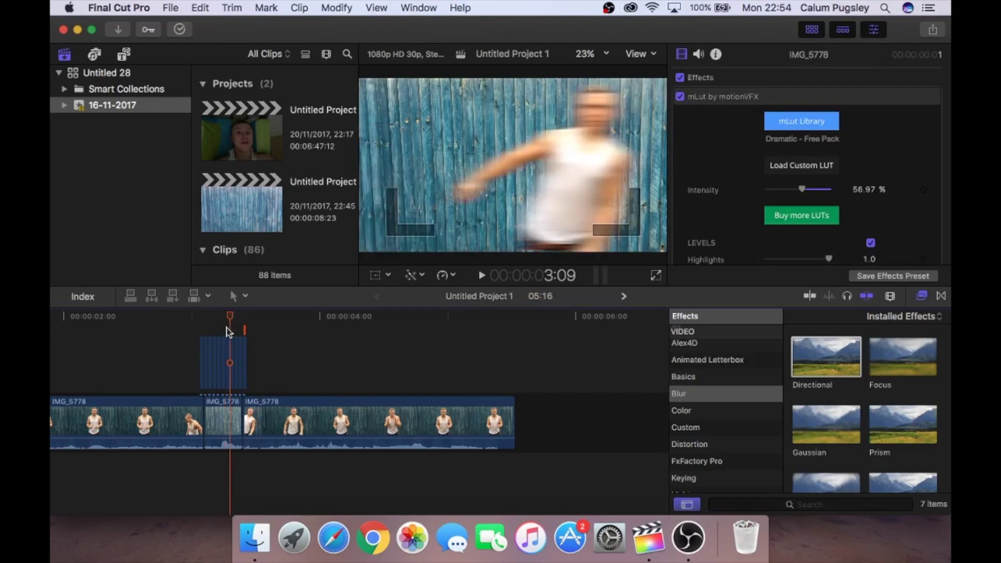
Step: Enable Transform and shift the copy far left on three successive frames, around X −843 to −1223 px
click(376, 275)
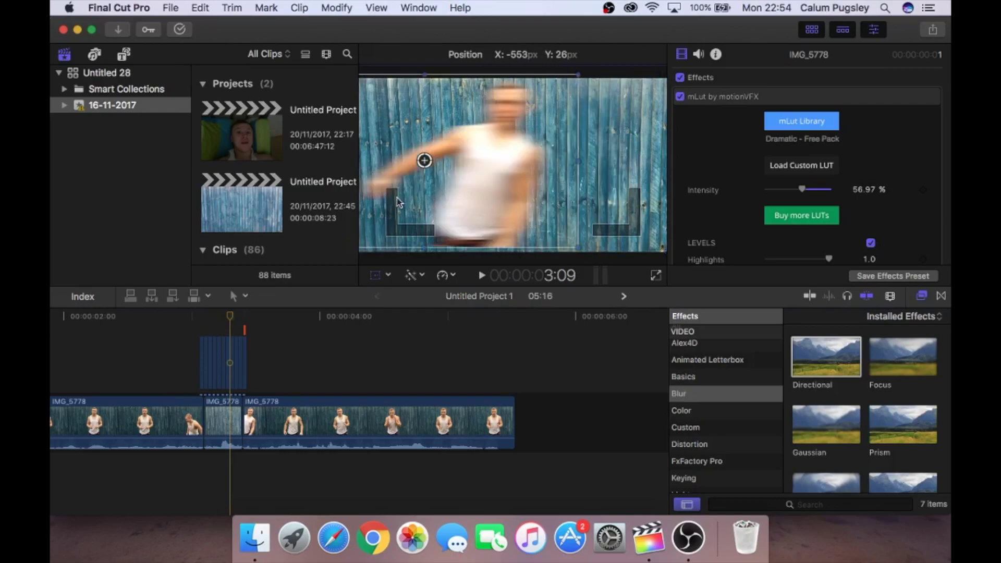
drag(393, 204, 374, 210)
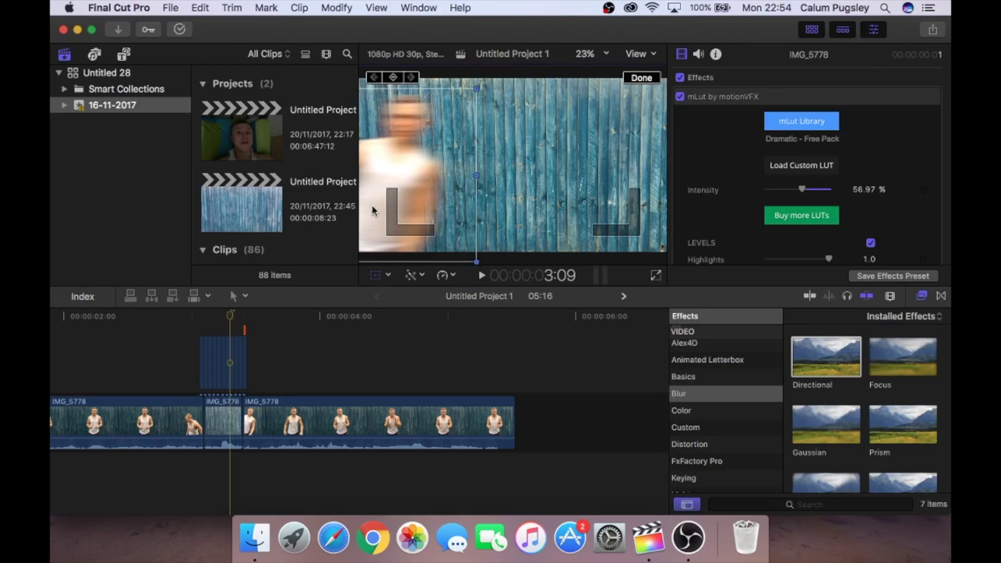
key(Right)
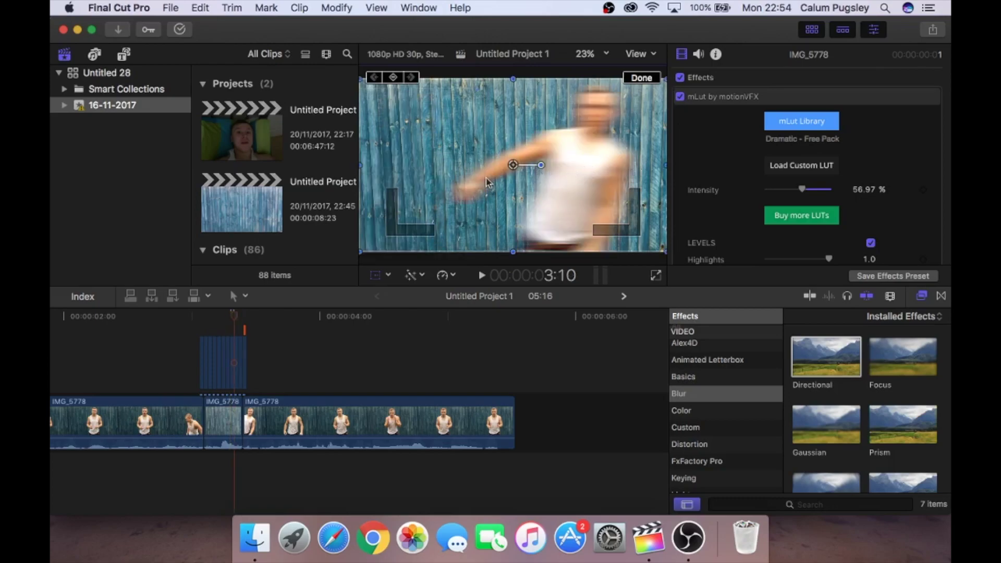
drag(410, 184, 424, 187)
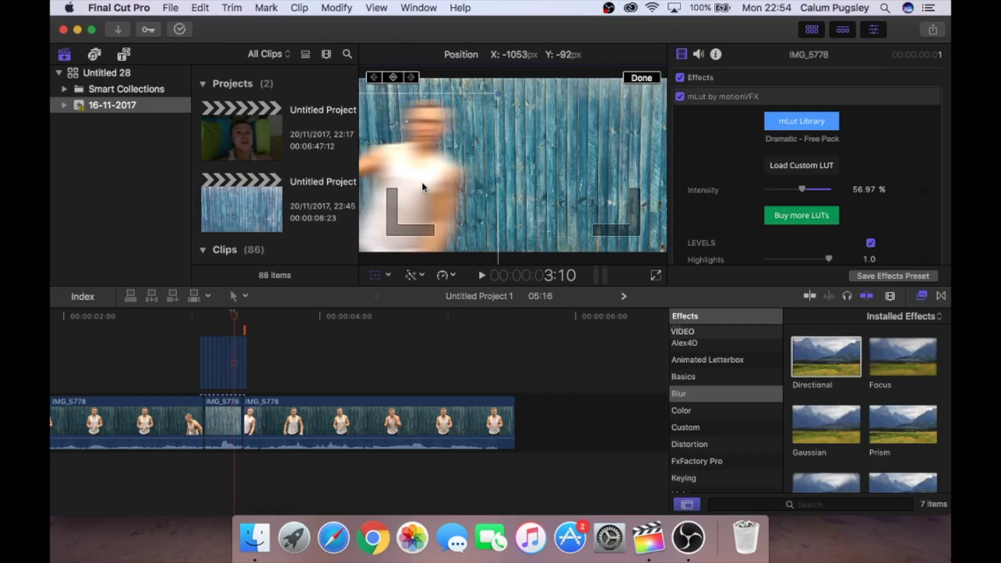
key(Right)
drag(535, 193, 453, 201)
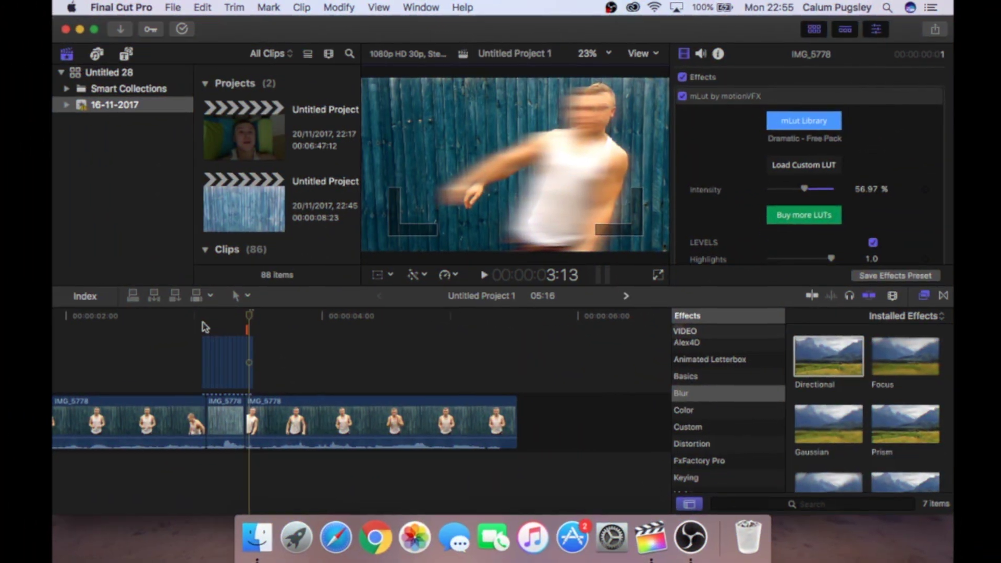
Step: Return to 3:02 and finish the blurred copy's position adjustments
click(199, 328)
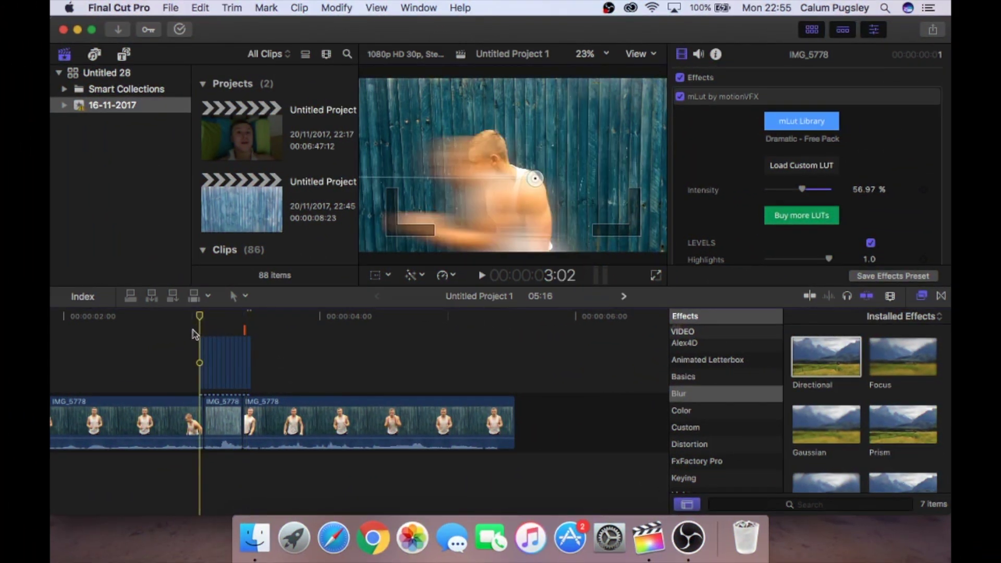
click(374, 275)
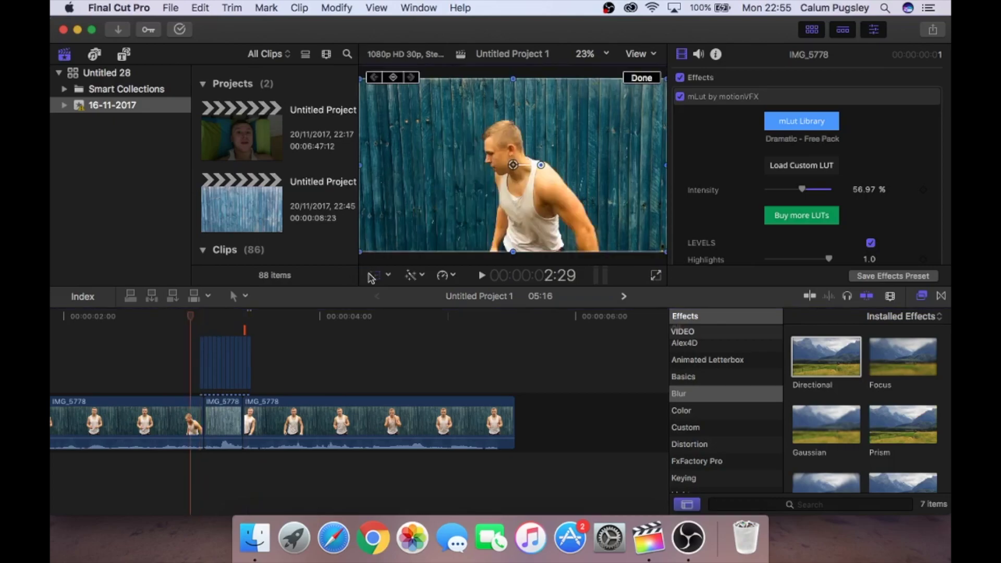
click(174, 373)
Step: Play the takeoff and replay it several times from 3:03 to check the streak
key(space)
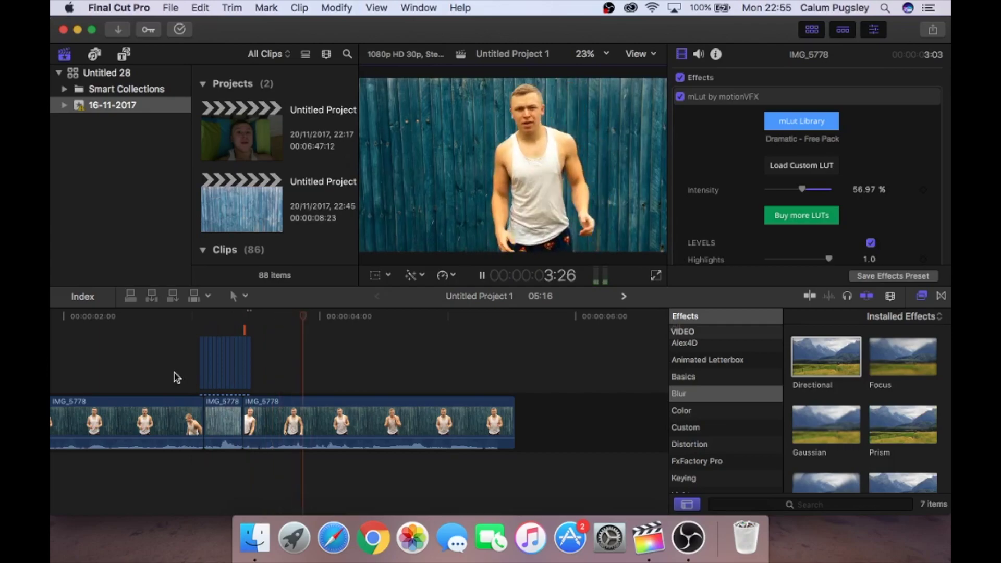
click(197, 347)
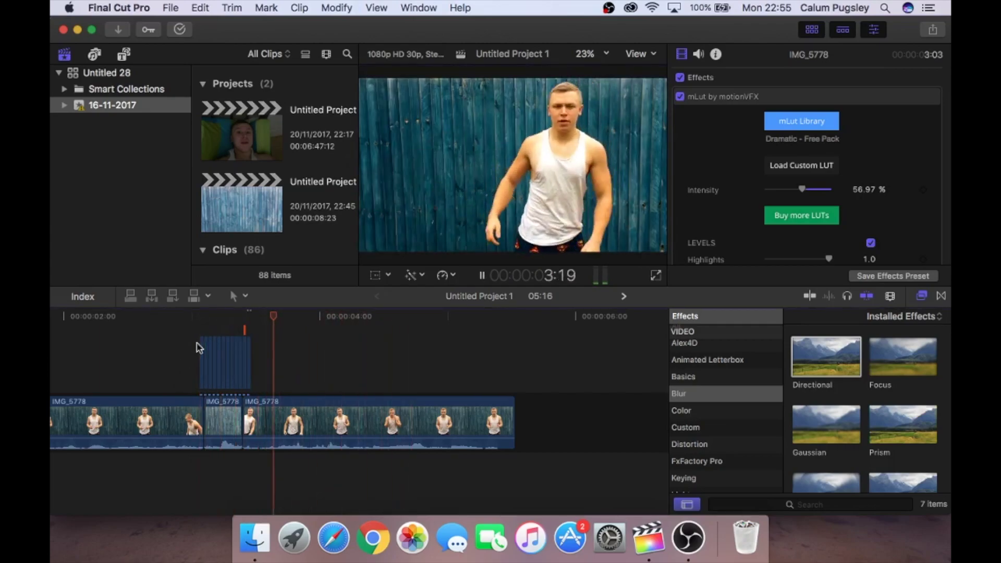
click(198, 347)
click(198, 347)
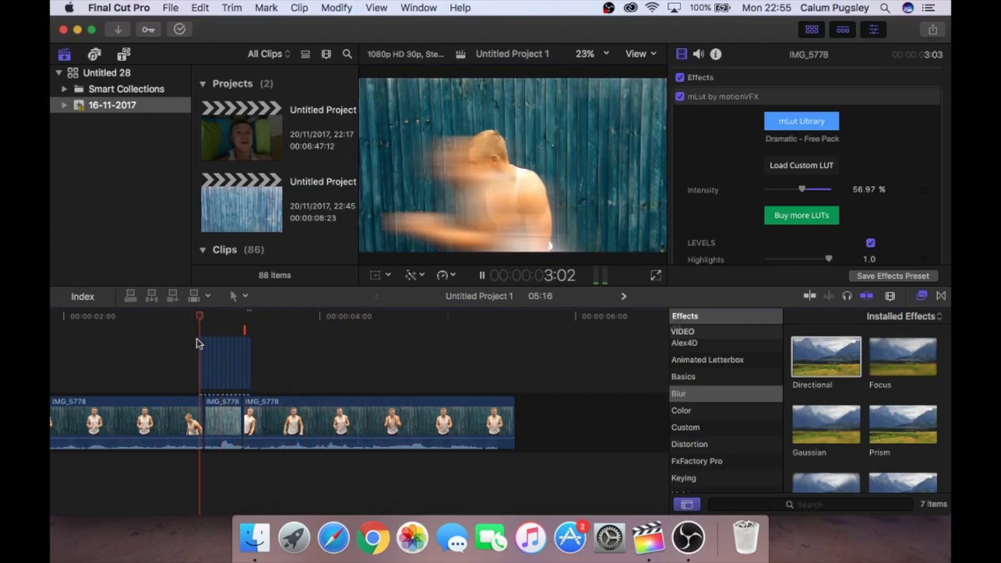
click(199, 344)
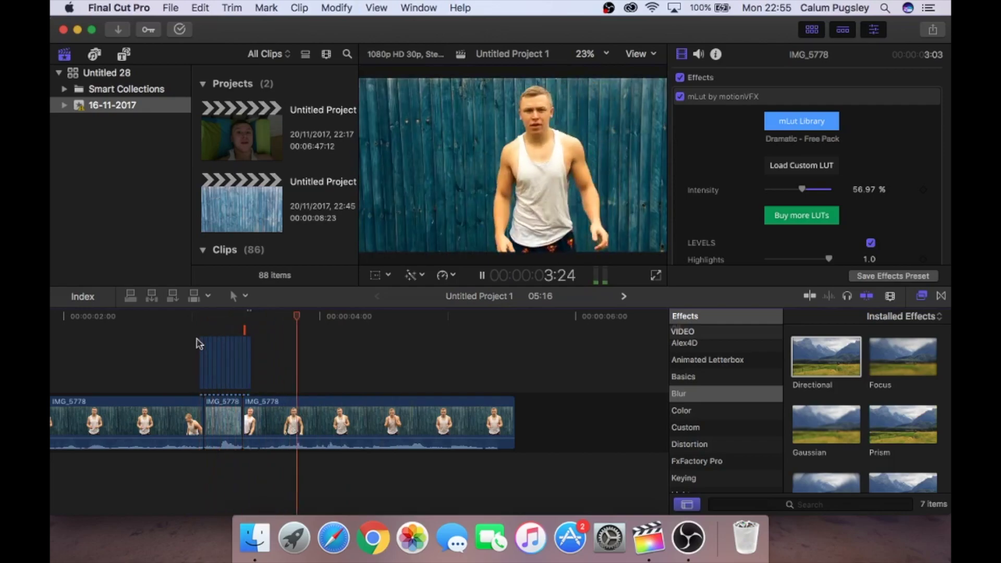
Step: Step through frames 3:03–3:05 and move the blurred copy to about X -89, Y -79 px
click(198, 347)
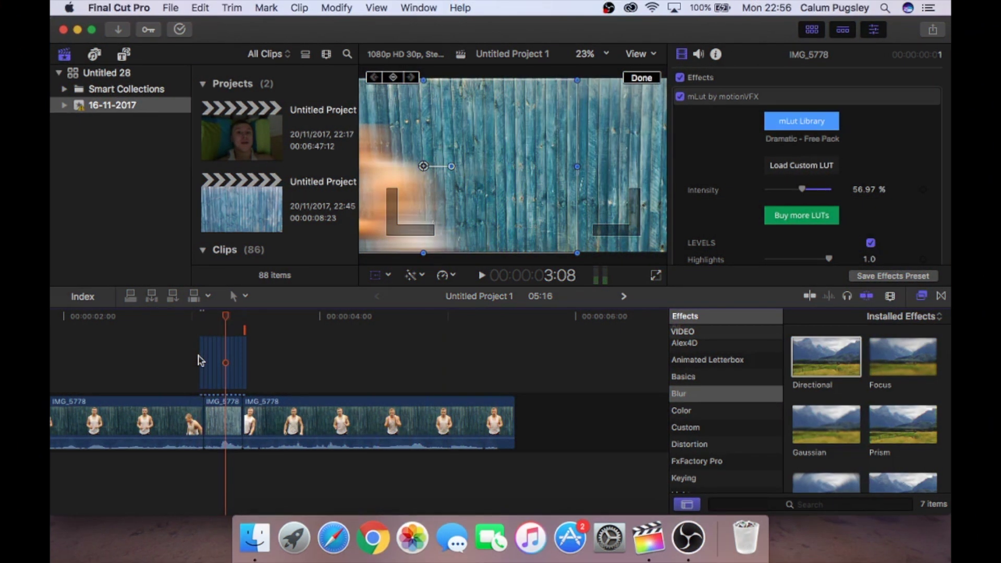
key(Left)
key(Left)
key(Left)
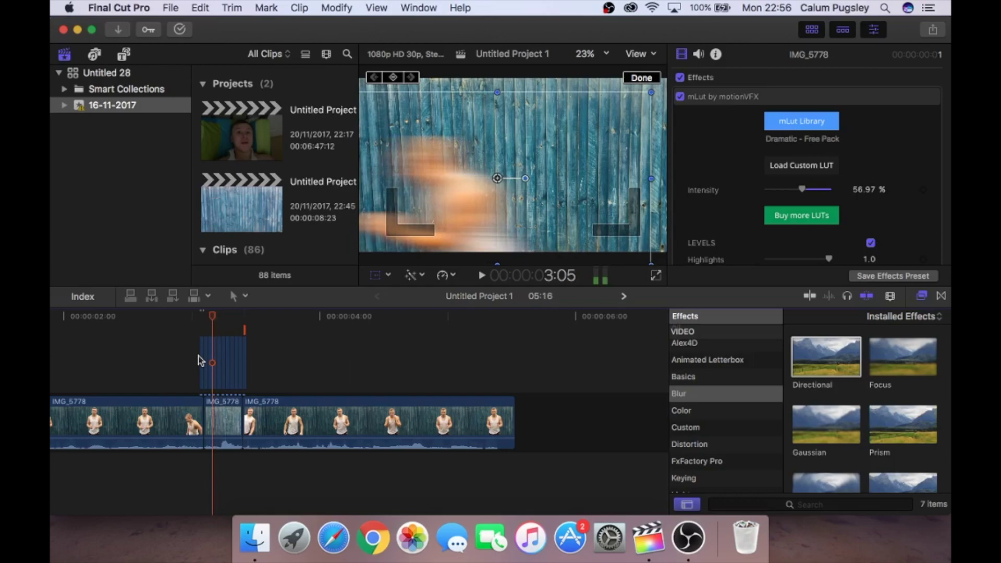
key(Right)
key(Right)
key(Right)
key(Right)
key(Left)
key(Left)
key(Left)
key(Left)
key(Left)
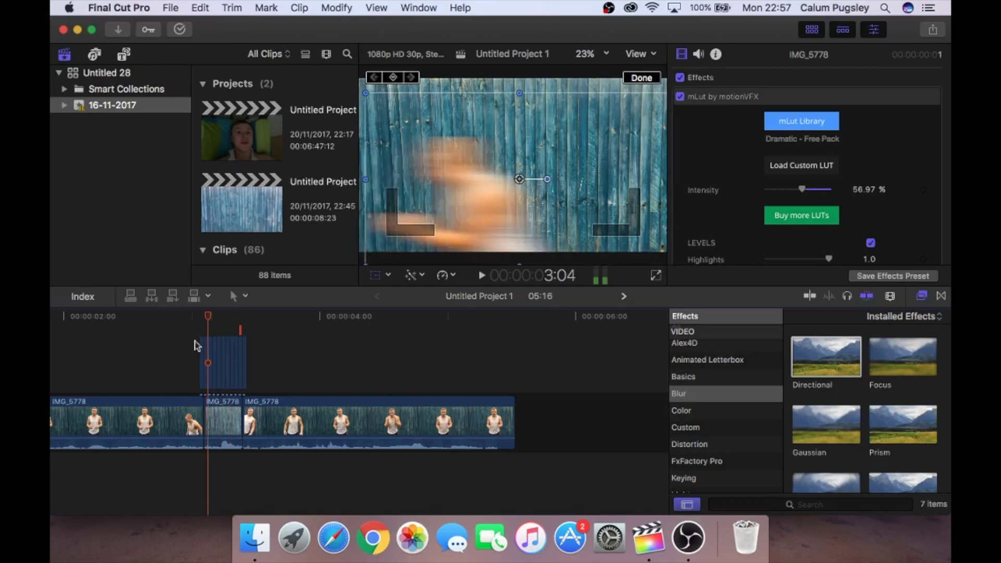
key(Left)
key(Left)
key(Left)
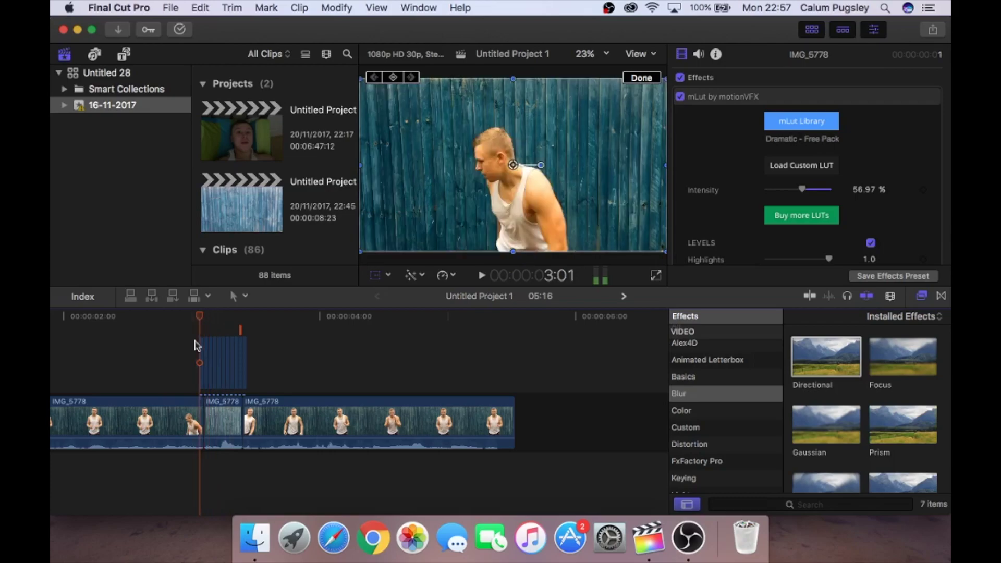
key(Right)
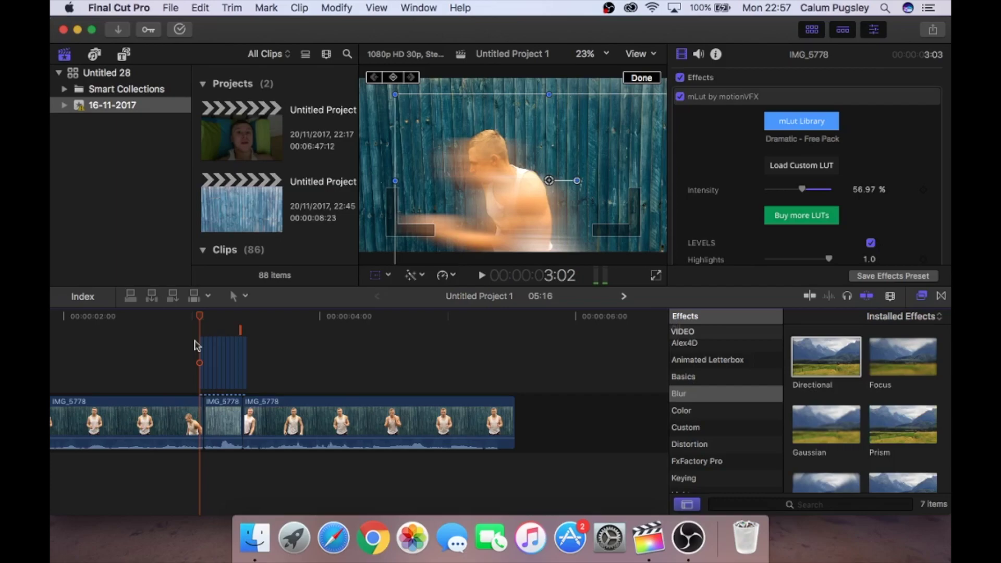
key(Right)
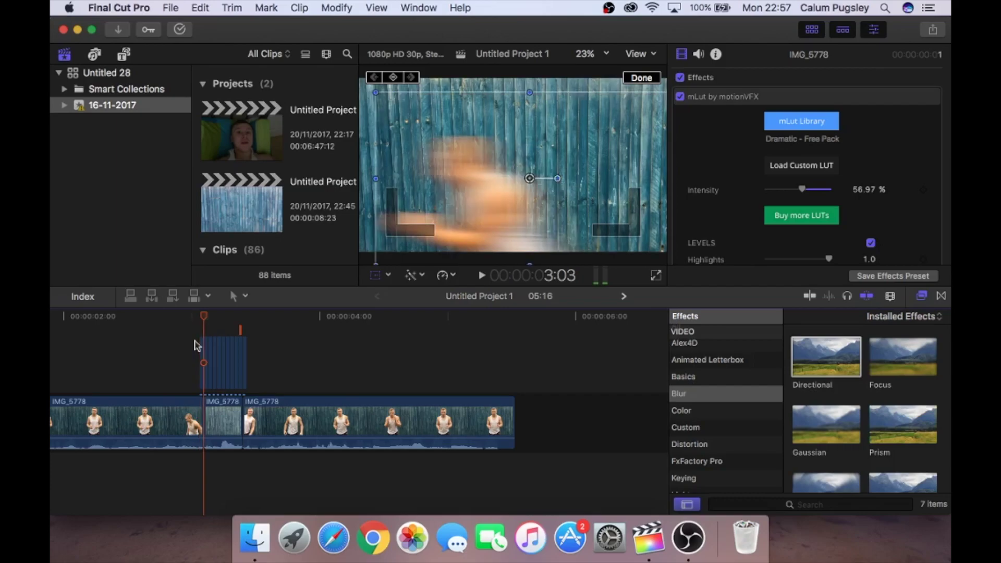
key(Right)
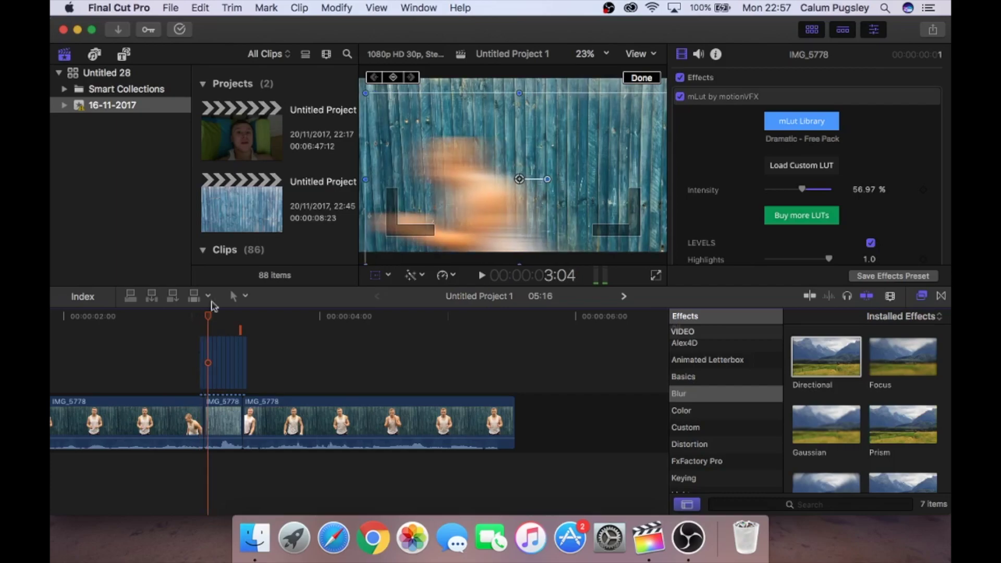
click(471, 200)
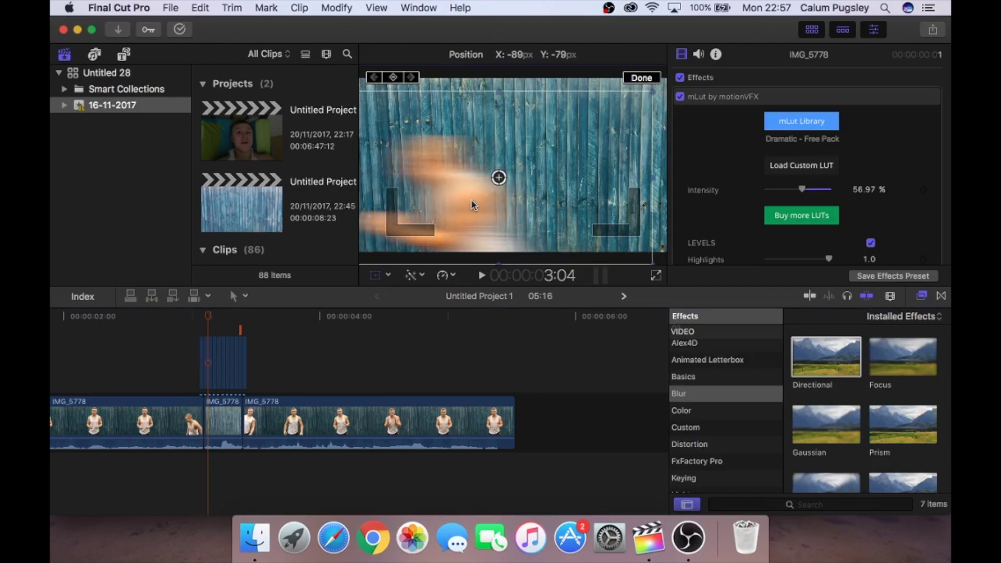
key(Right)
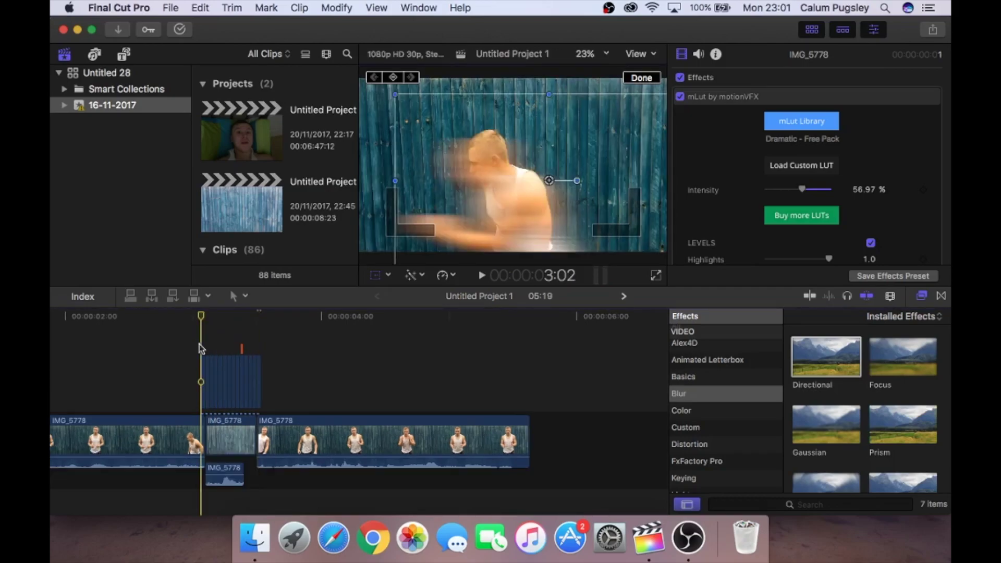
Step: Finish the position edit and replay the blurred takeoff repeatedly from about 3:00
click(642, 78)
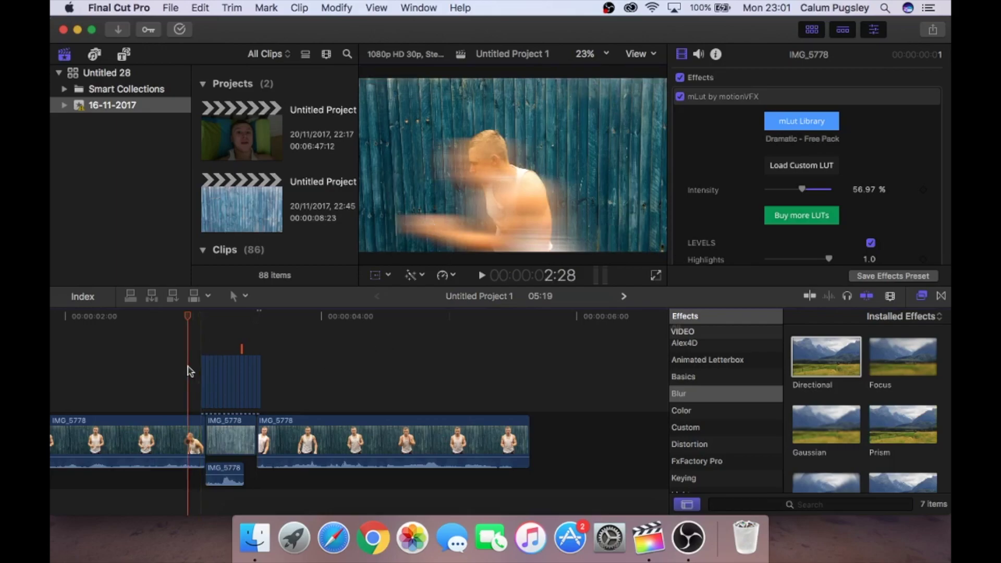
key(space)
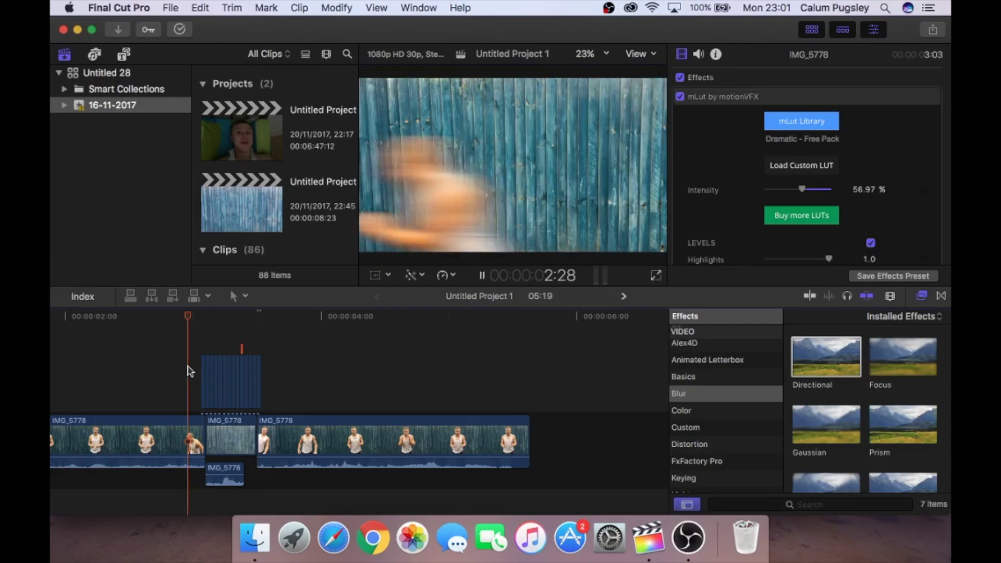
click(204, 349)
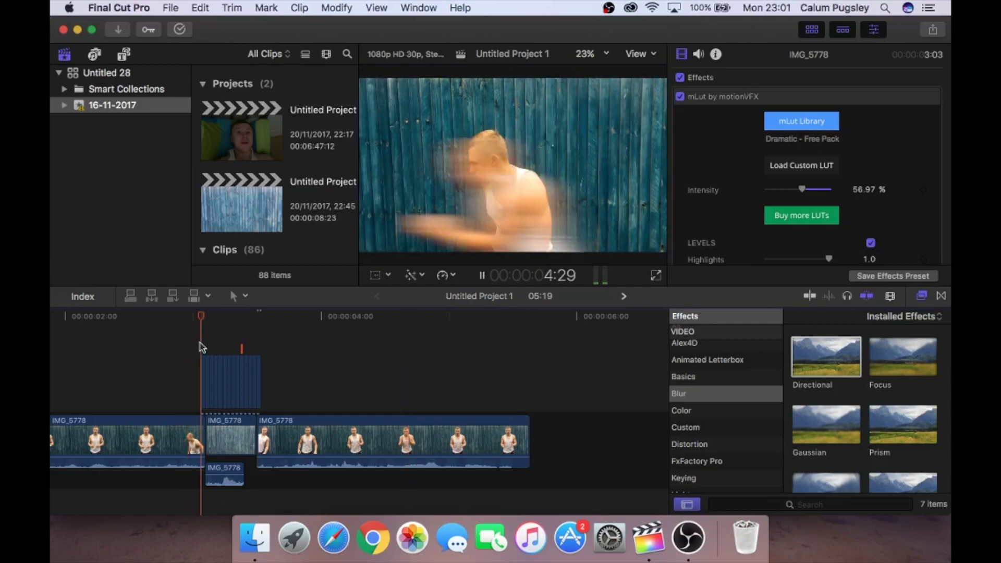
click(202, 348)
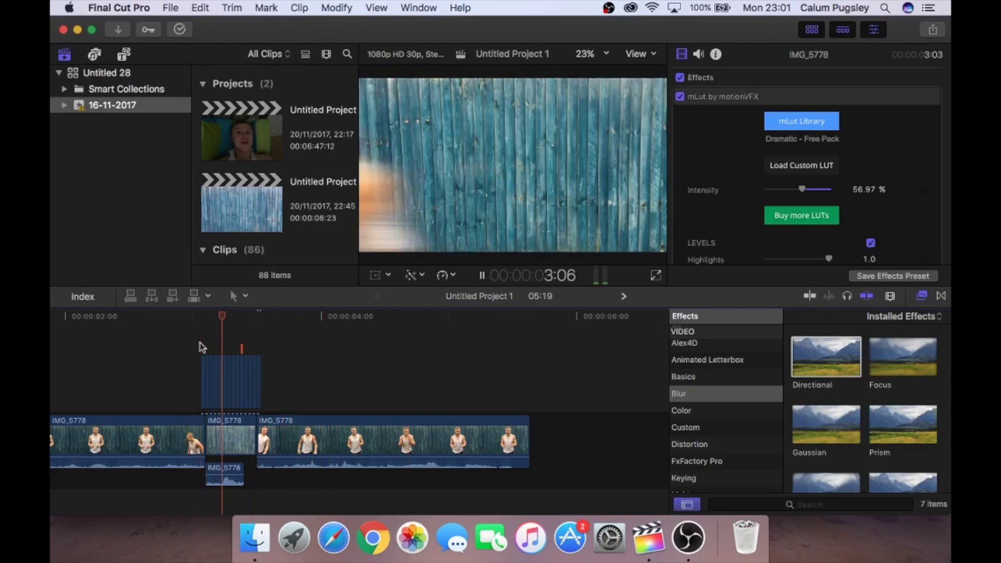
click(202, 348)
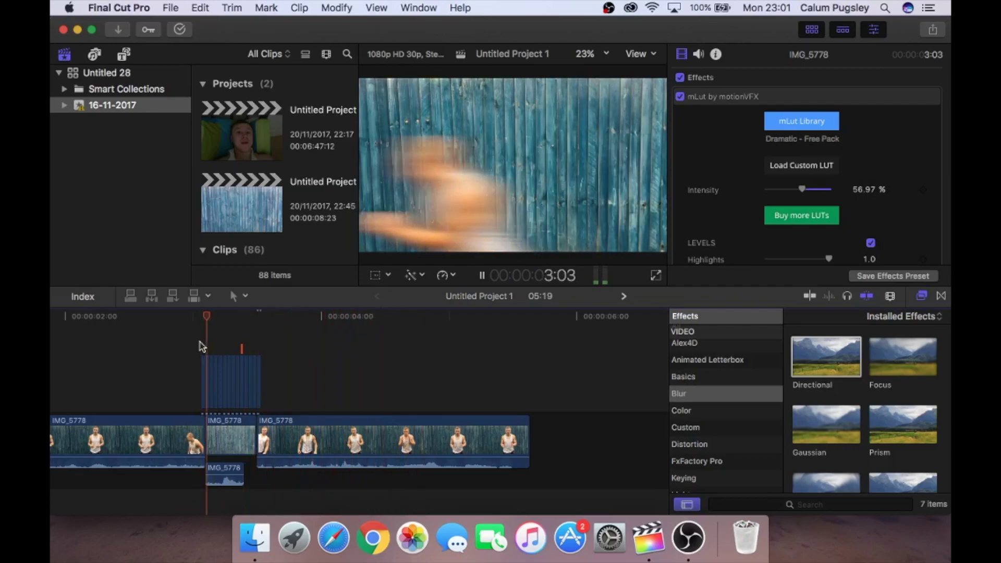
click(201, 347)
click(201, 348)
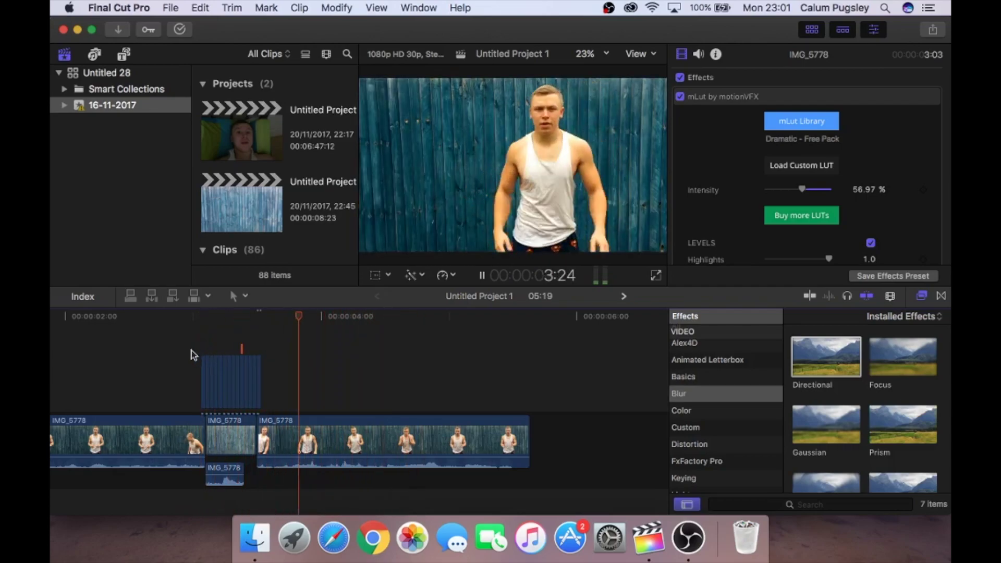
click(191, 349)
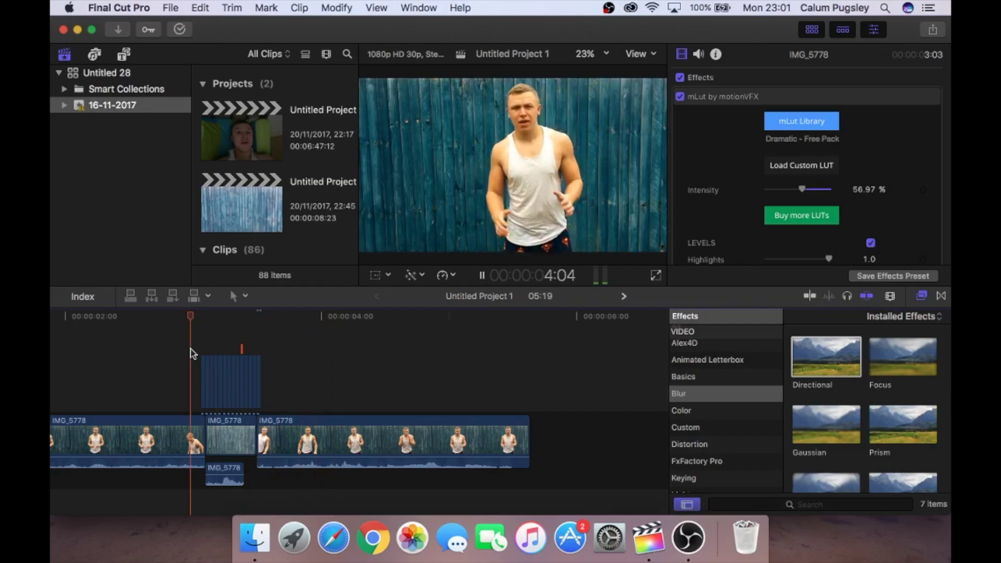
click(191, 350)
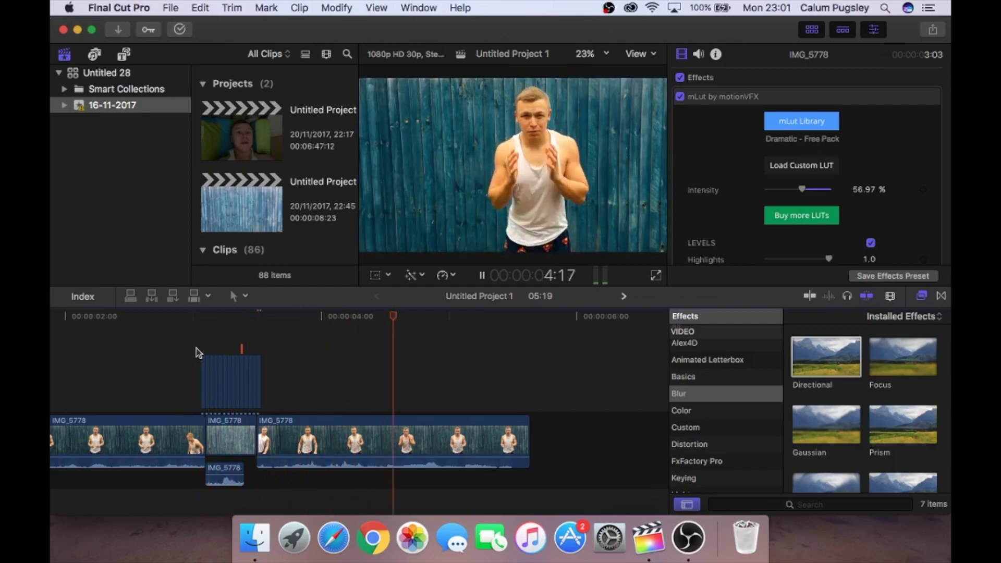
click(195, 349)
key(space)
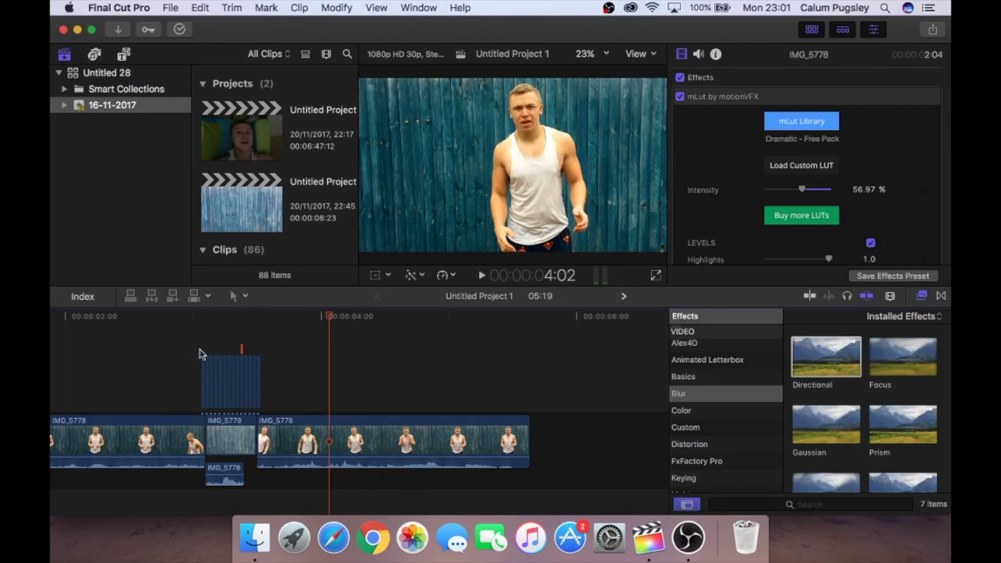
Step: Play through the takeoff from 3:02, then step frame by frame until the jumper is unblurred
click(201, 355)
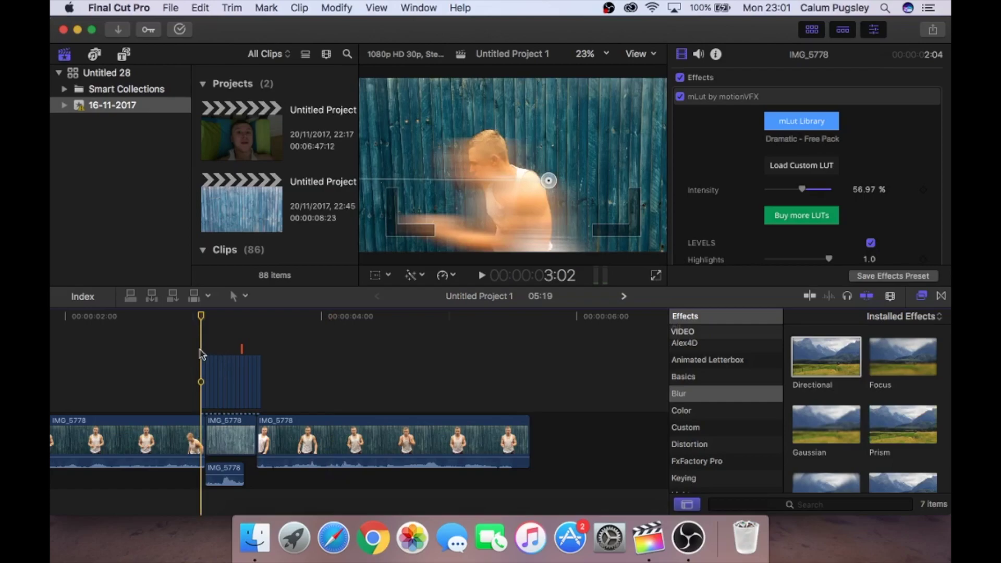
key(space)
key(space)
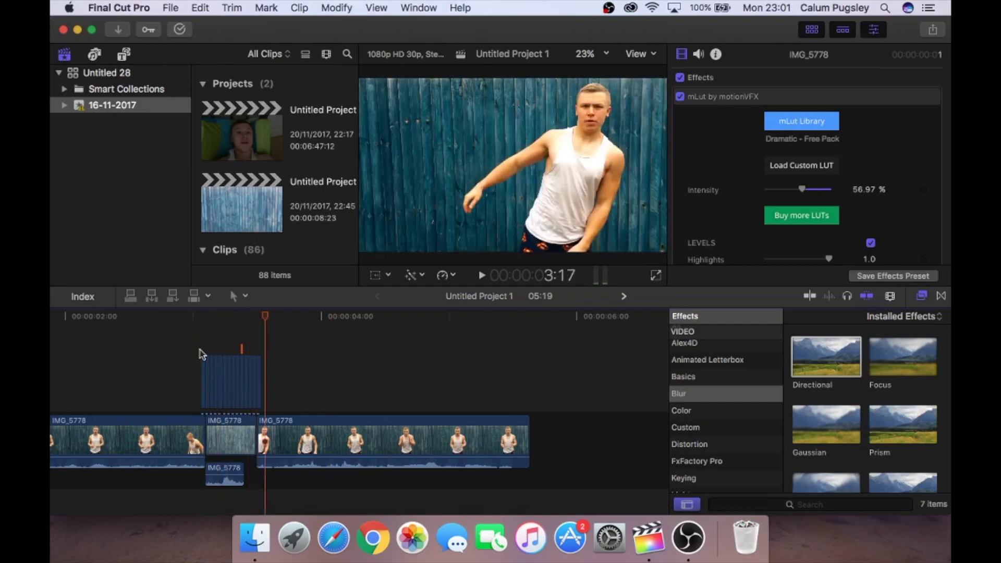
key(Right)
key(Right)
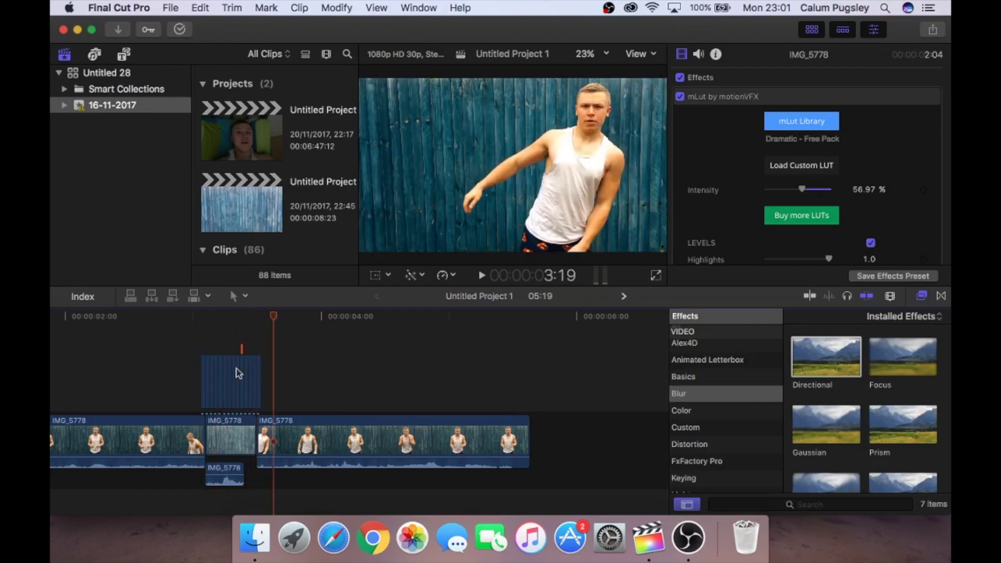
click(201, 351)
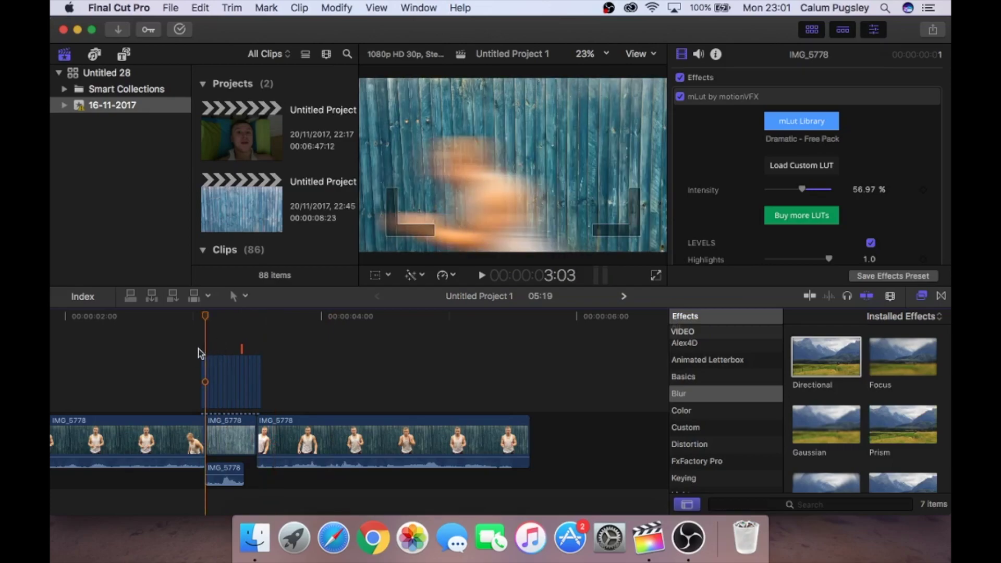
key(Right)
key(Right)
key(Right)
key(Right)
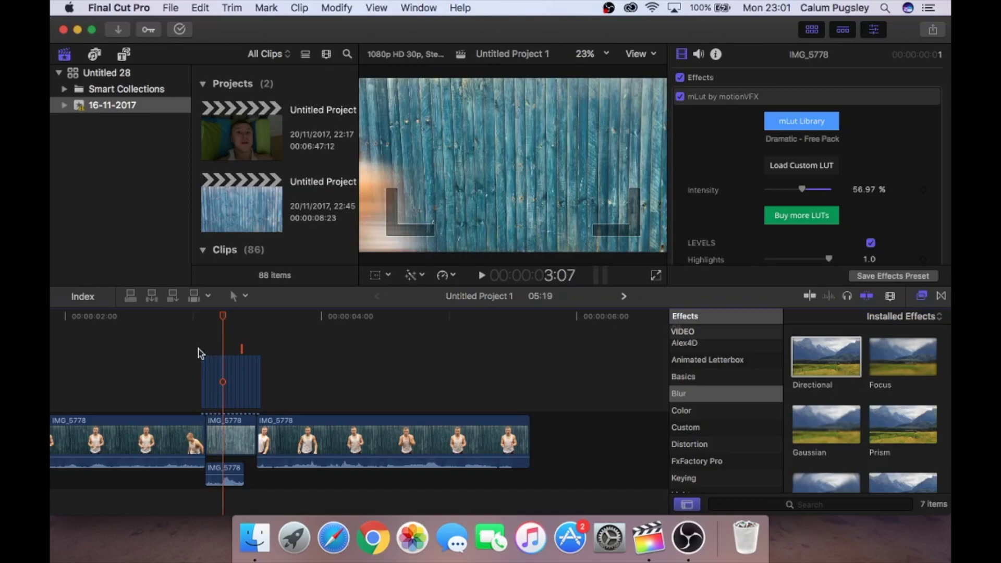
key(Right)
key(Right)
key(Right)
key(Right)
key(Right)
key(Right)
key(Right)
key(Right)
key(Right)
key(Right)
key(Right)
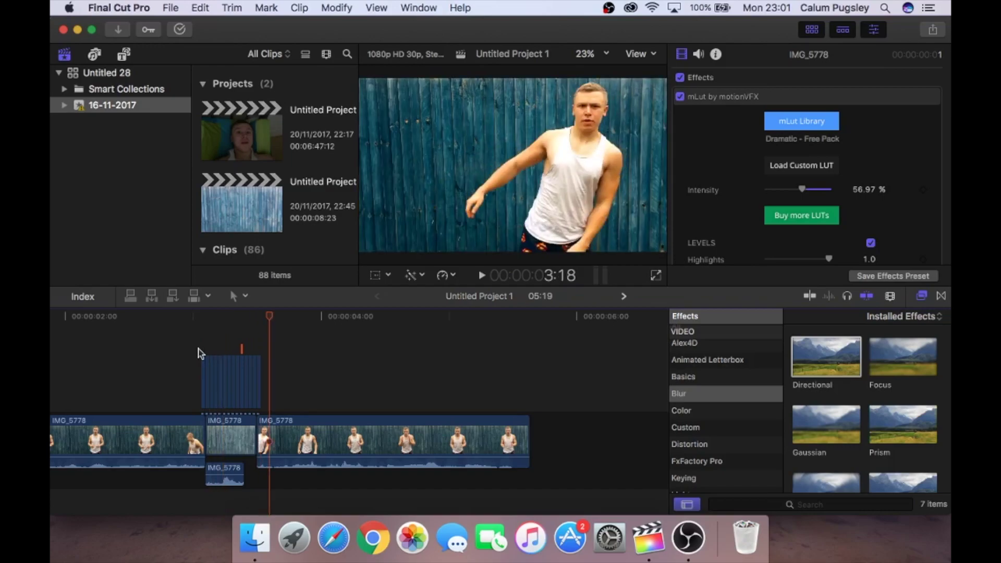
key(Right)
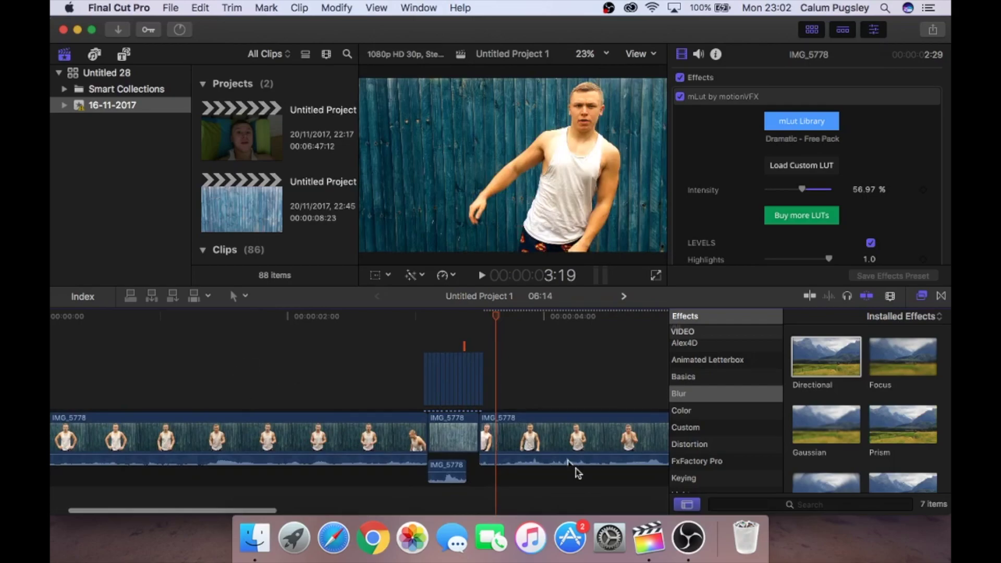
Step: Delete all old clips from the timeline and select the IMG_5784 fence clip in the browser
drag(586, 480, 230, 351)
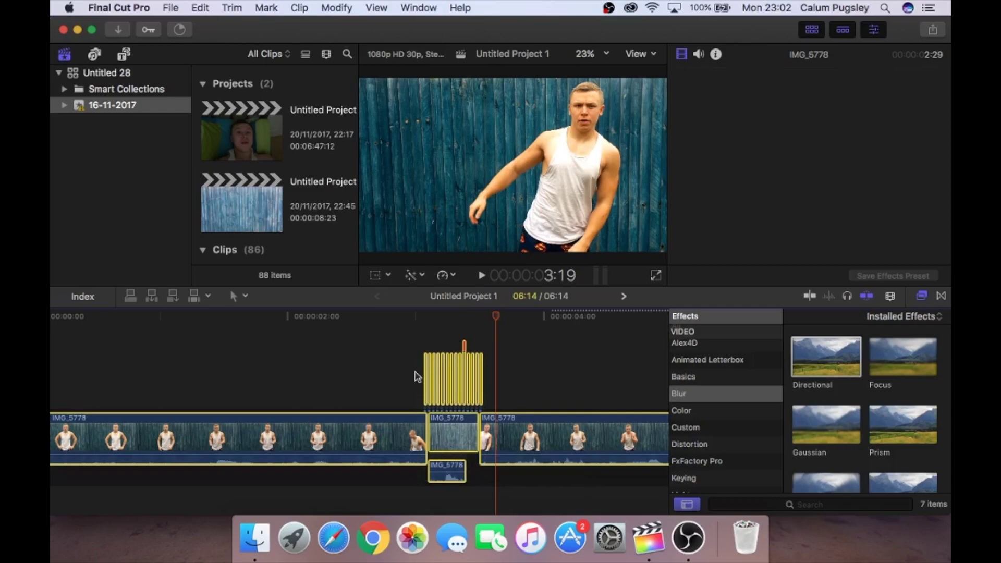
key(Delete)
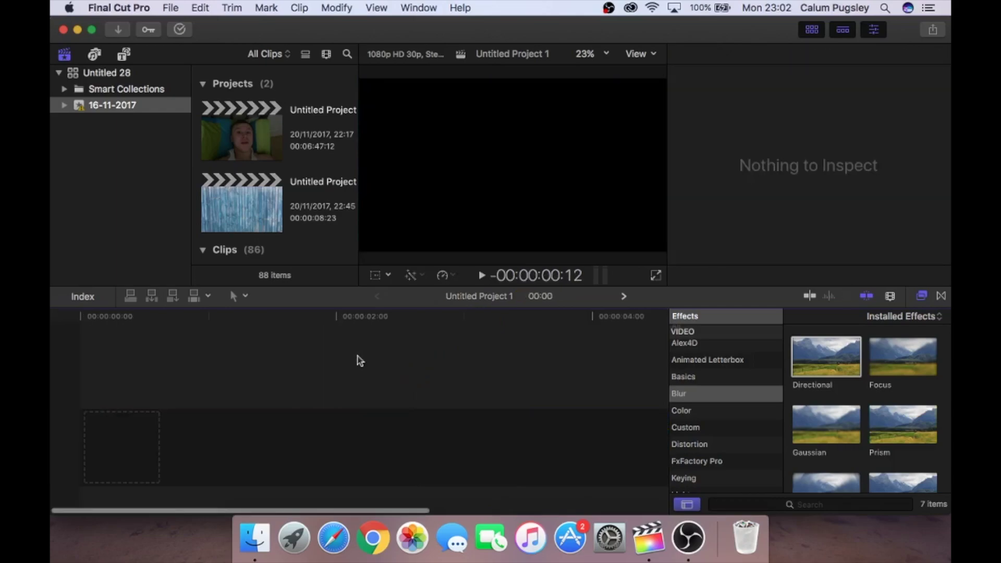
scroll(263, 194, down, 10)
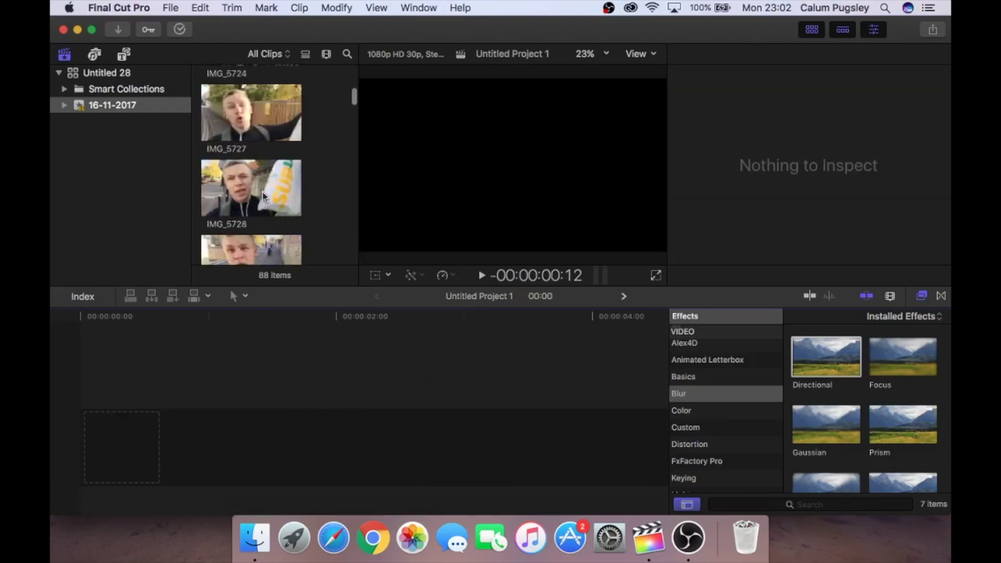
scroll(263, 196, down, 15)
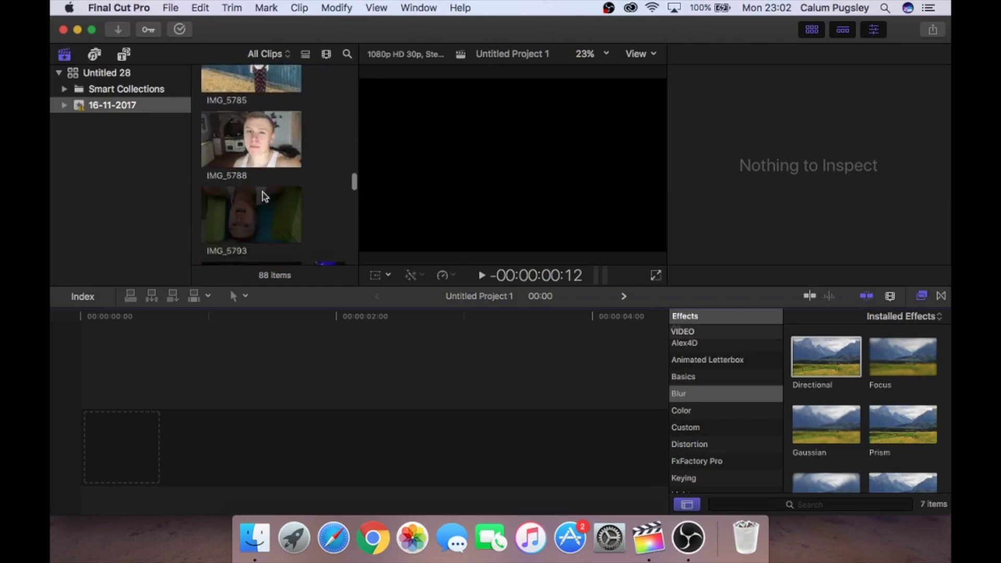
scroll(263, 195, up, 5)
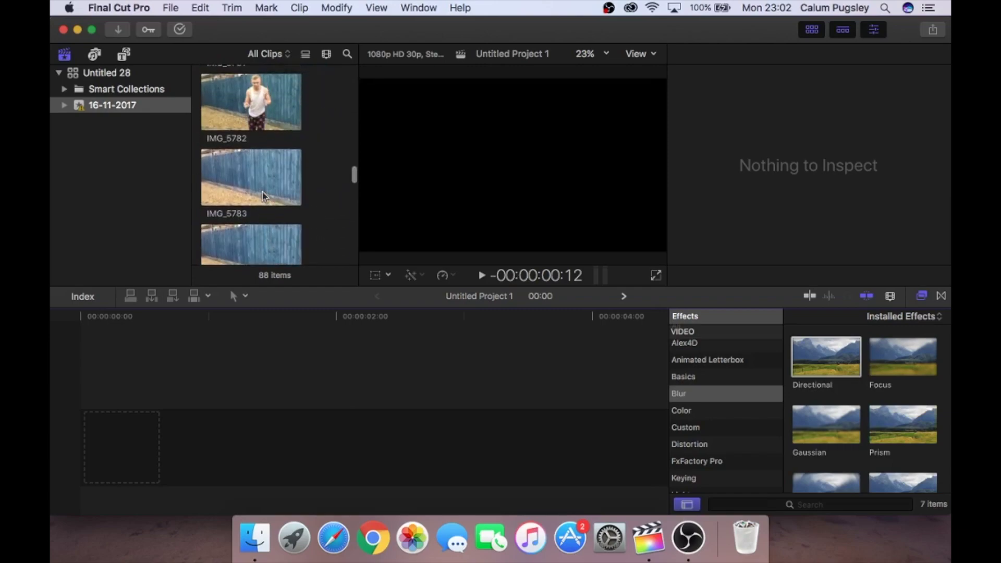
scroll(265, 195, up, 1)
scroll(249, 183, down, 7)
click(257, 161)
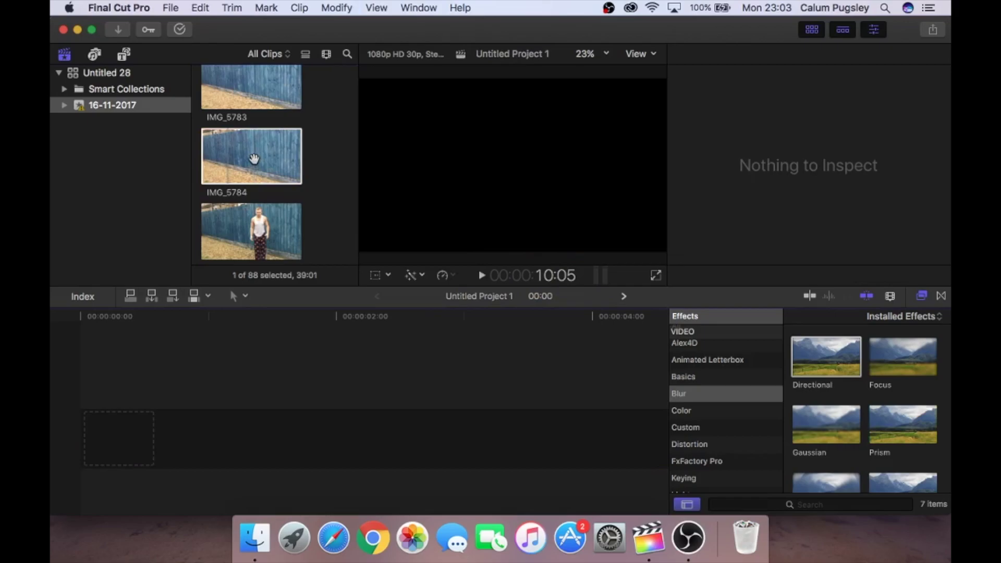
click(286, 159)
Step: Place IMG_5784 on the empty timeline and move the playhead to 1:00
drag(270, 162, 234, 391)
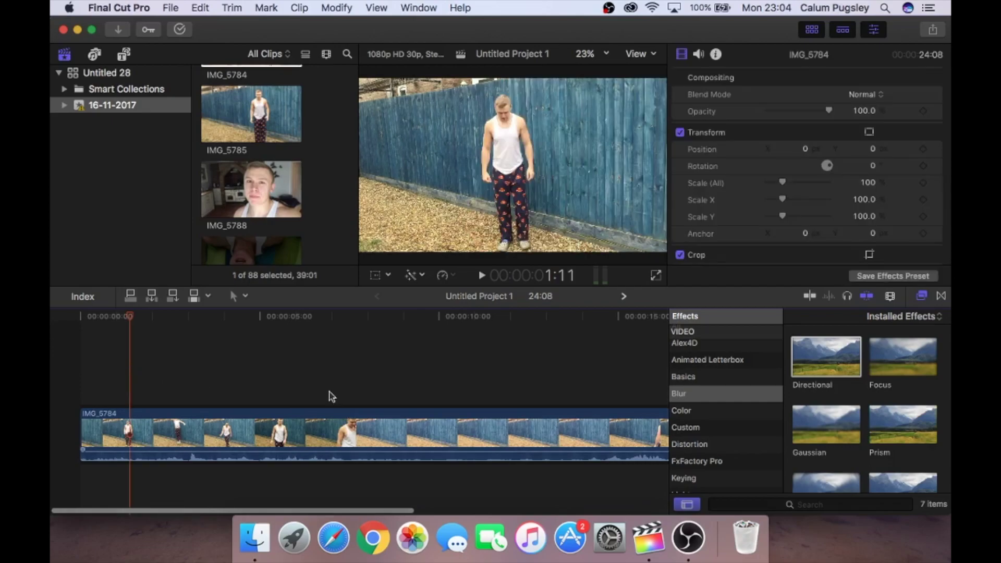
click(343, 374)
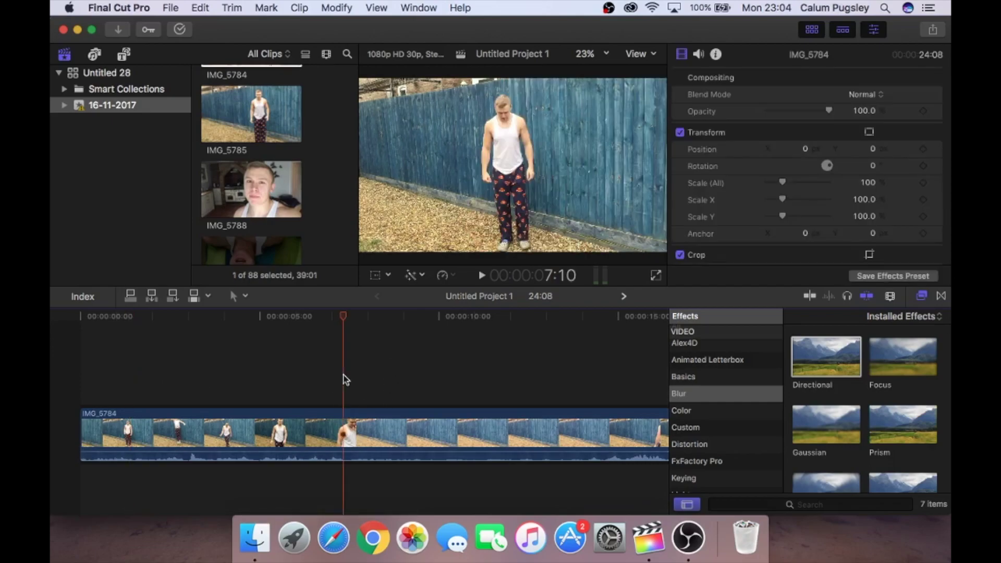
click(130, 375)
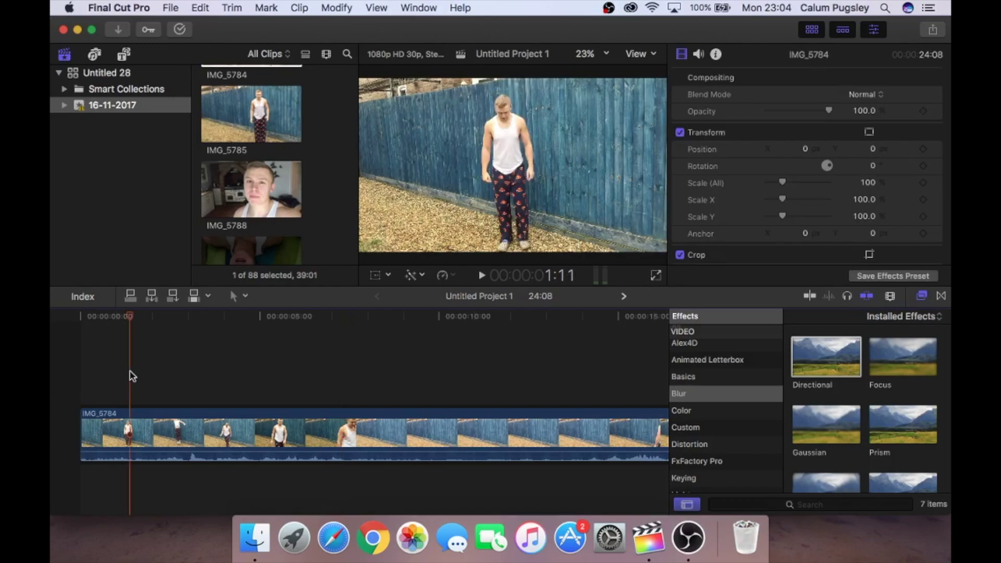
click(115, 375)
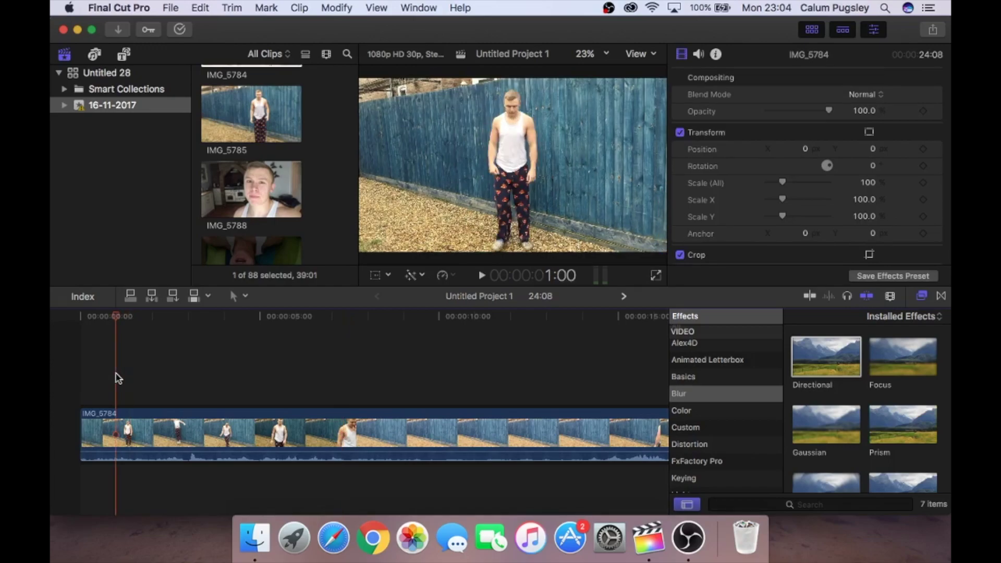
Step: Play IMG_5784 from 1:00 through the jump, then stop playback
key(space)
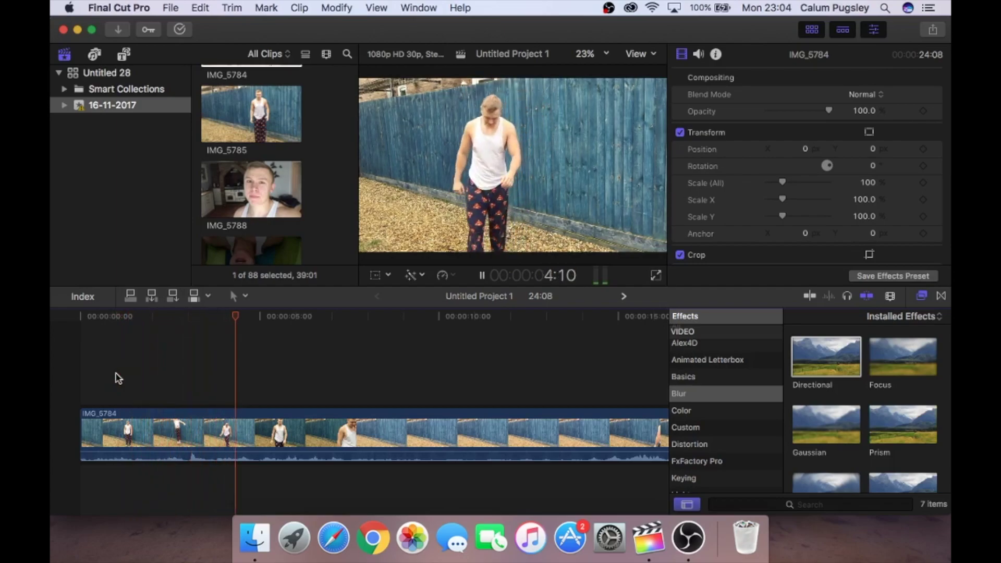
scroll(118, 378, right, 3)
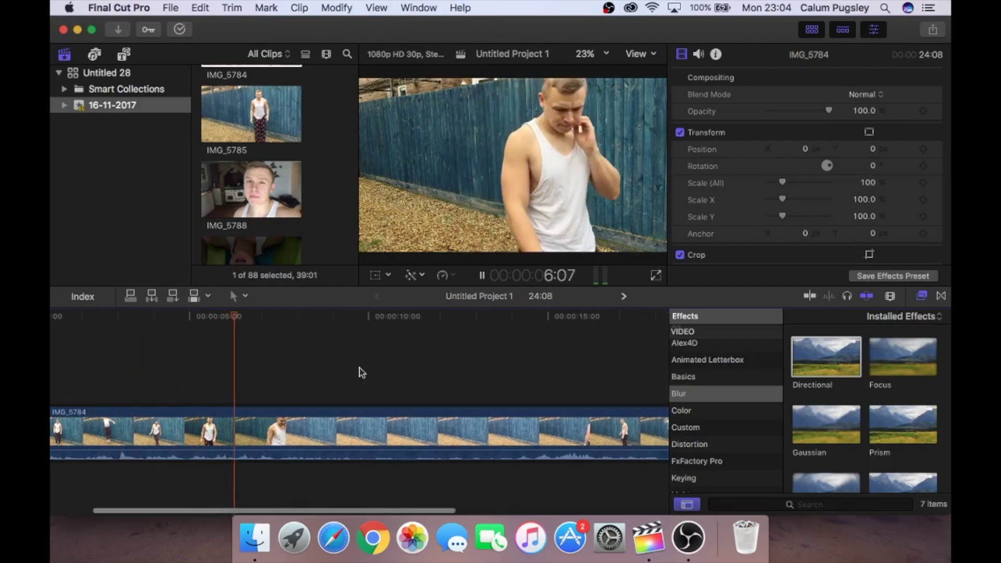
scroll(473, 345, right, 3)
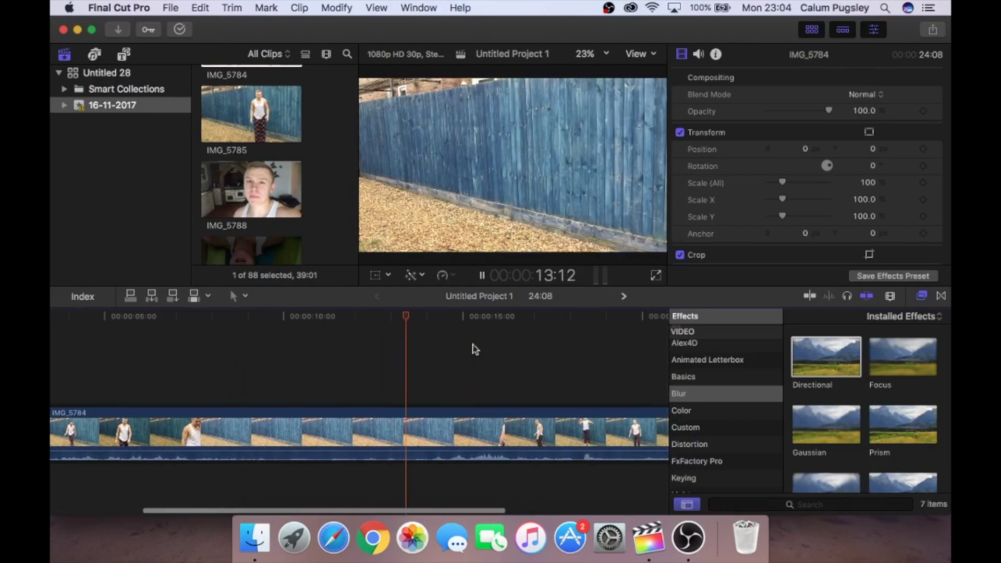
scroll(489, 383, right, 3)
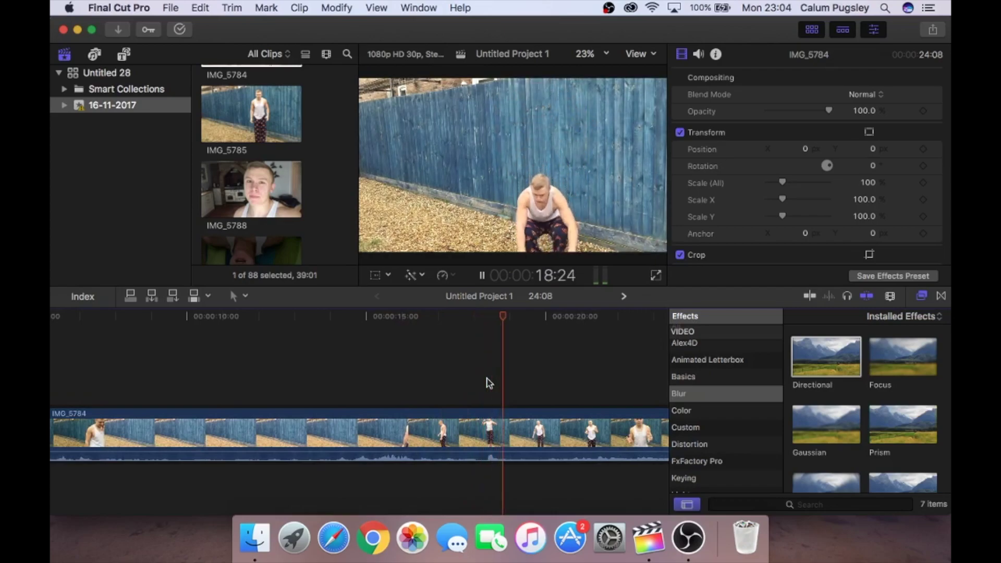
scroll(487, 378, right, 1)
scroll(488, 379, right, 2)
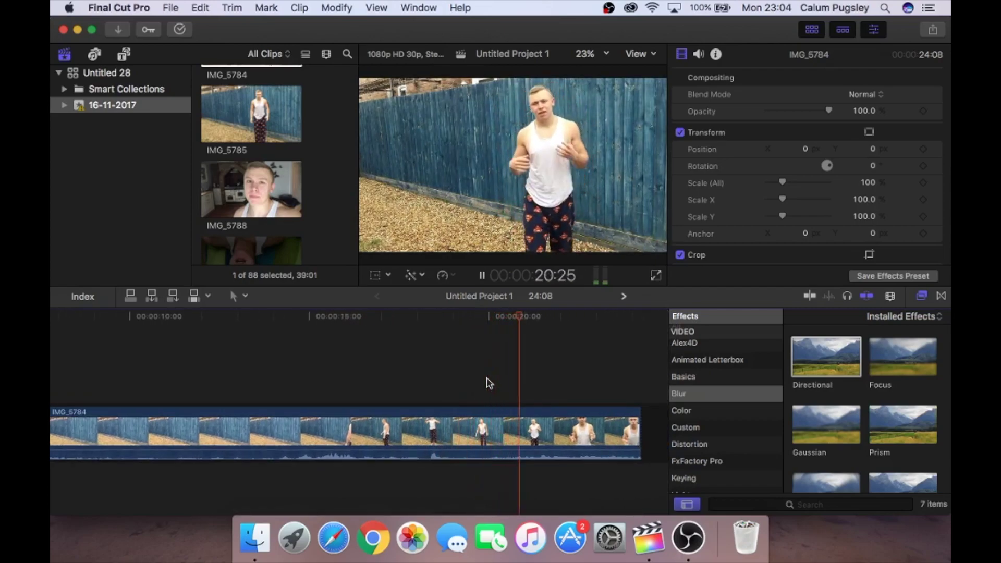
key(space)
scroll(487, 379, left, 10)
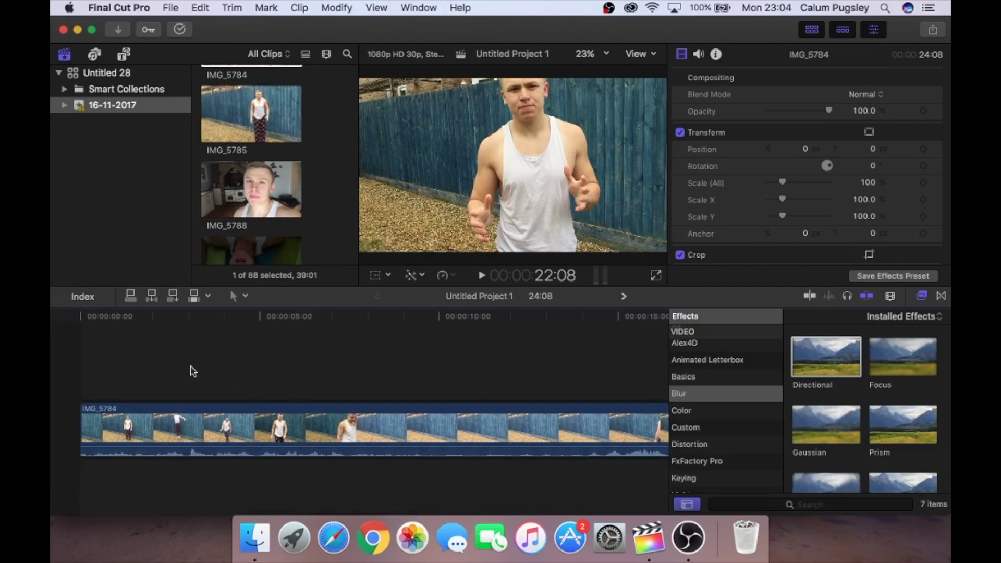
Step: Step to the takeoff frame near 2:21 and blade IMG_5784 into two clips
click(174, 373)
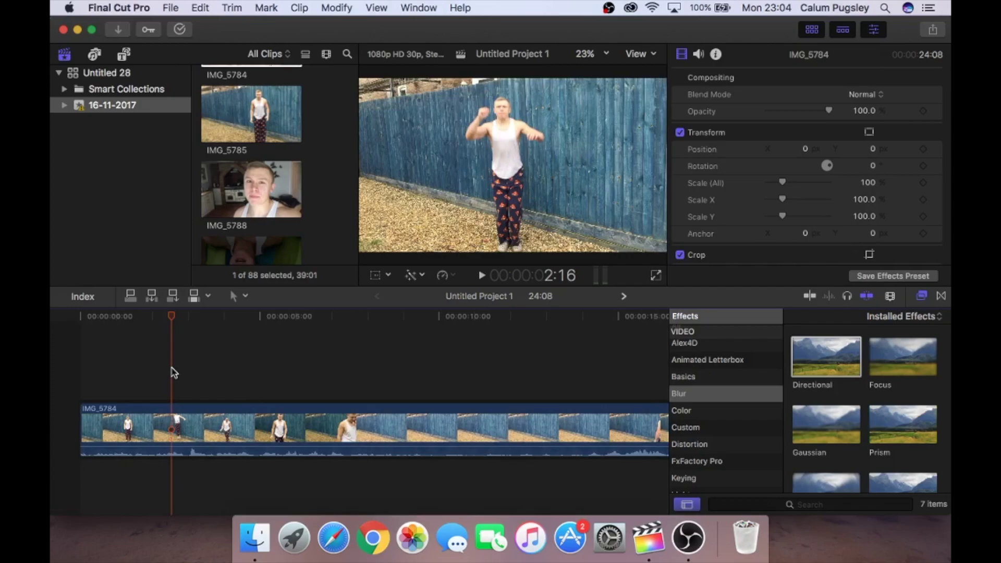
key(Right)
key(Right)
key(Right)
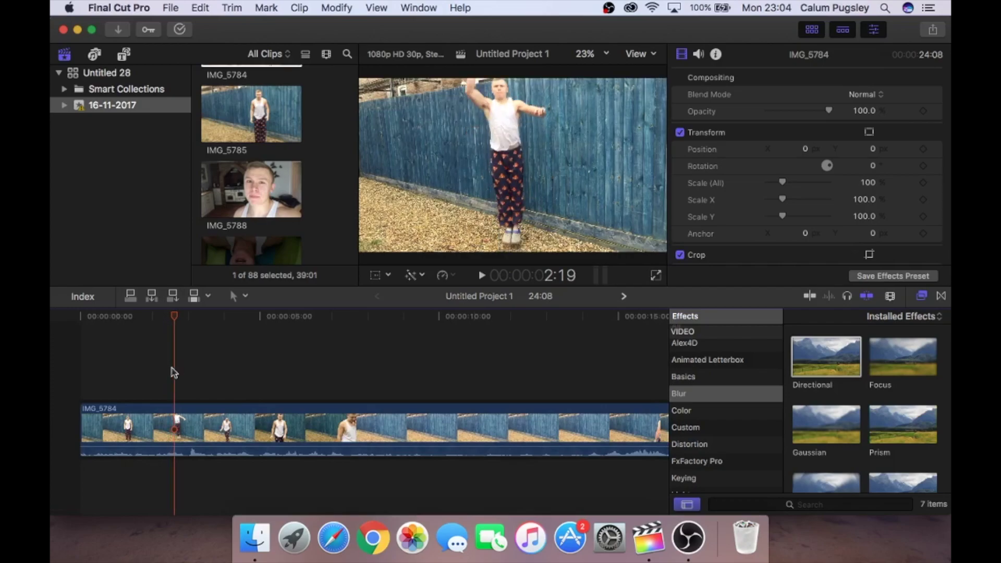
key(Right)
key(Right)
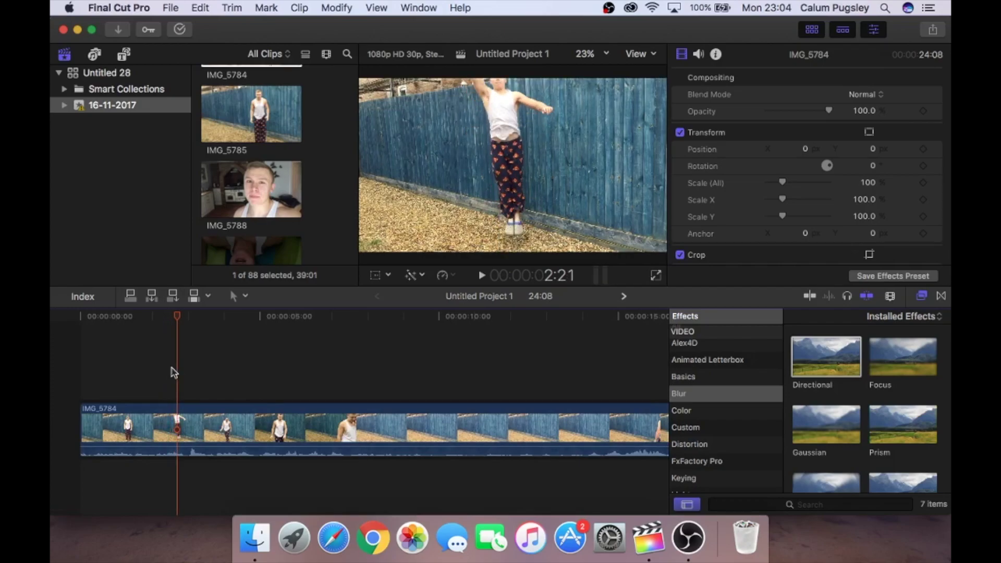
key(Right)
key(Left)
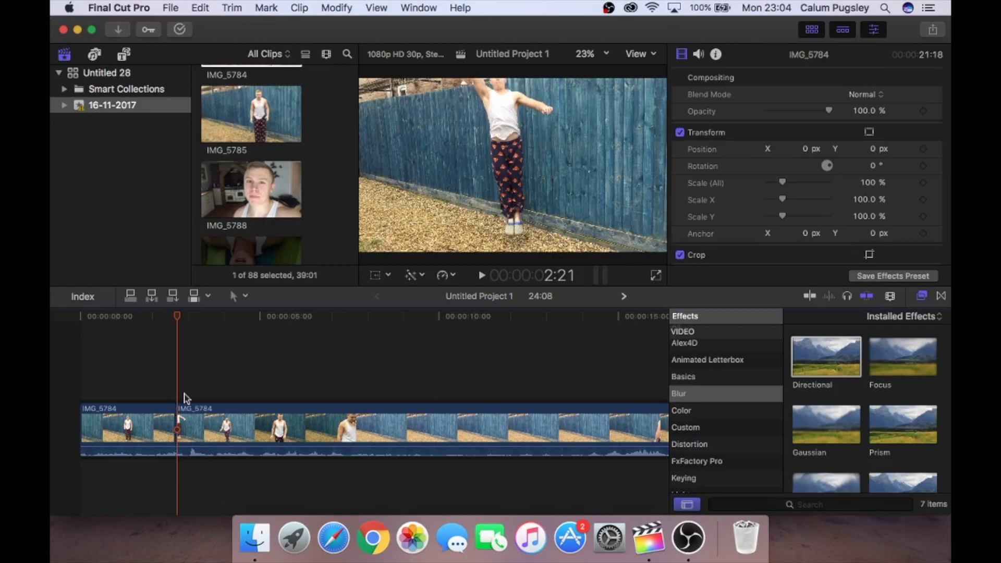
key(cmd+b)
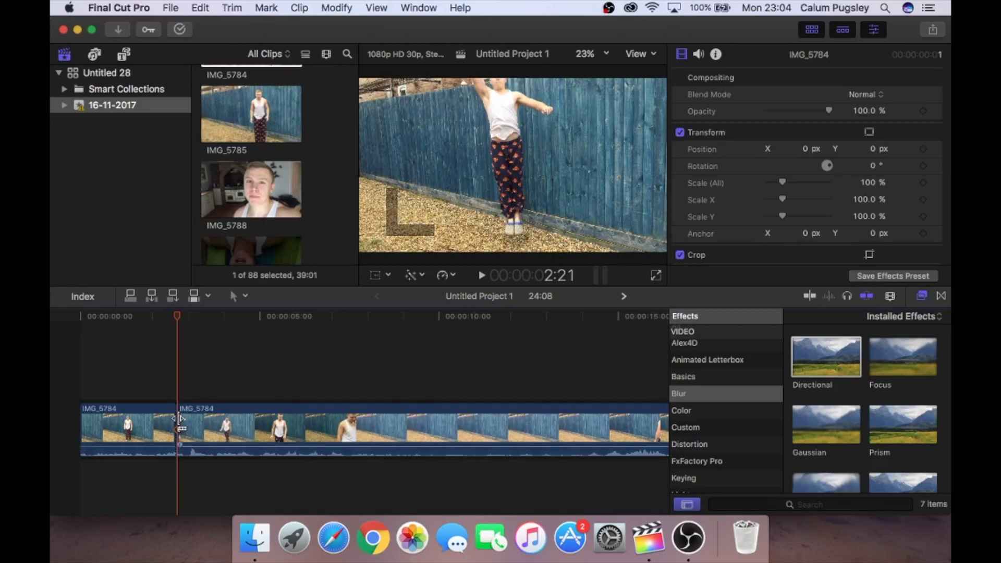
Step: Trim the join slightly earlier so the project runs 18:24, then zoom in around the cut
click(180, 419)
drag(175, 396, 165, 368)
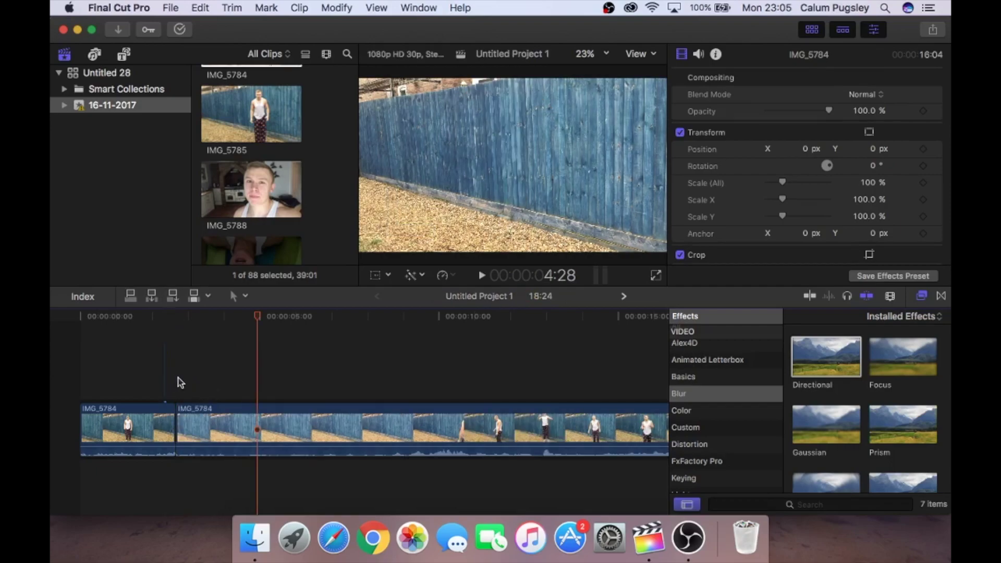
click(181, 383)
click(284, 391)
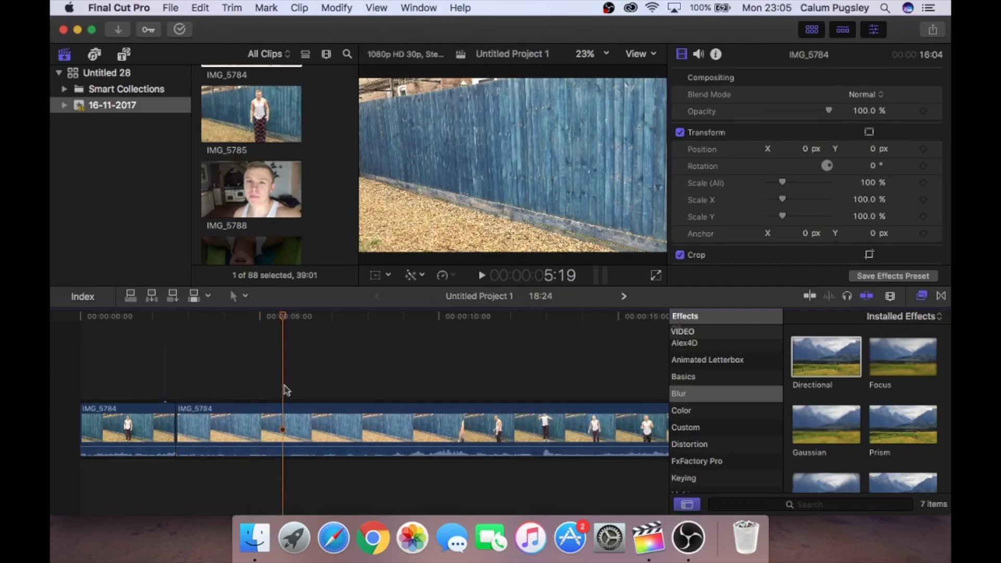
click(446, 380)
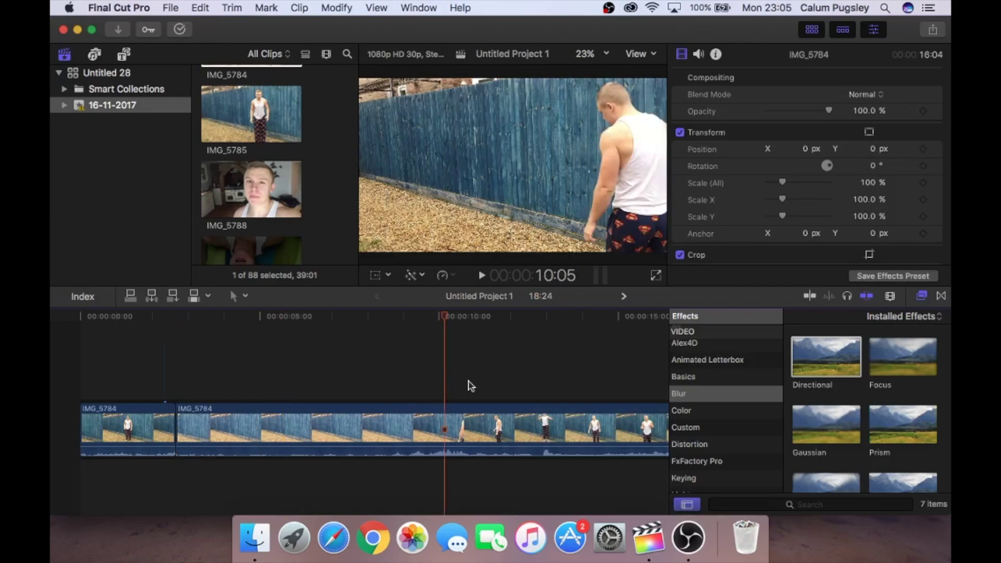
click(471, 382)
click(514, 383)
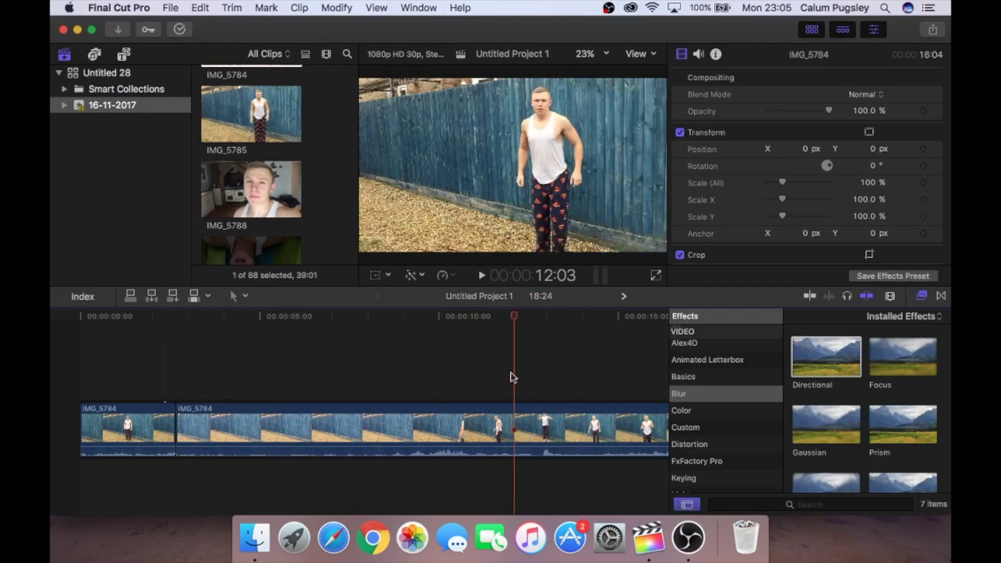
key(super+equal)
key(super+equal)
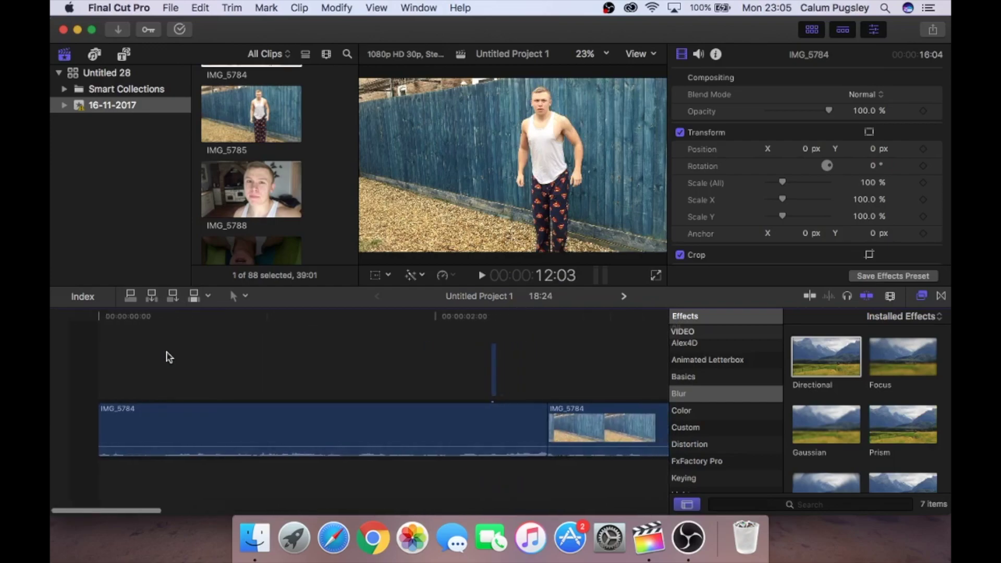
Step: Slide the thin connected clip slightly later and apply Draw Mask to it
click(476, 359)
drag(476, 365, 526, 365)
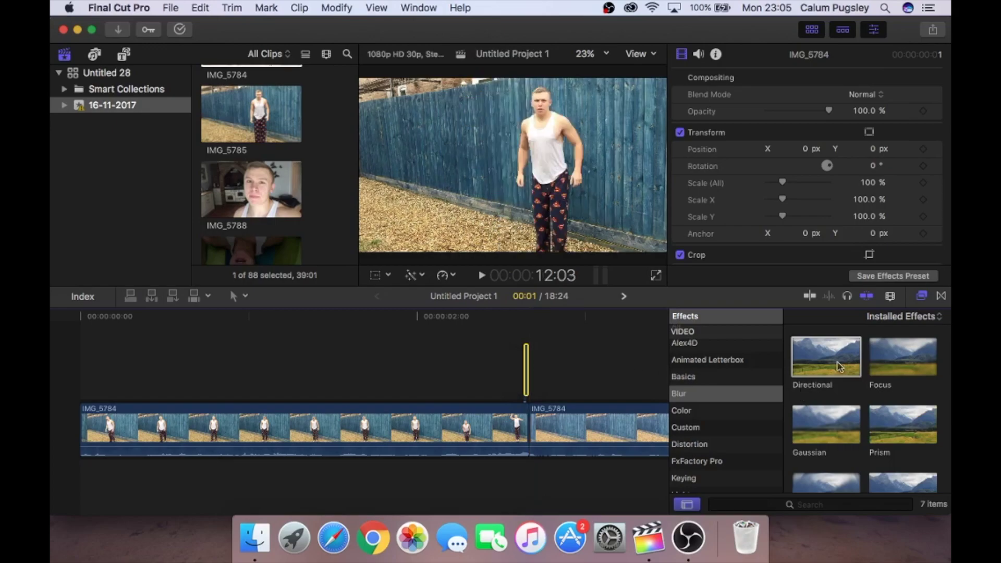
scroll(727, 426, down, 5)
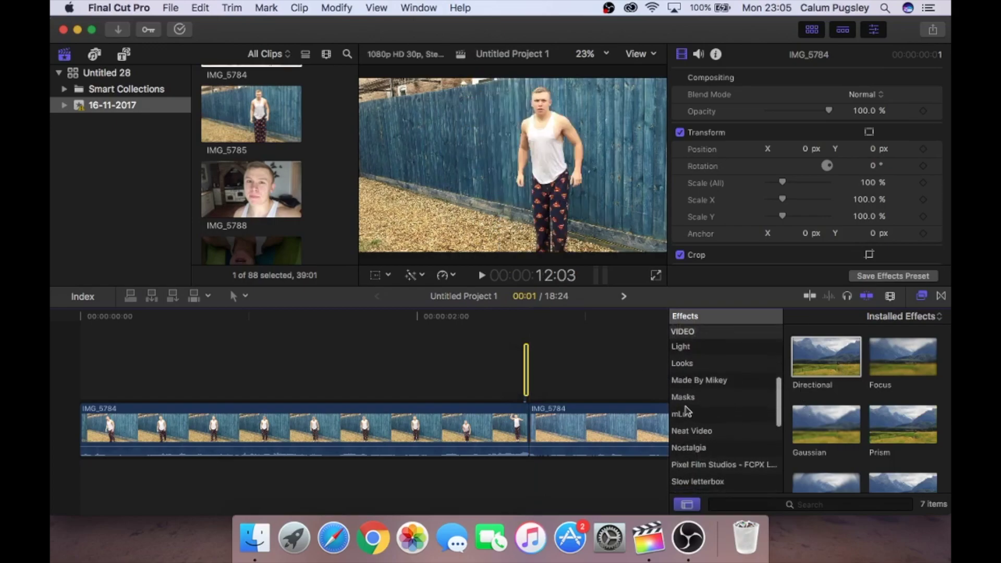
click(690, 401)
mouse_move(842, 355)
mouse_down()
mouse_move(676, 393)
mouse_move(523, 351)
mouse_move(525, 362)
mouse_up()
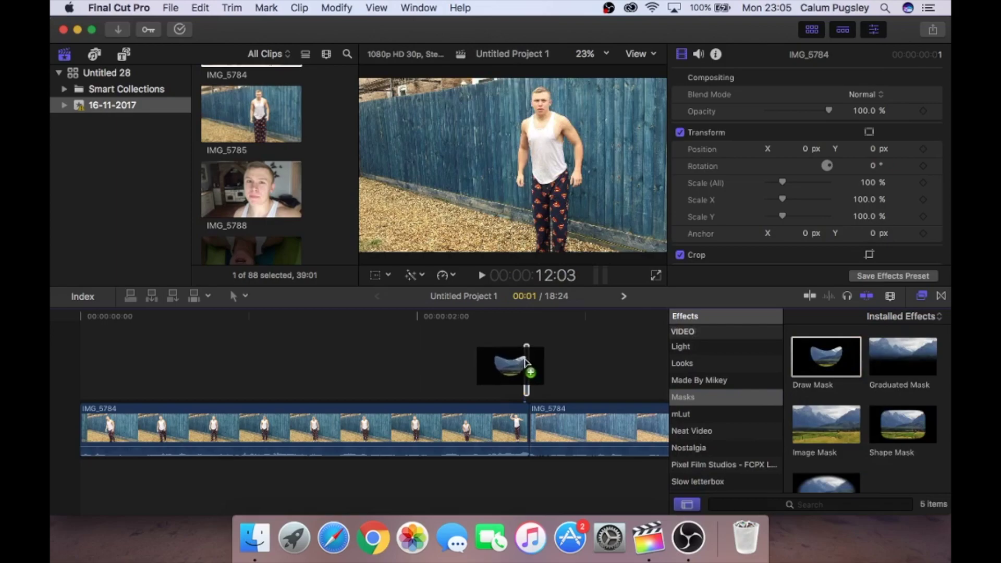
drag(527, 363, 526, 366)
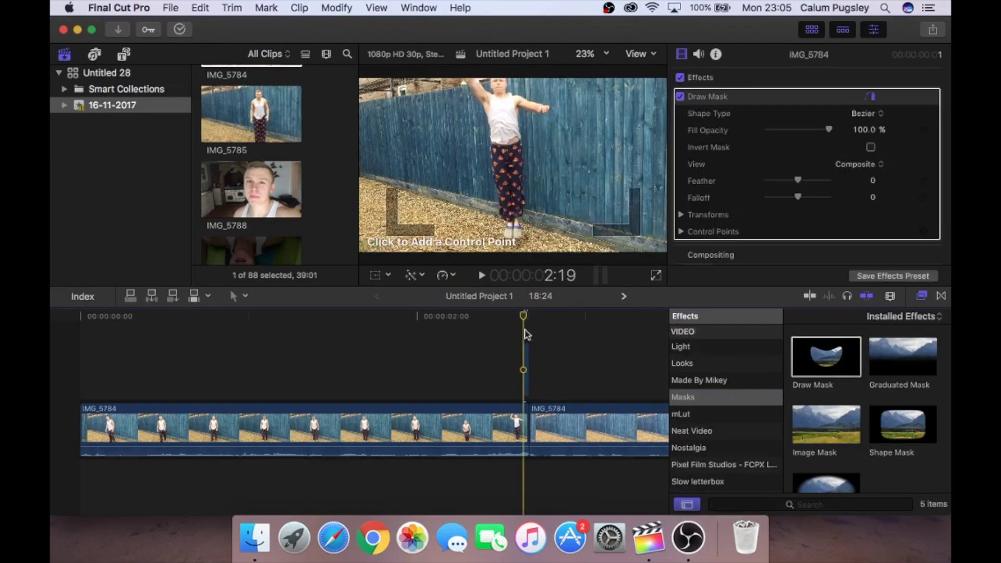
Step: Place mask points up the man's leg, hip and torso to outline his figure
click(504, 238)
click(505, 225)
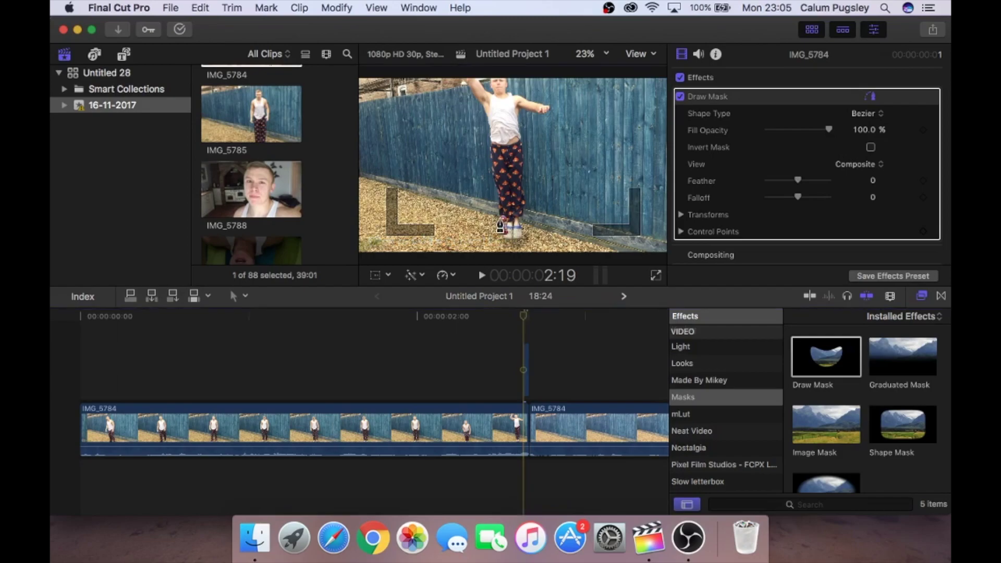
click(503, 218)
click(499, 208)
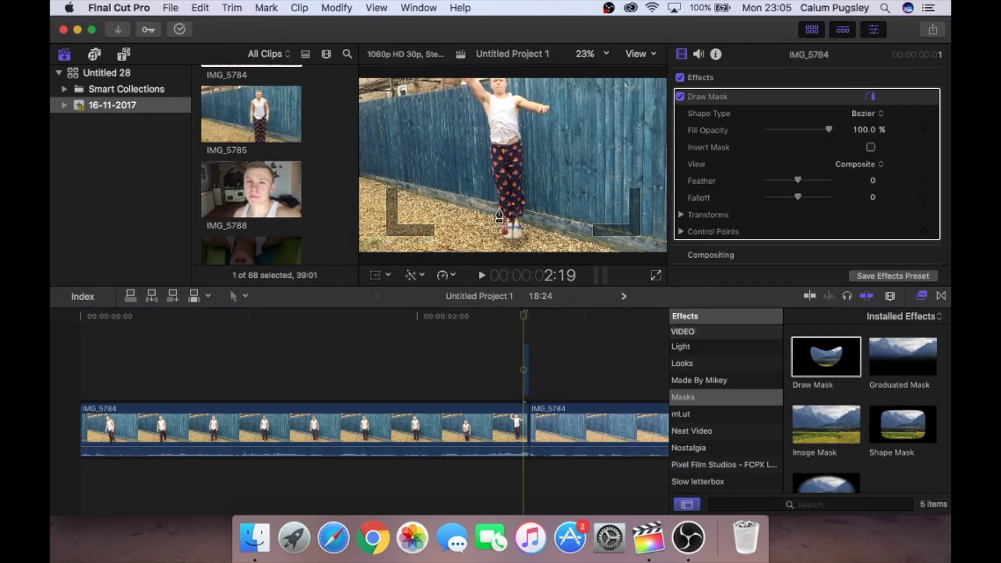
click(492, 174)
click(490, 144)
click(489, 130)
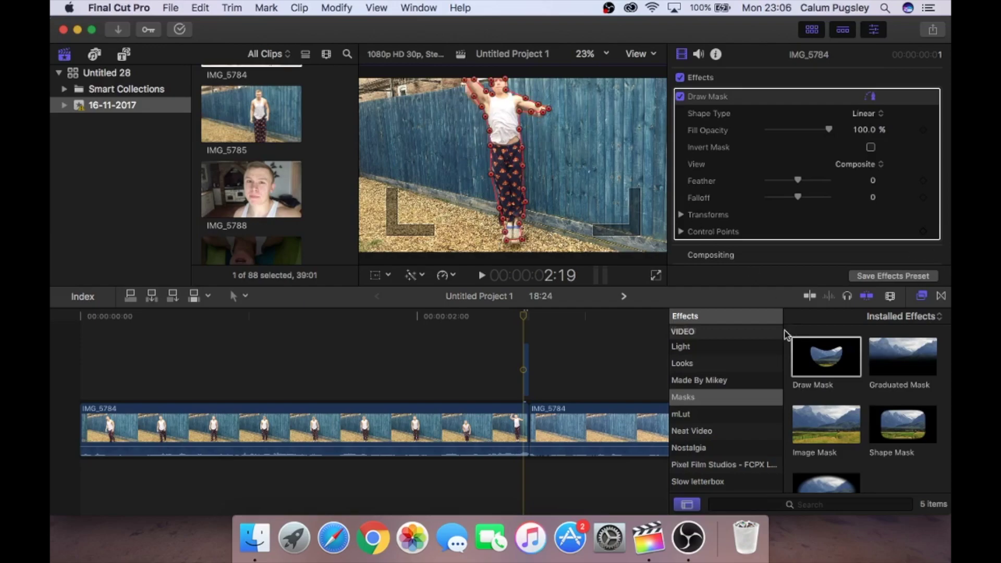
Step: Apply Directional blur to the masked copy at 2:19 and raise Amount for a strong vertical streak
scroll(728, 439, down, 4)
scroll(729, 441, up, 5)
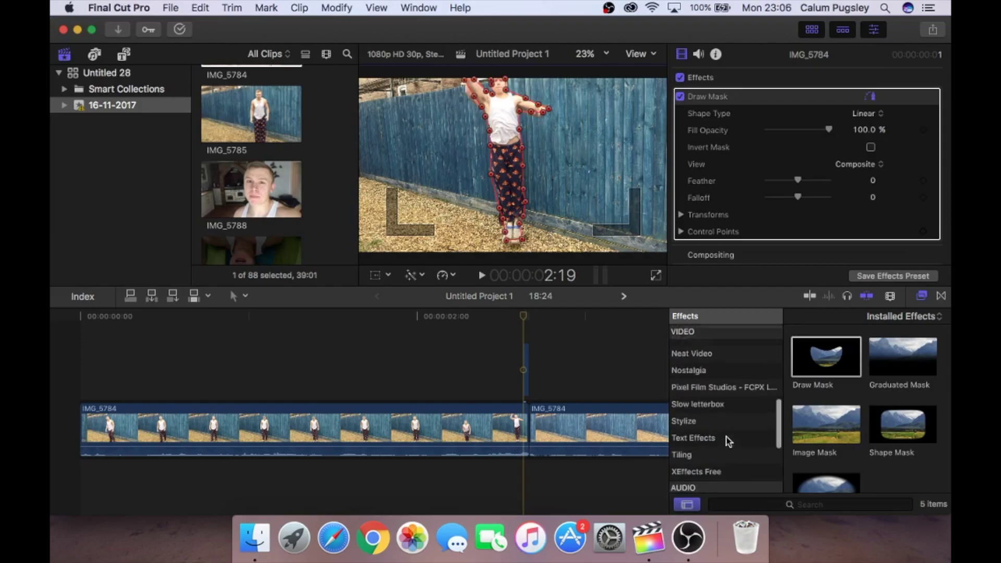
scroll(728, 439, up, 3)
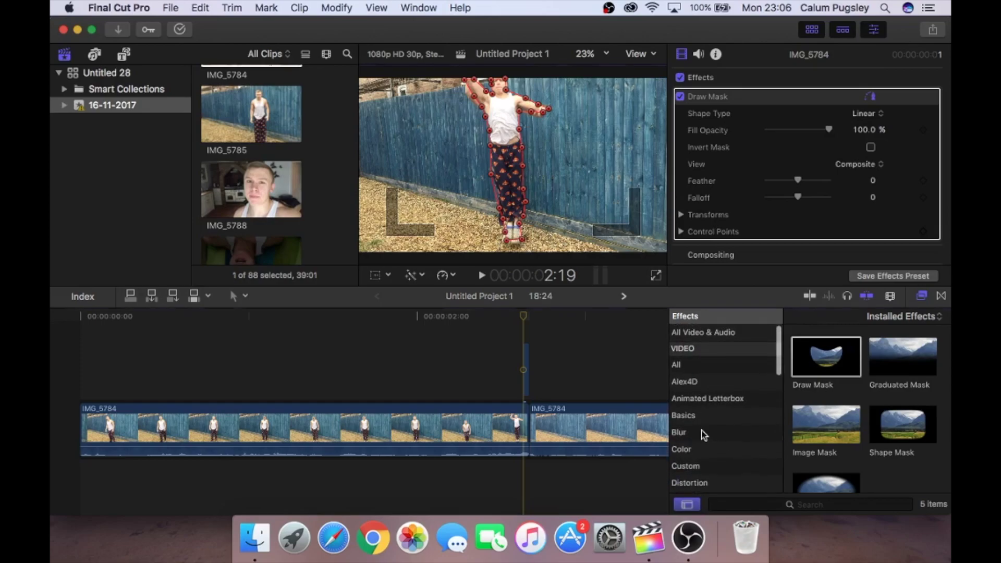
click(704, 433)
drag(855, 366, 524, 371)
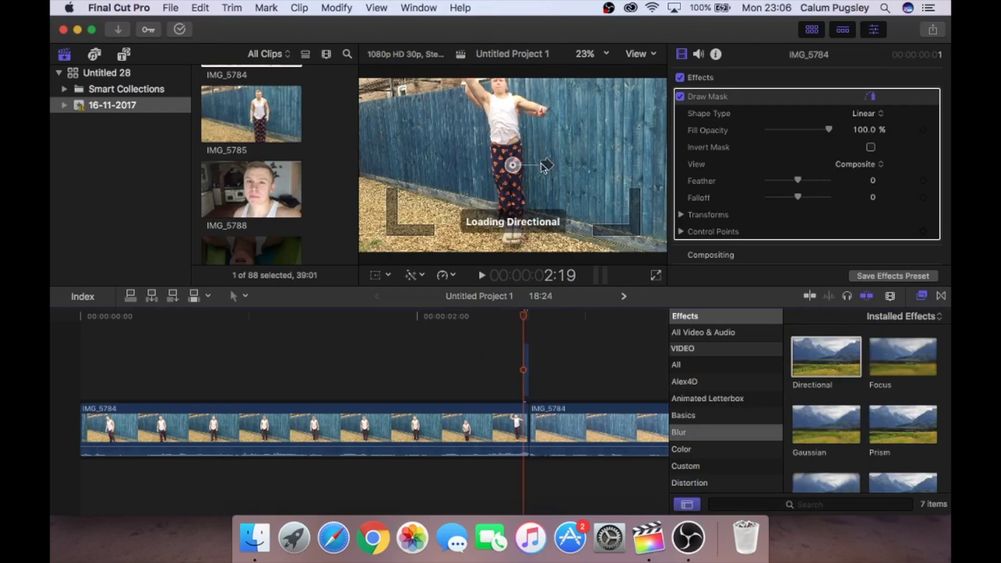
drag(501, 50, 494, 5)
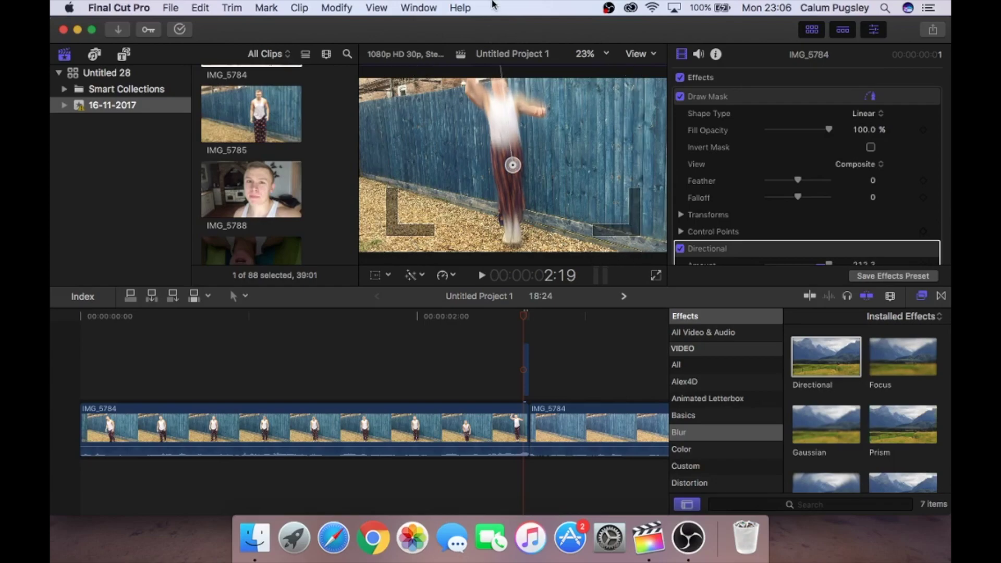
click(526, 385)
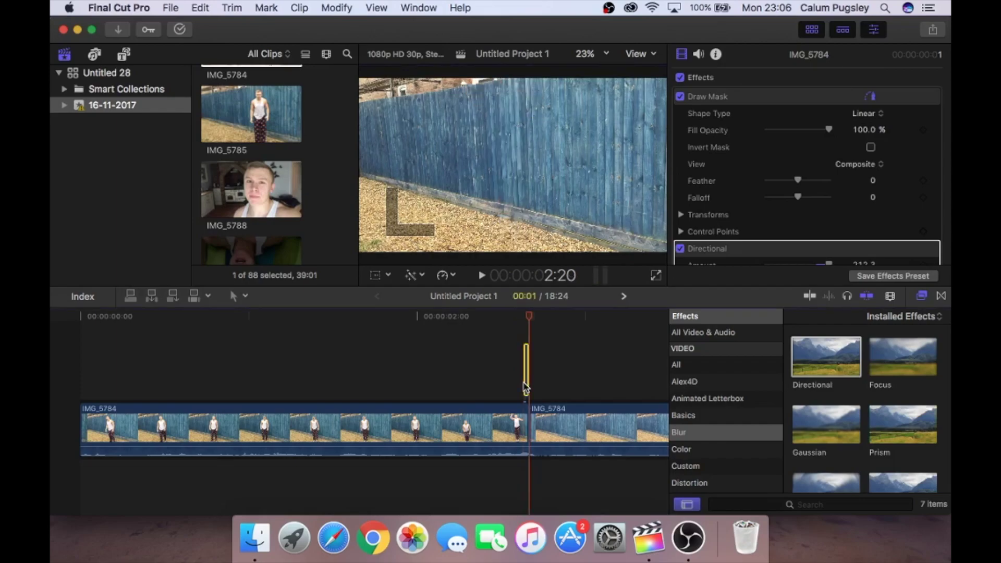
key(Left)
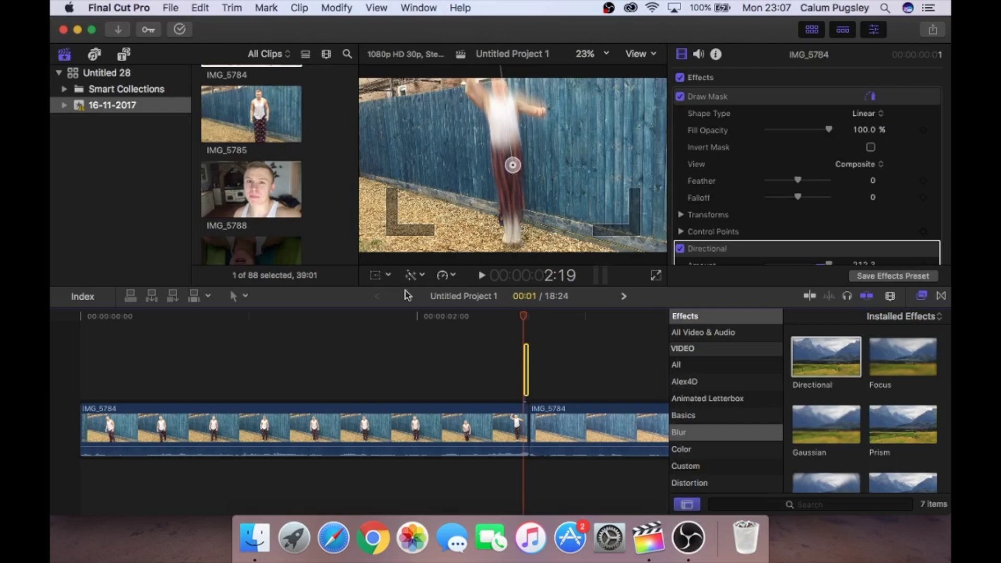
Step: Paste another blurred copy above the storyline and lengthen it by several frames
key(alt+v)
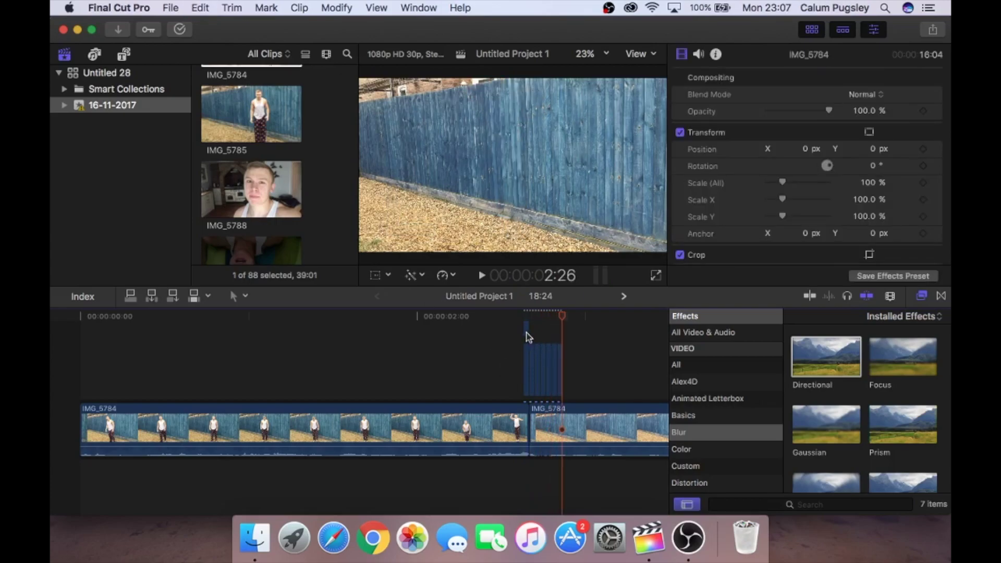
drag(527, 333, 573, 379)
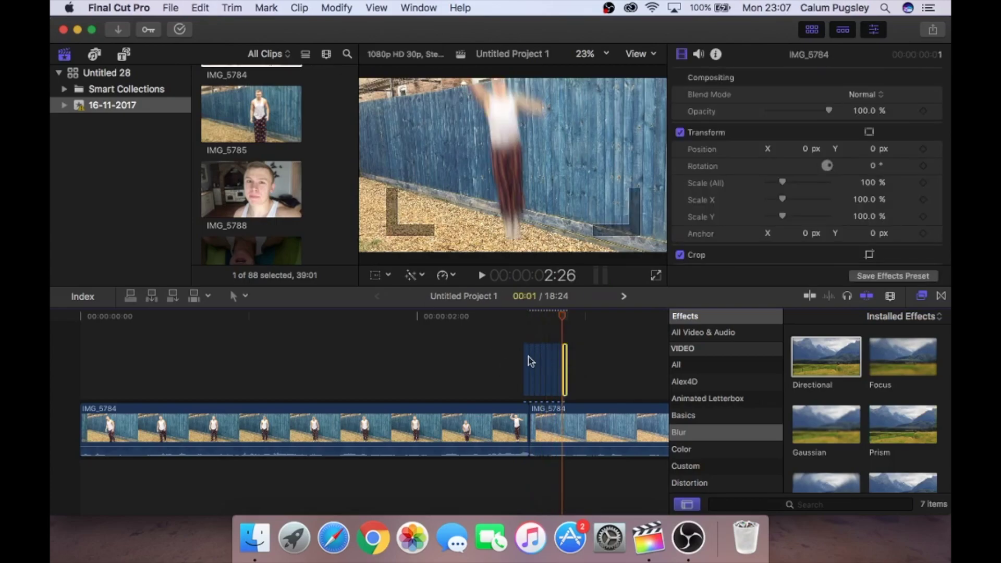
click(523, 357)
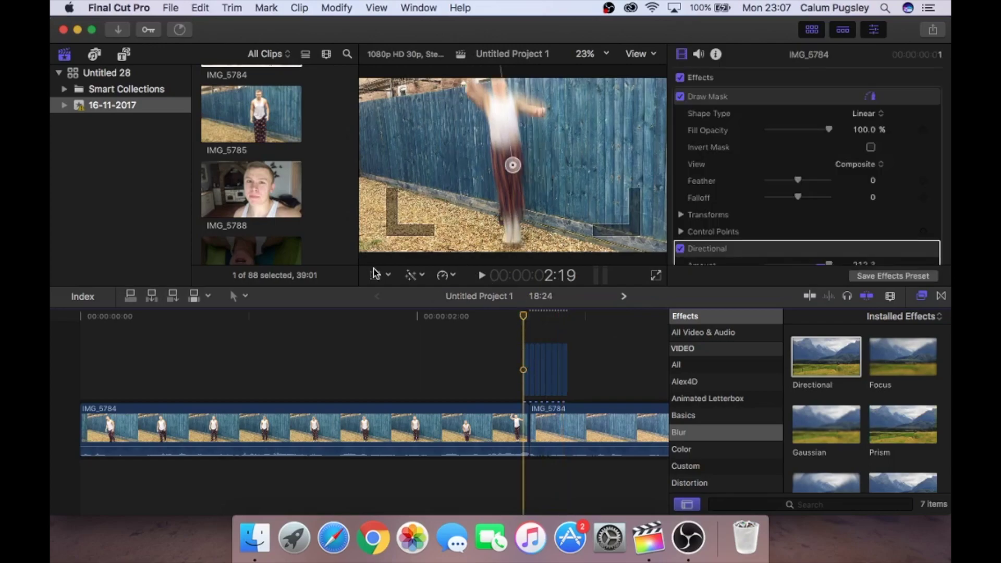
Step: Raise the blurred figure higher in each successive frame, roughly Y 239 to 413 px
drag(512, 191, 512, 180)
key(Right)
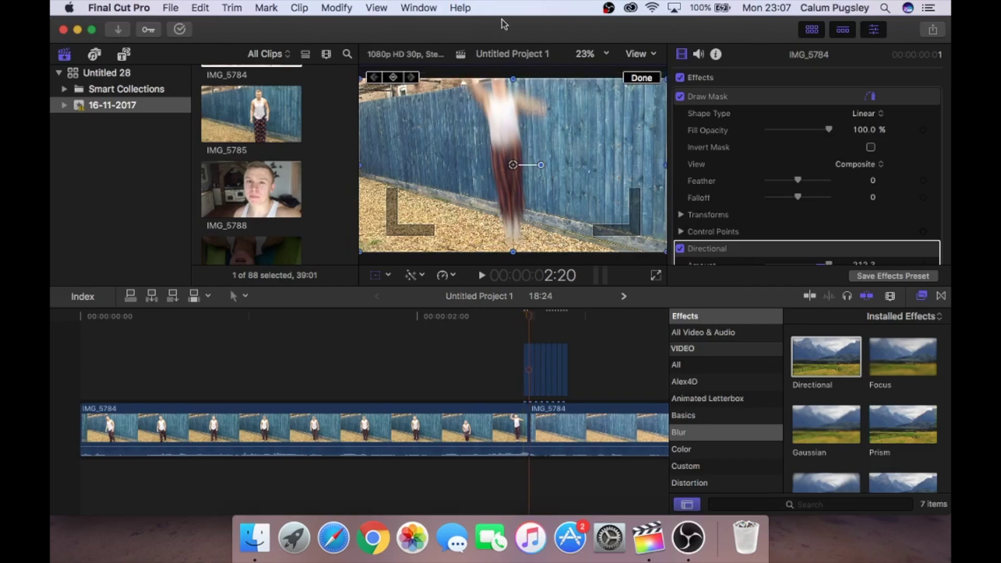
drag(517, 195, 512, 123)
key(Right)
key(Right)
key(Right)
key(Right)
key(Right)
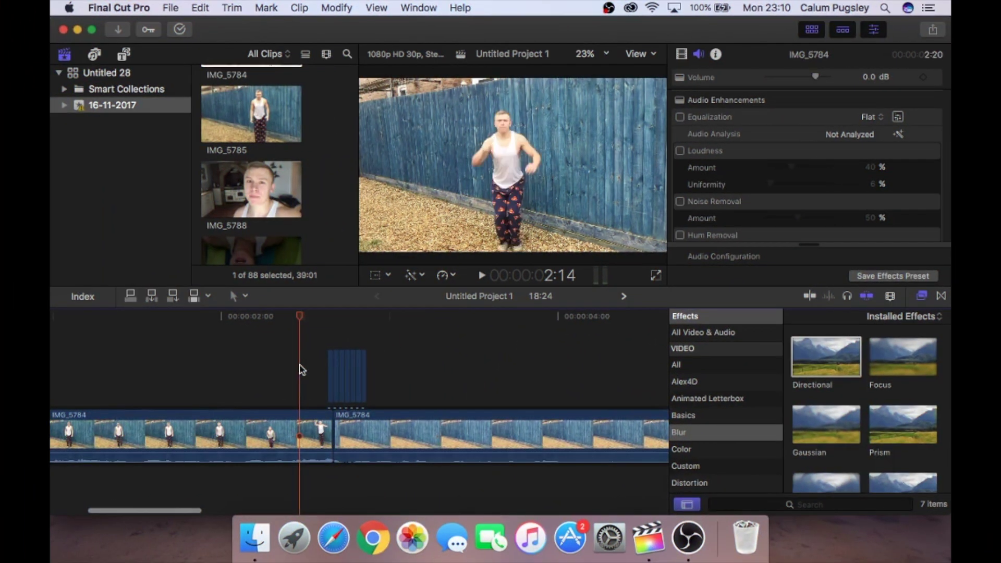
Step: Review the edit, then split the main clip and delete the footage after the cut
key(space)
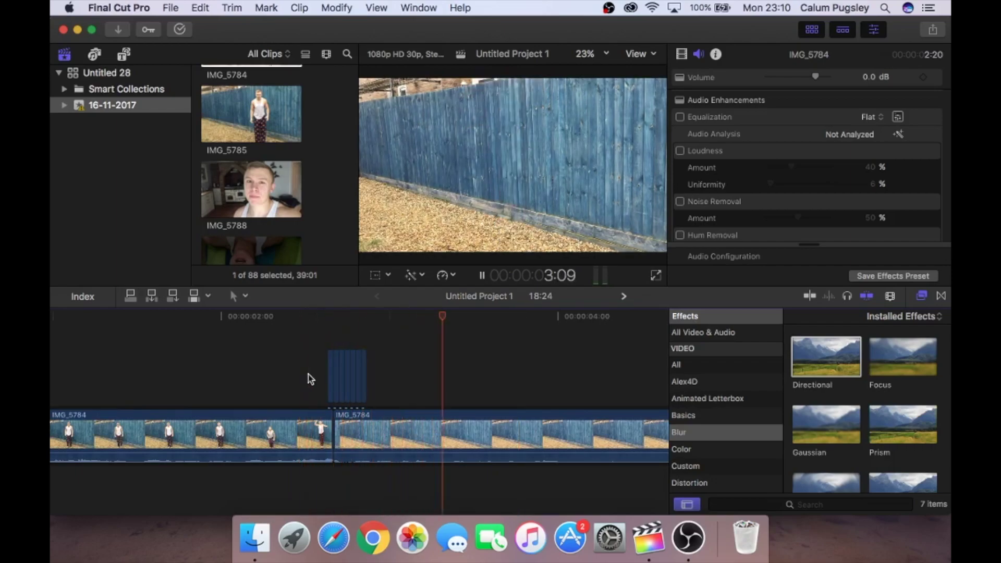
key(space)
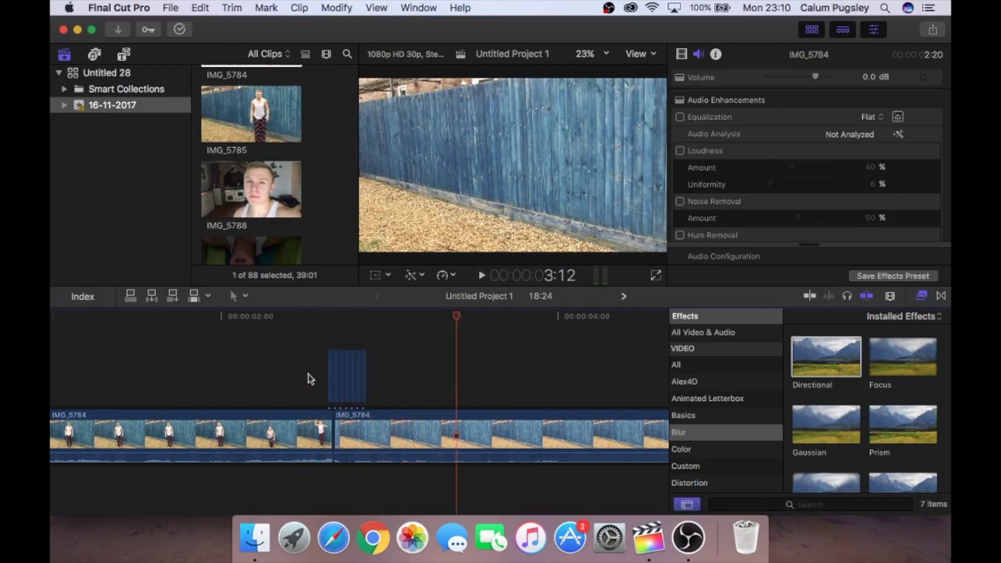
scroll(308, 374, right, 15)
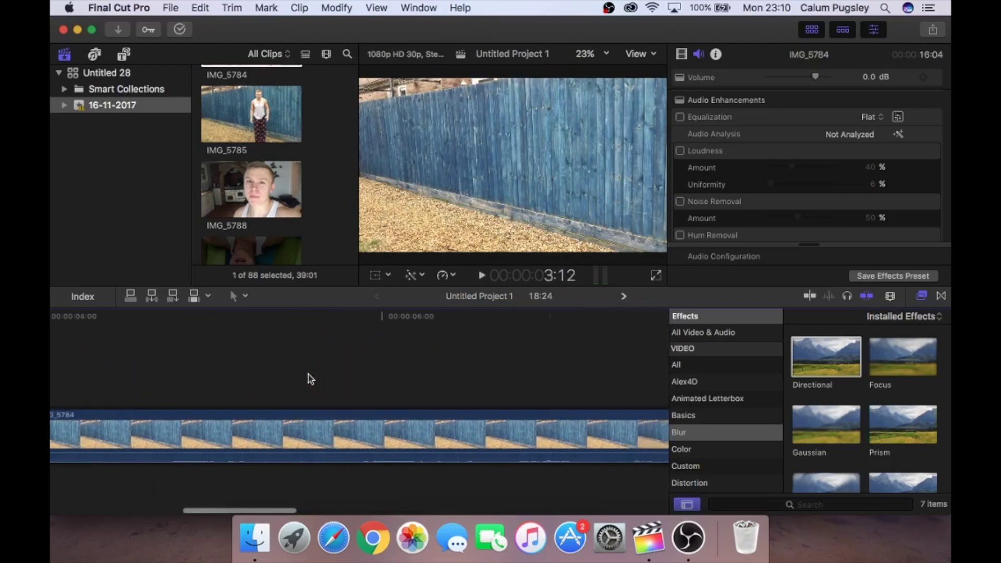
scroll(310, 379, right, 10)
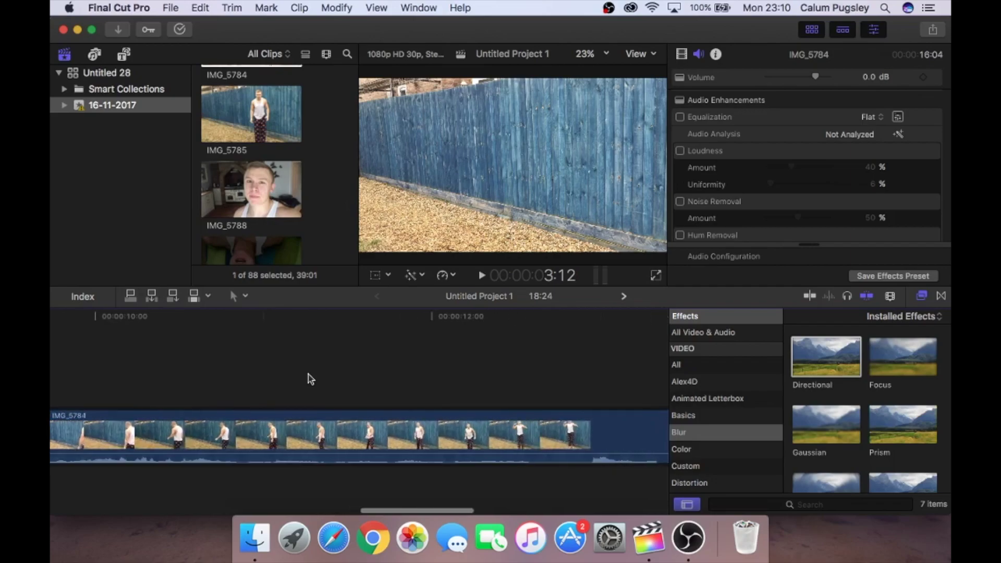
scroll(318, 387, left, 20)
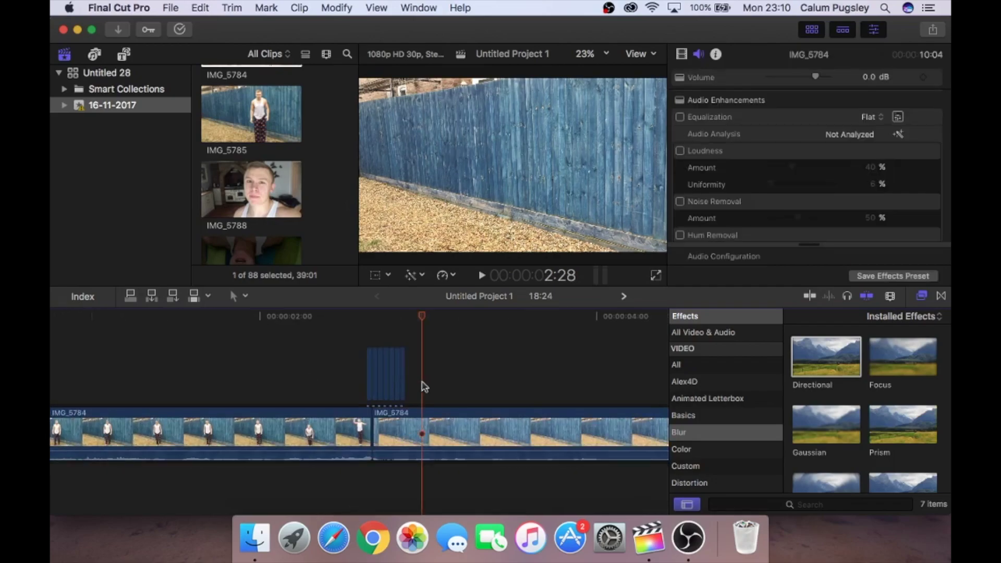
key(super+b)
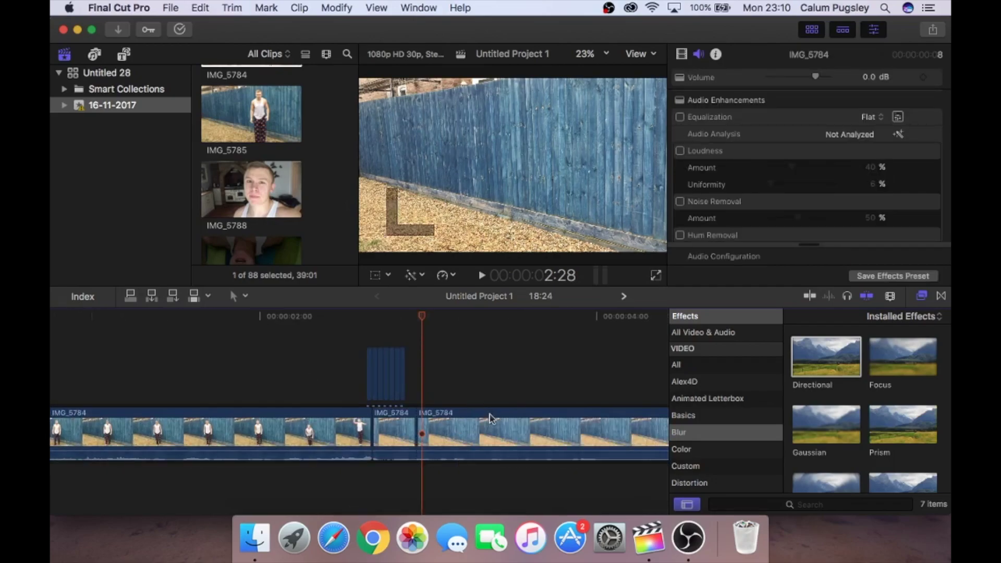
click(490, 418)
key(Delete)
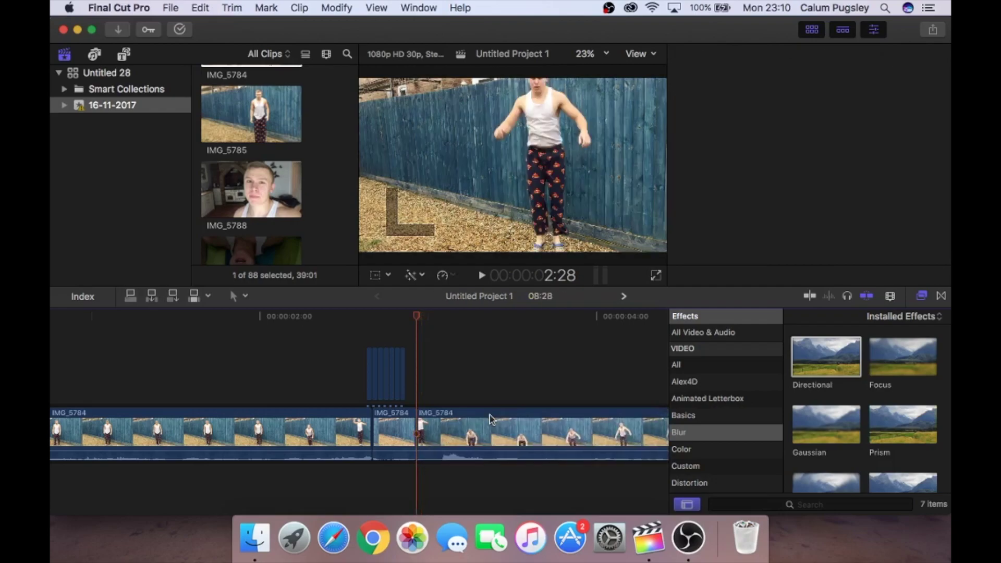
Step: Blade off a one-frame piece of the main clip and lift it above the storyline
click(490, 419)
scroll(490, 419, right, 3)
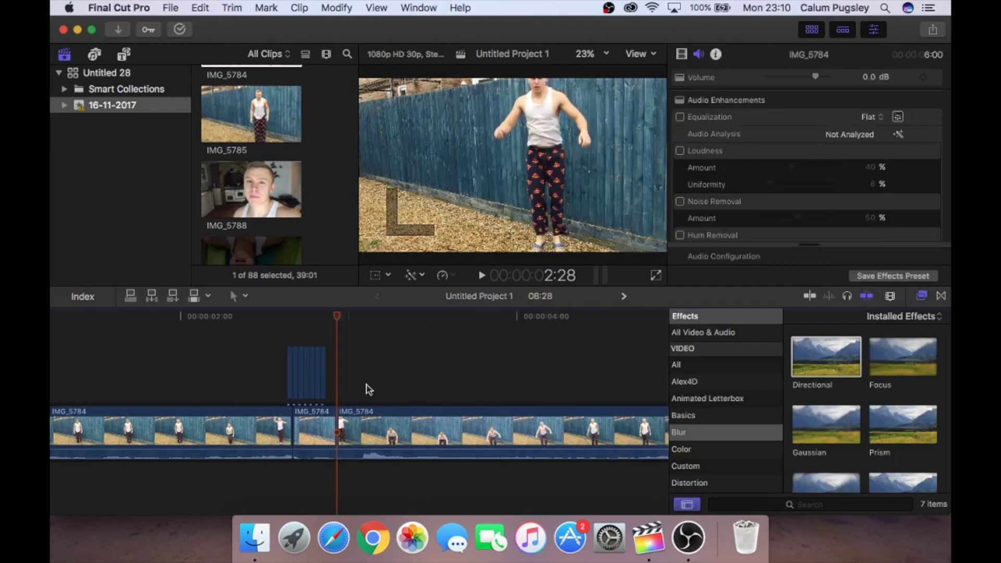
key(Right)
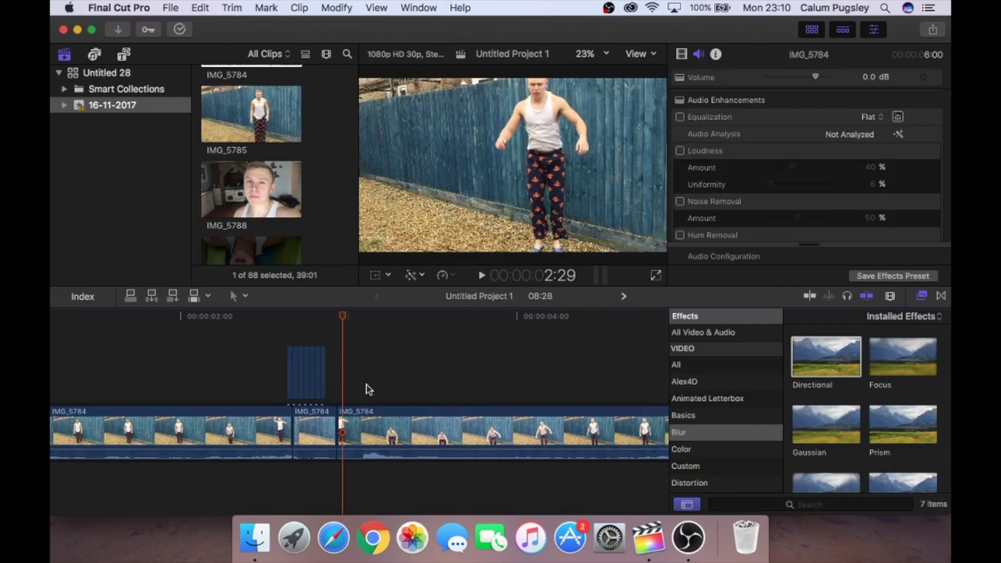
key(super+b)
click(340, 422)
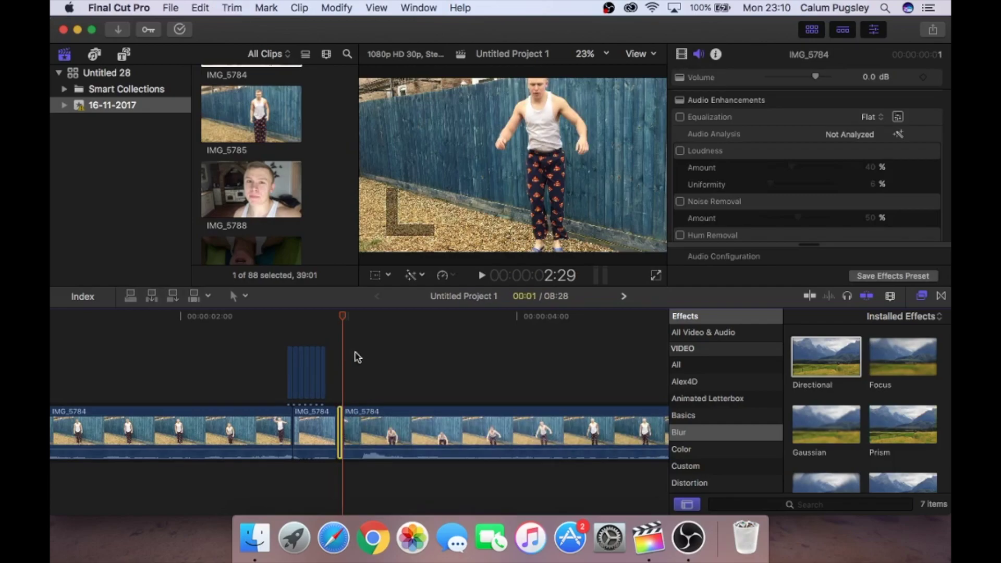
drag(361, 357, 397, 384)
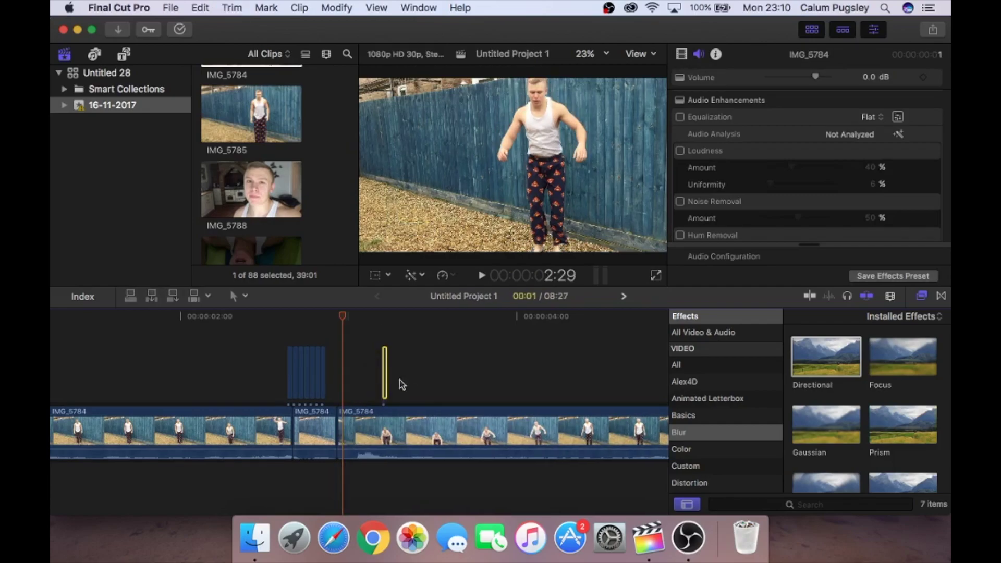
click(433, 399)
Step: Delete the main-clip section after the copy and slide the one-frame copy to 2:28
key(space)
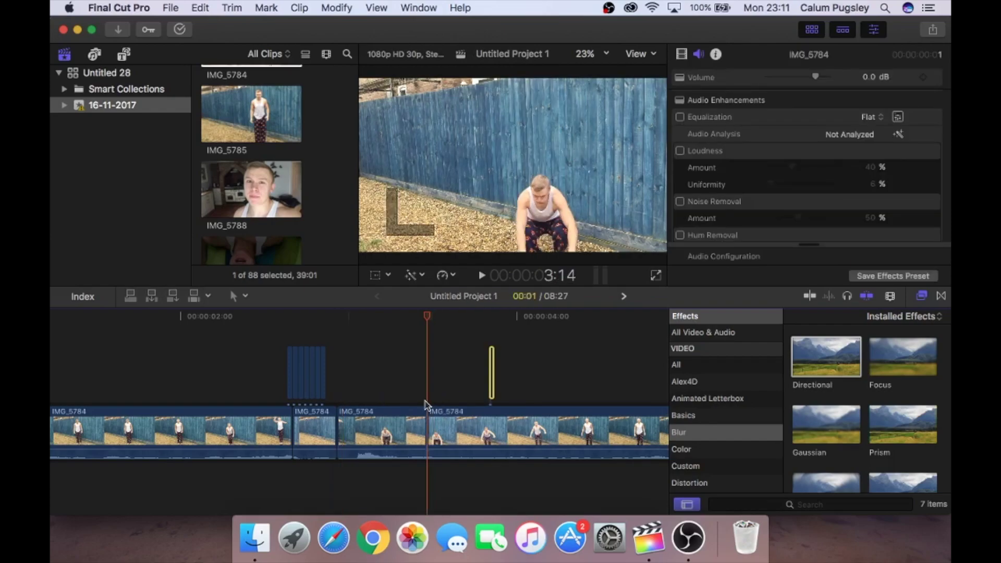
click(421, 411)
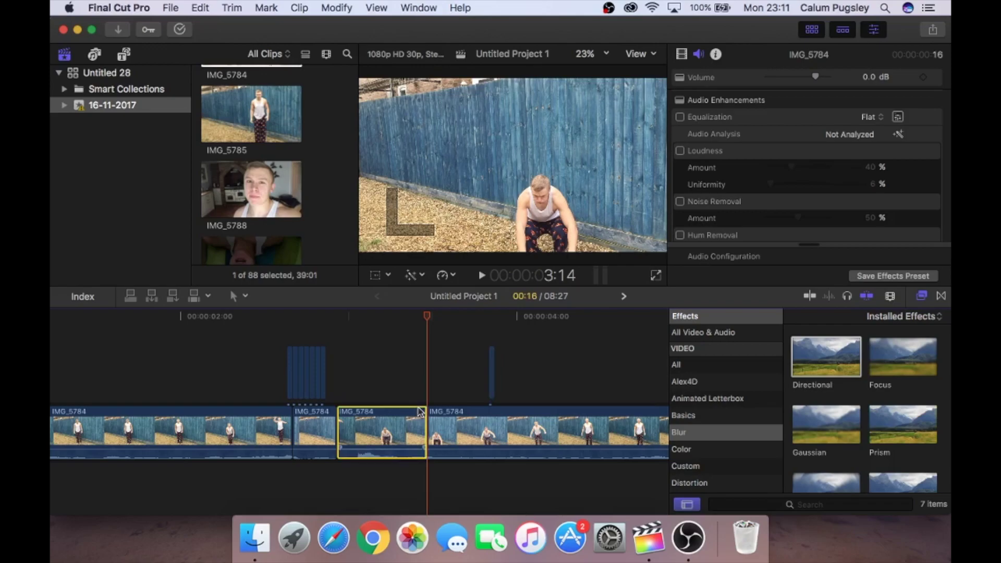
key(Delete)
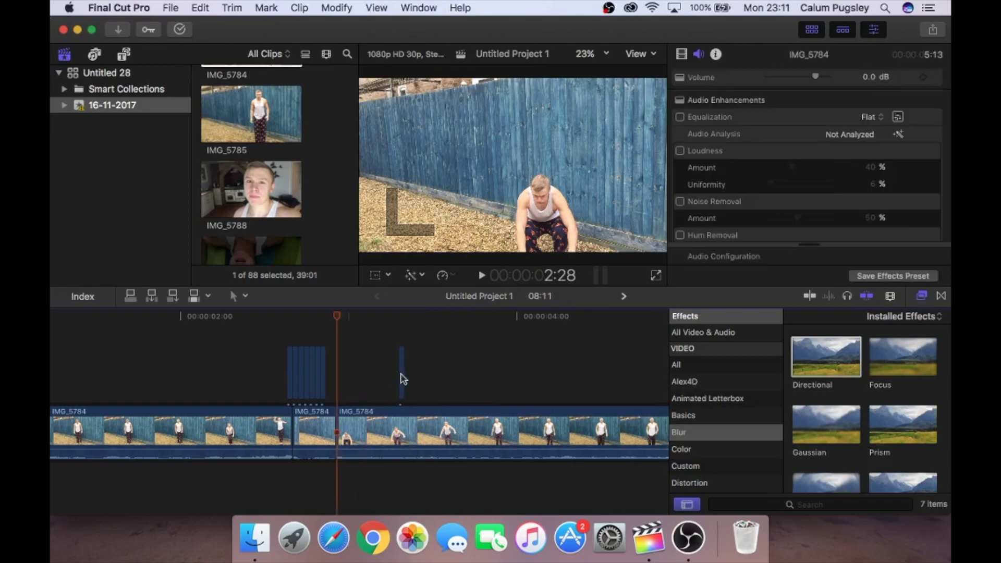
click(402, 373)
drag(389, 378, 350, 371)
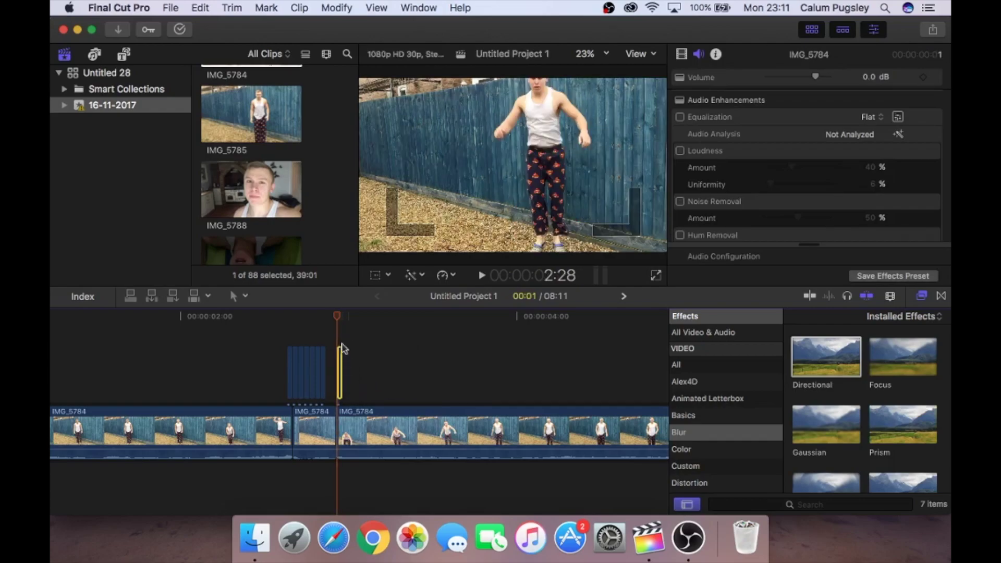
Step: Apply the Draw Mask effect to the one-frame connected copy
scroll(716, 454, down, 6)
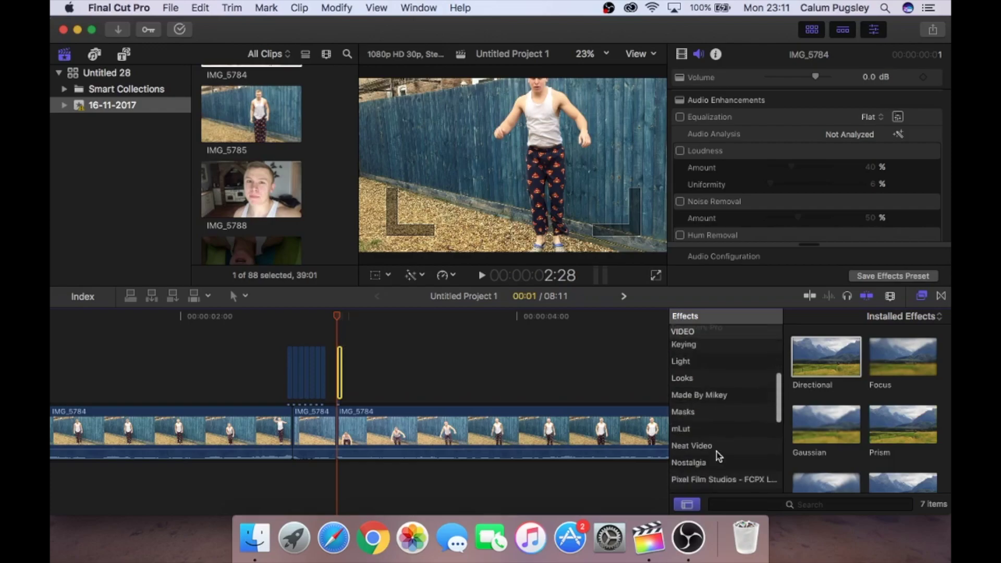
scroll(717, 452, up, 4)
click(685, 405)
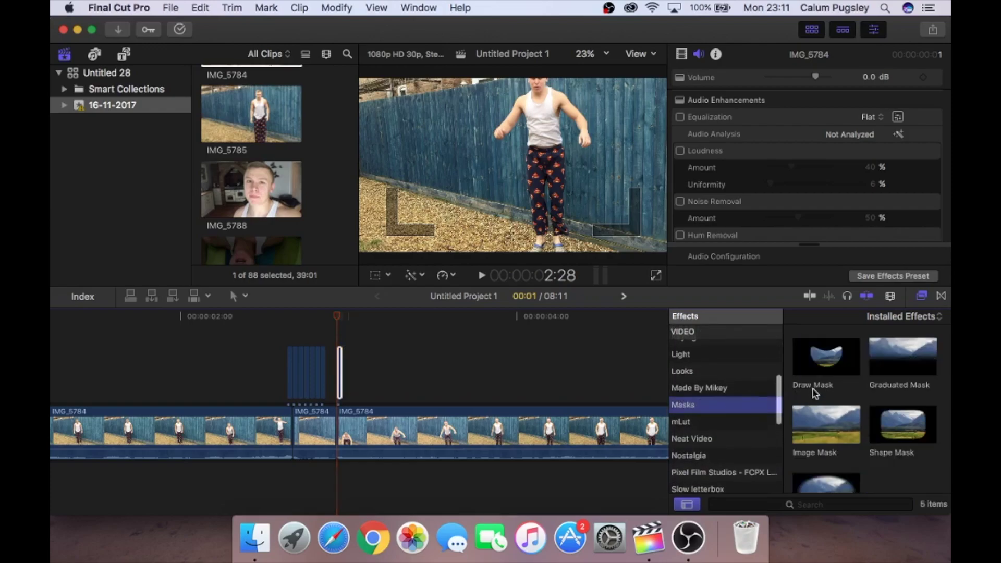
drag(817, 376, 340, 384)
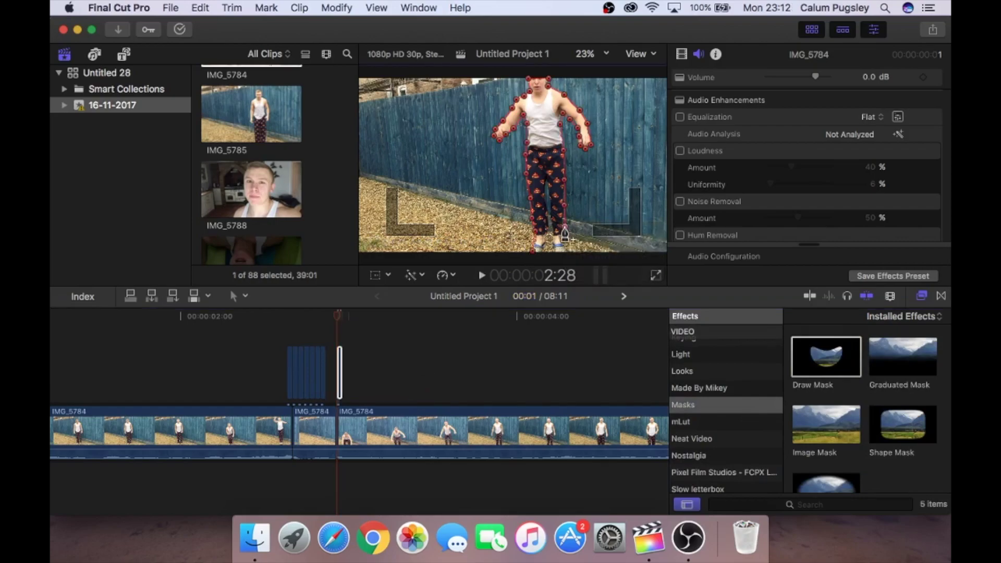
Step: Add mask points around the figure's foot and leg, then shift the masked copy down
click(568, 236)
click(565, 252)
click(554, 242)
drag(545, 187, 534, 253)
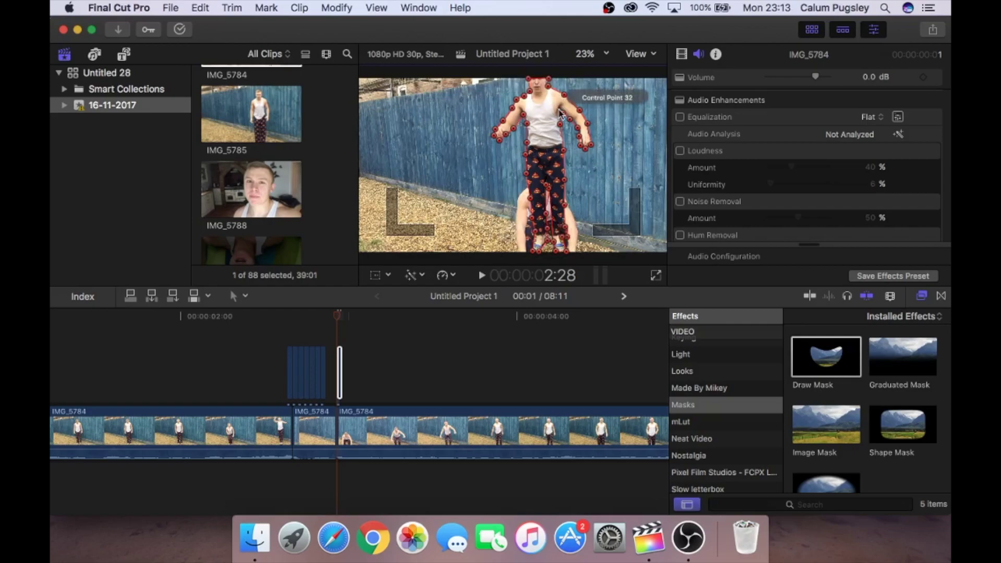
Step: Apply a Directional blur to the masked copy and rotate it to run vertically
scroll(735, 414, up, 5)
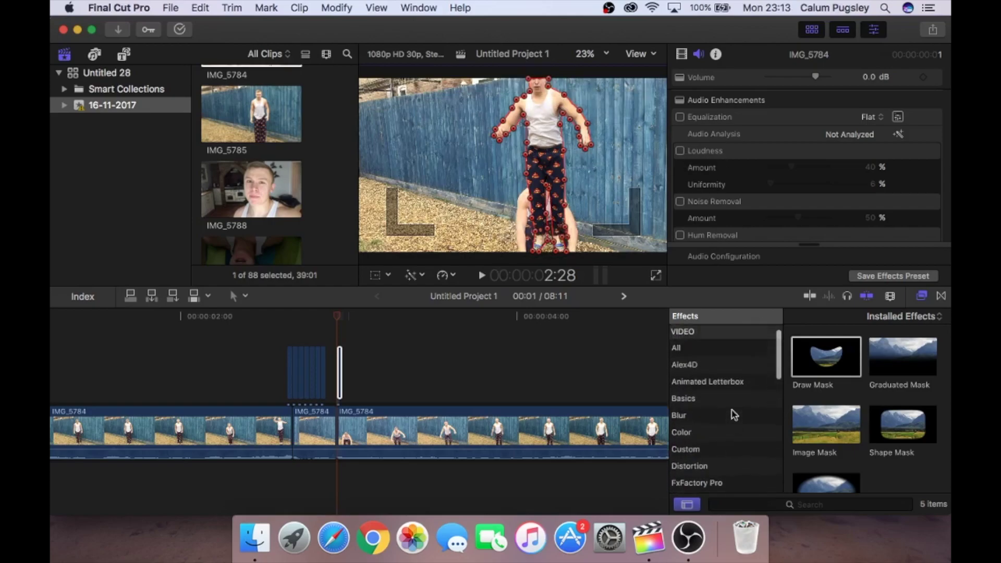
click(717, 423)
drag(815, 360, 316, 373)
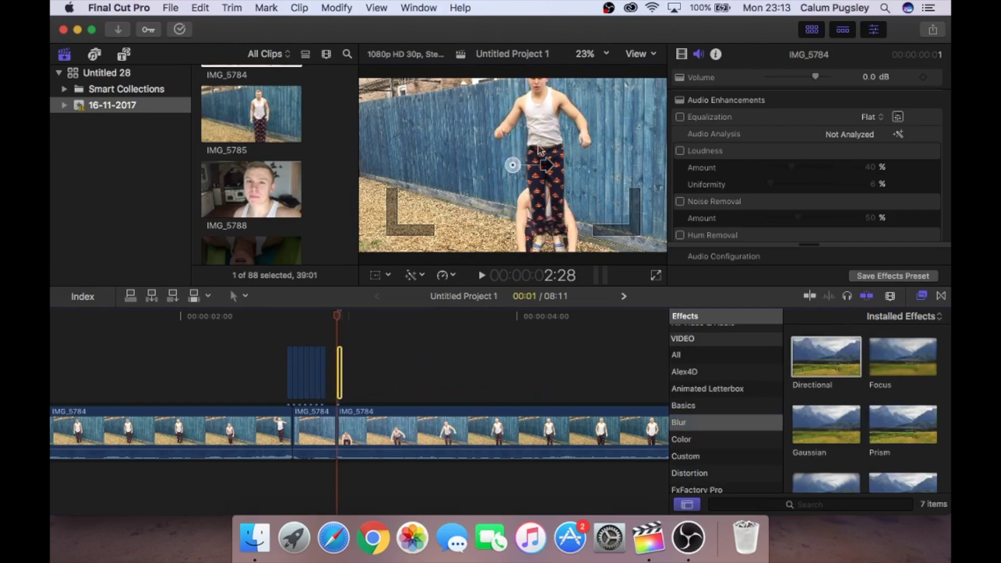
drag(546, 171, 512, 385)
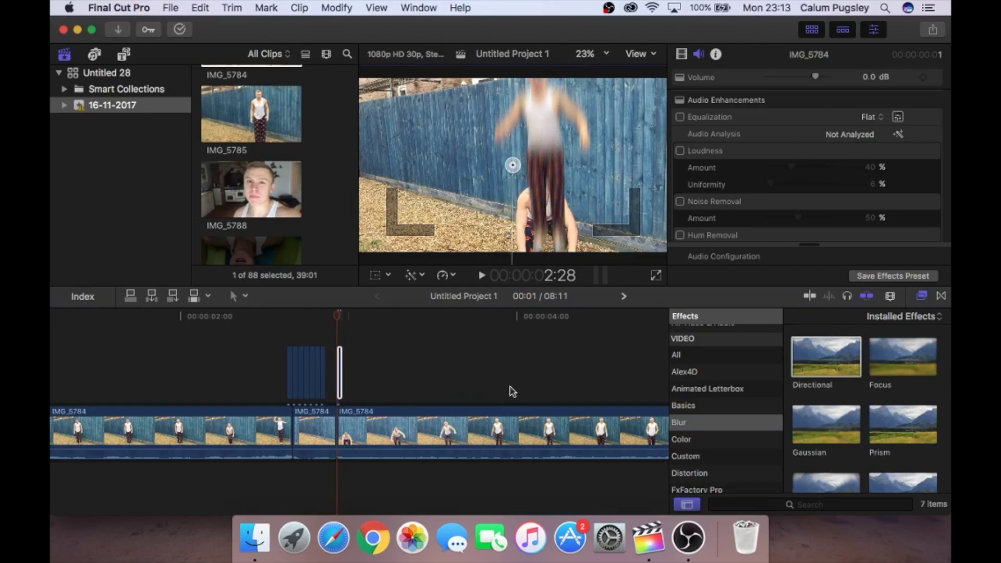
Step: Paste a second blurred copy after it and extend the main clip edit by three frames
click(340, 344)
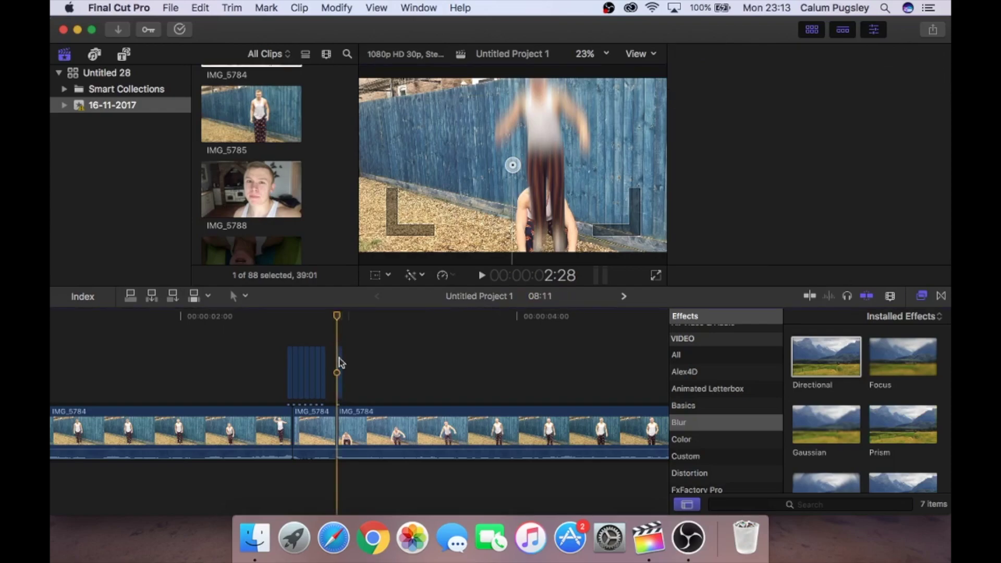
click(339, 363)
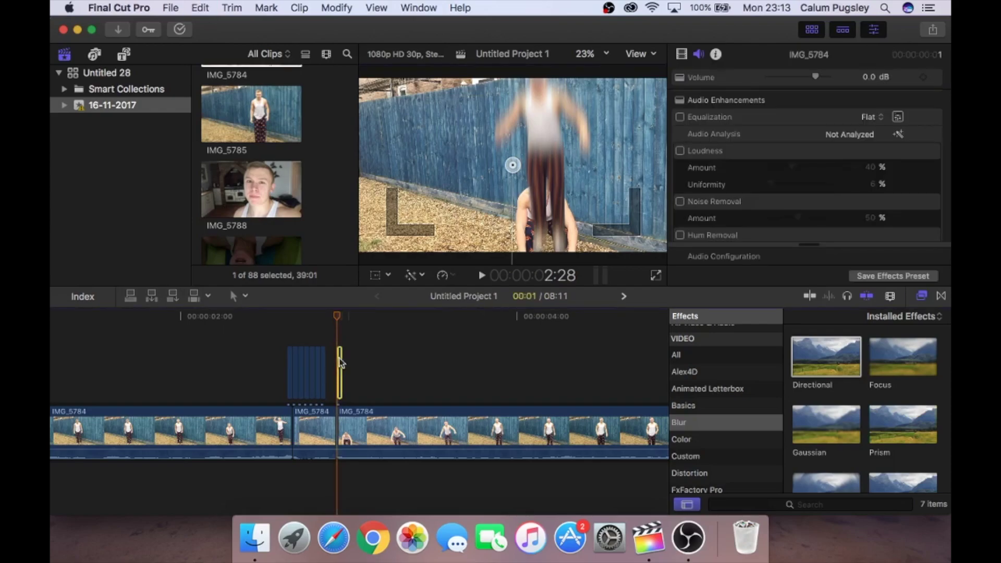
click(341, 363)
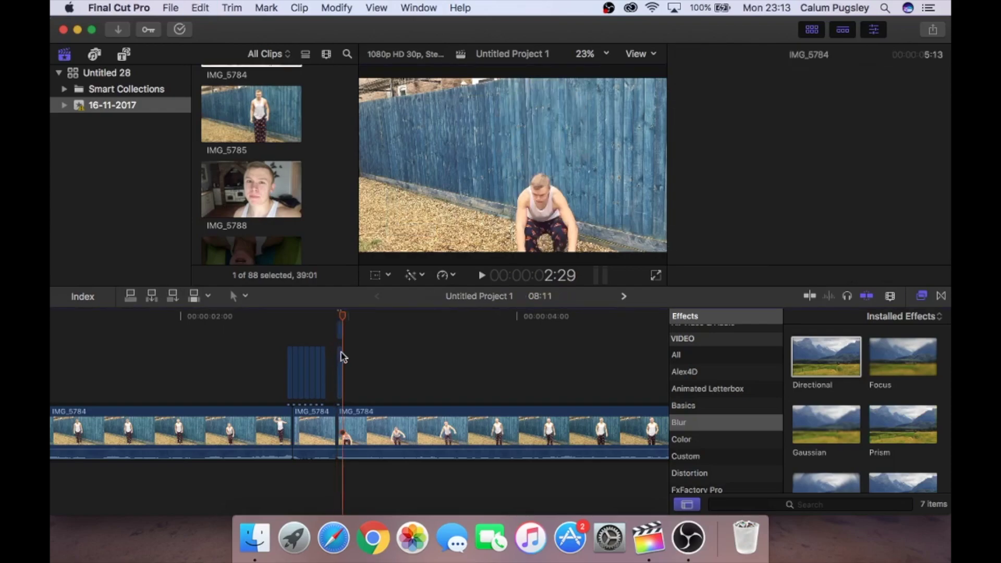
key(super+v)
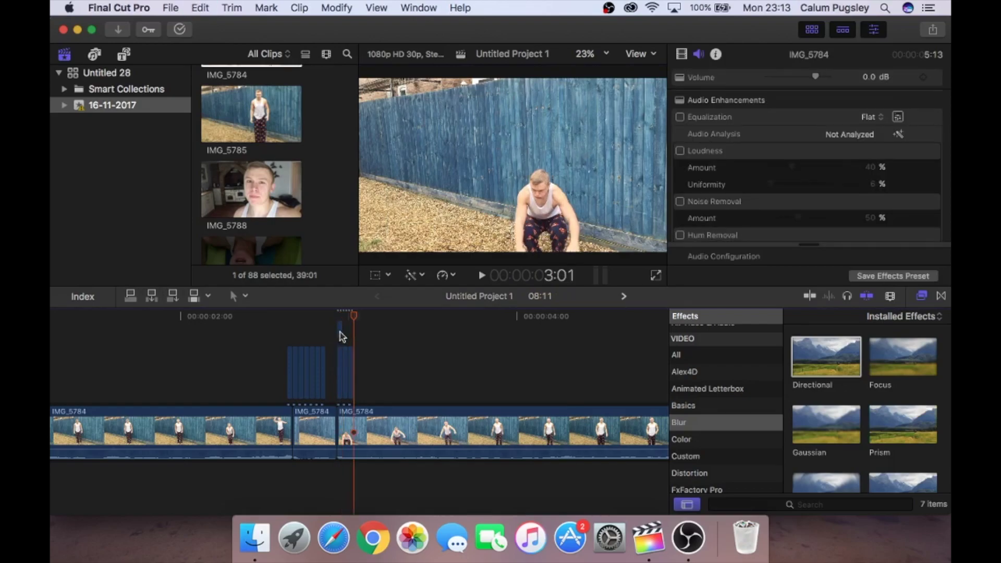
drag(338, 425, 347, 425)
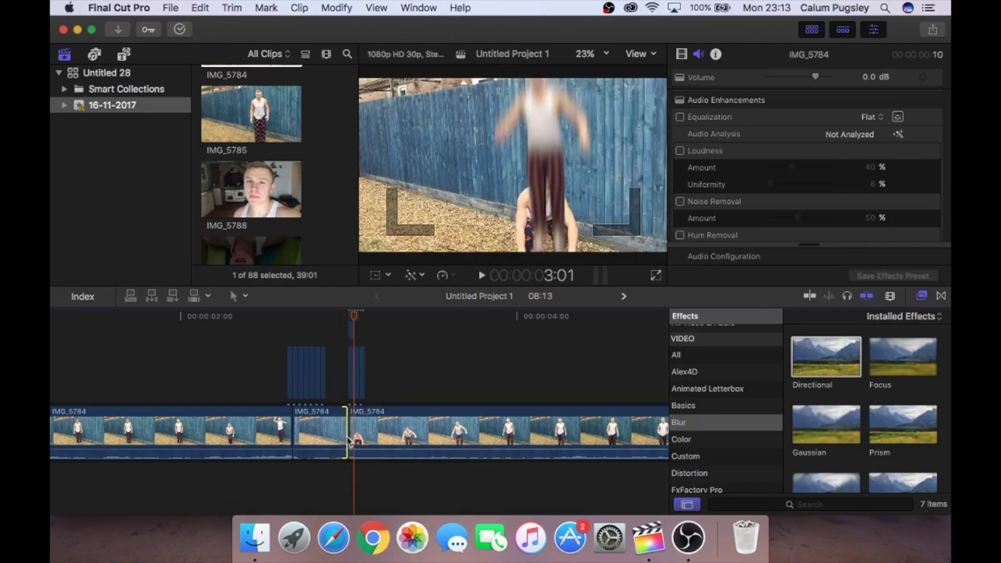
drag(348, 437, 364, 436)
drag(368, 338, 348, 382)
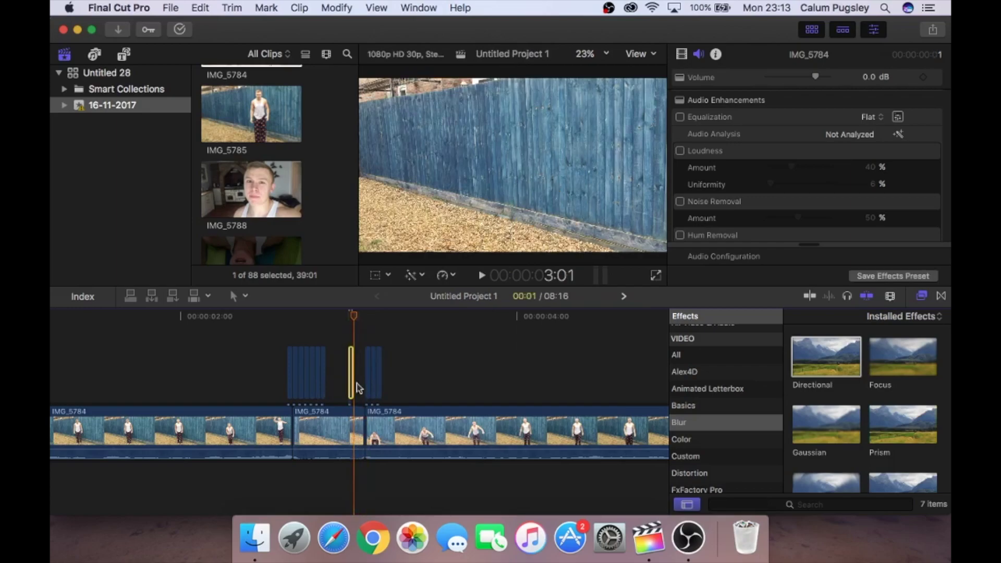
click(378, 372)
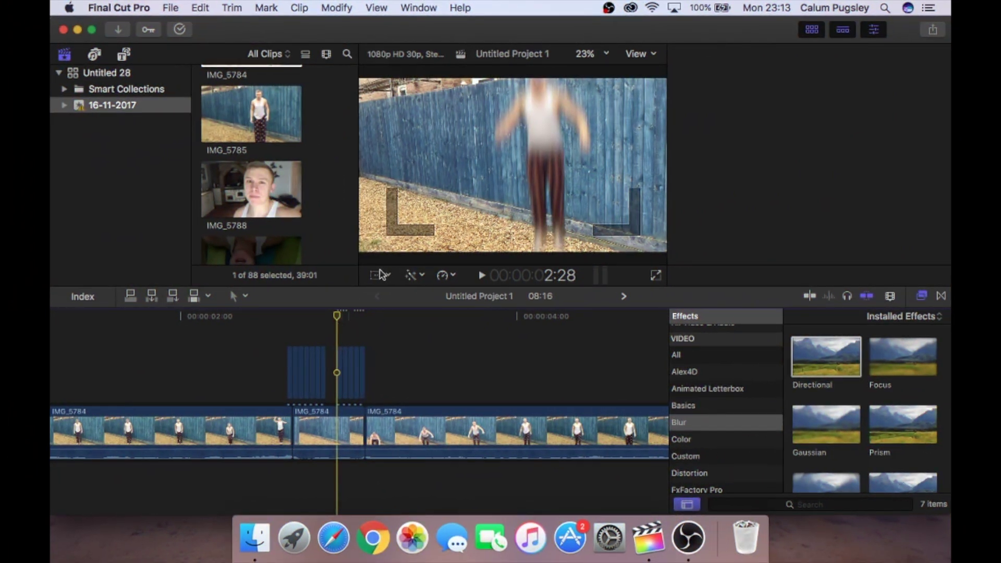
Step: Reposition the blurred copy frame by frame from 2:29 to 3:01, at Y 602, 521 and 331 px
click(379, 275)
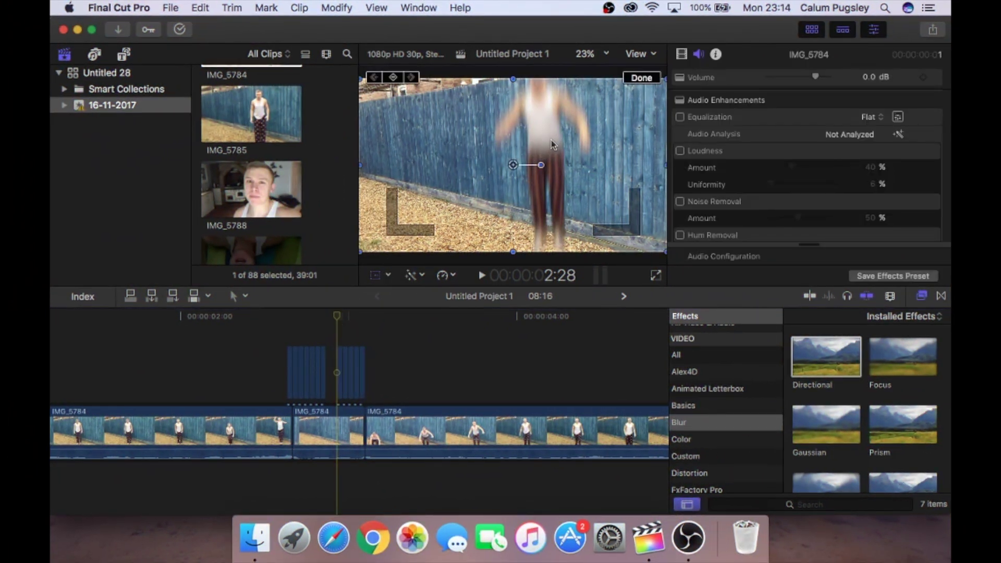
drag(552, 140, 548, 34)
drag(553, 100, 551, 82)
key(Right)
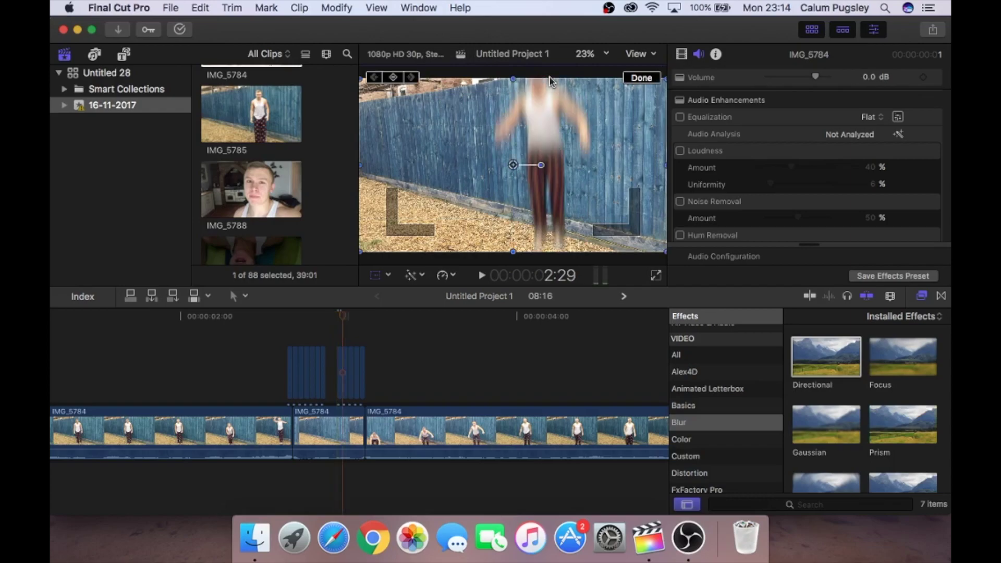
drag(556, 136, 557, 41)
drag(557, 40, 557, 41)
key(Right)
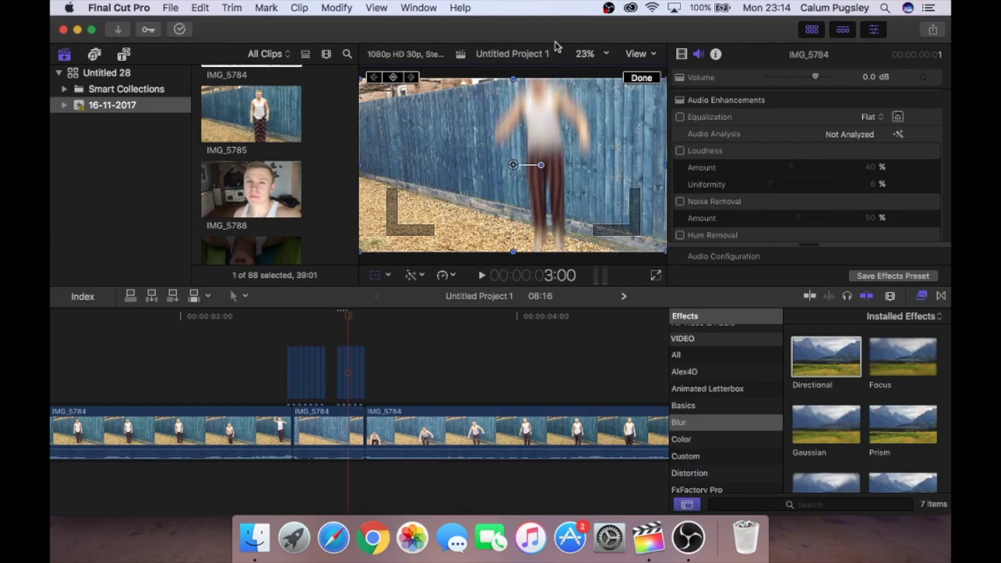
drag(557, 46, 554, 61)
key(Right)
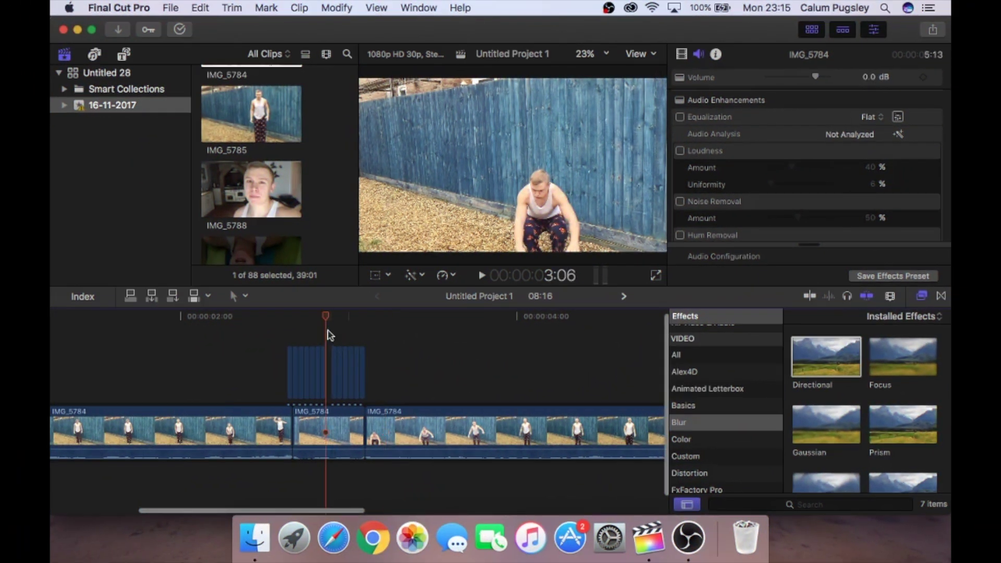
key(space)
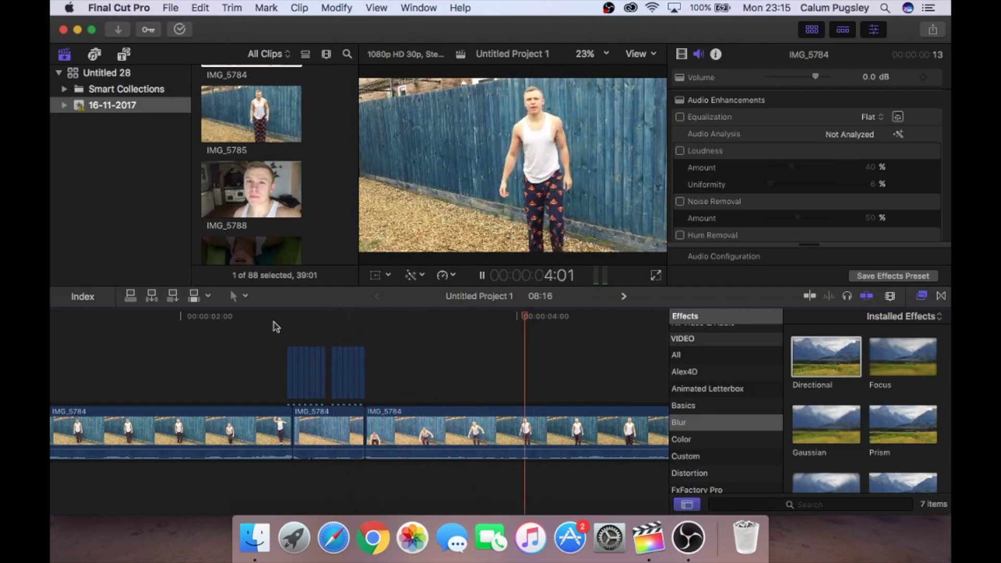
click(274, 339)
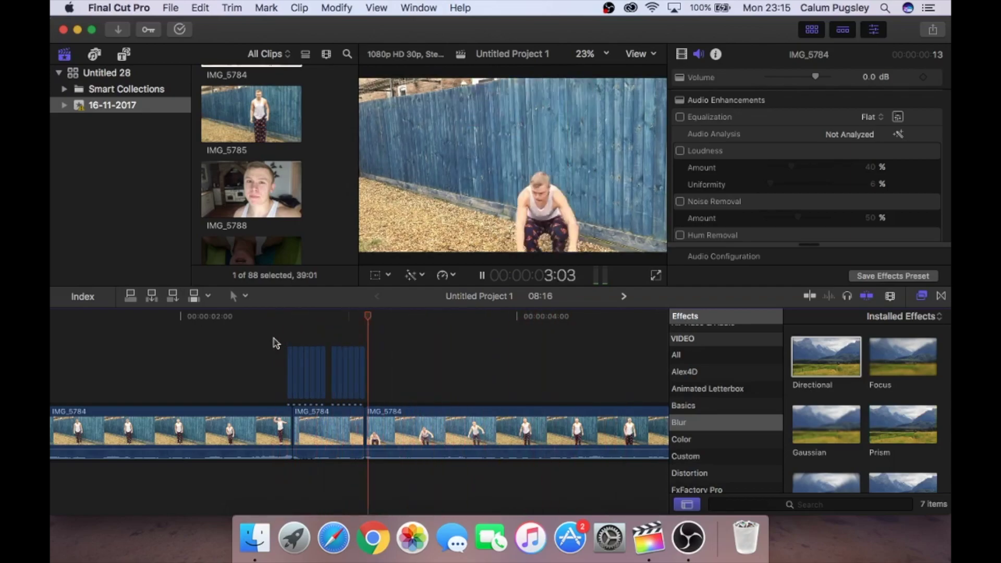
click(273, 343)
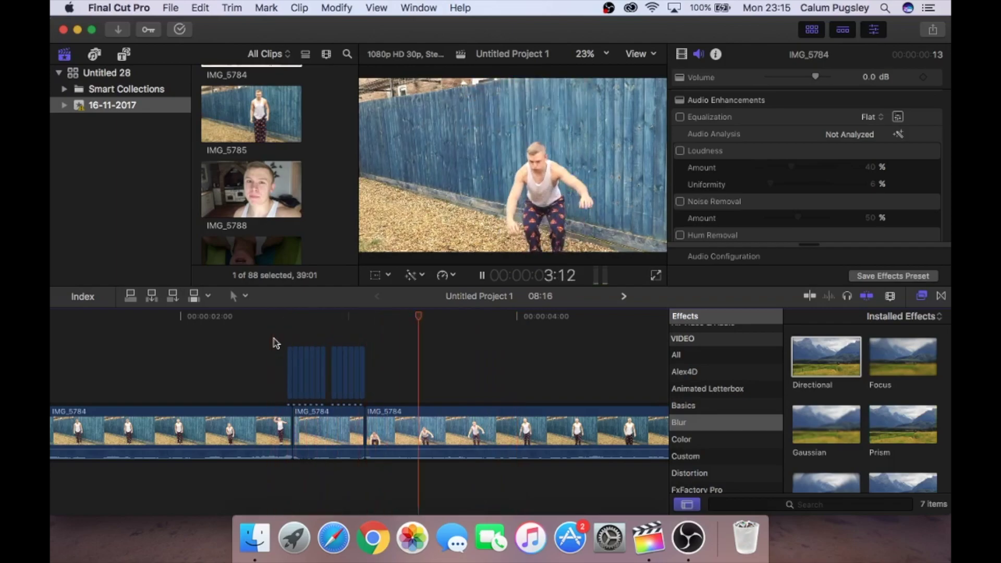
click(274, 343)
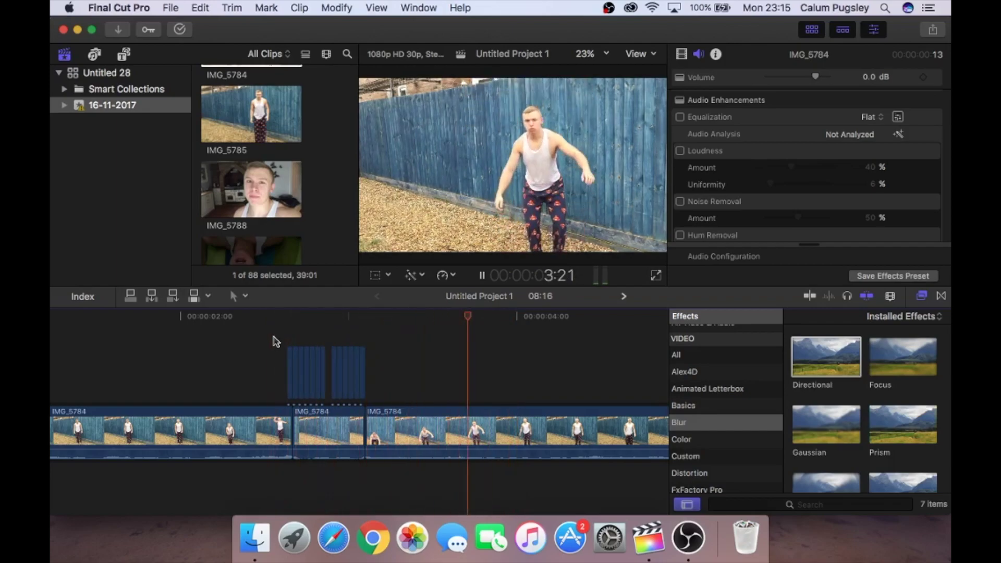
click(274, 342)
click(274, 342)
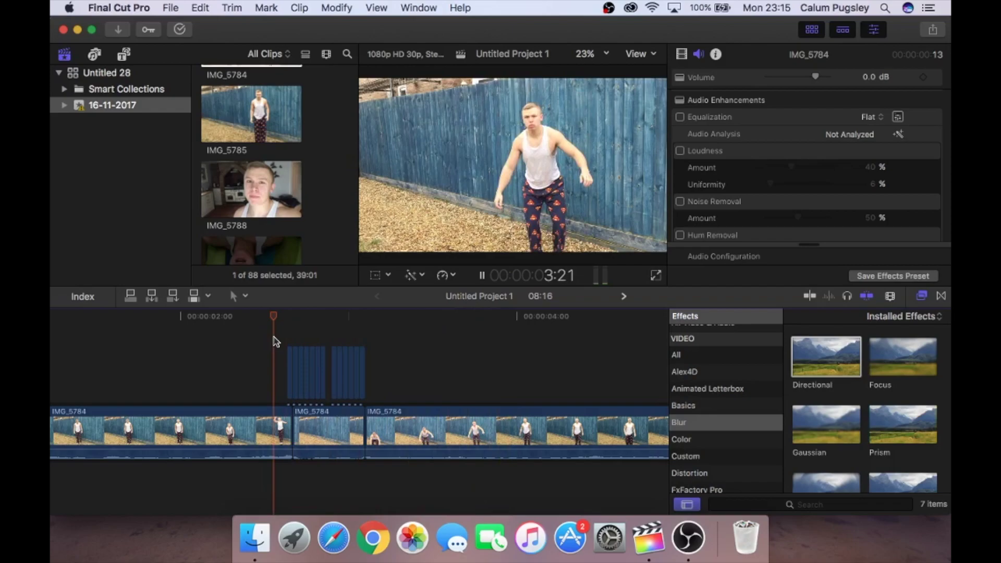
key(space)
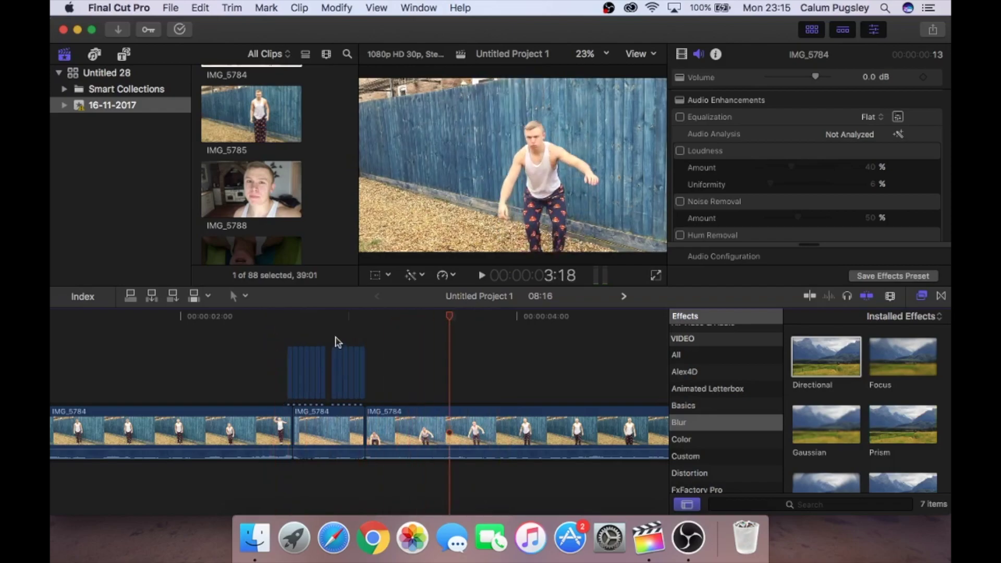
Step: Drag the Gaussian blur onto the blurred connected copy and play the jump back
click(332, 339)
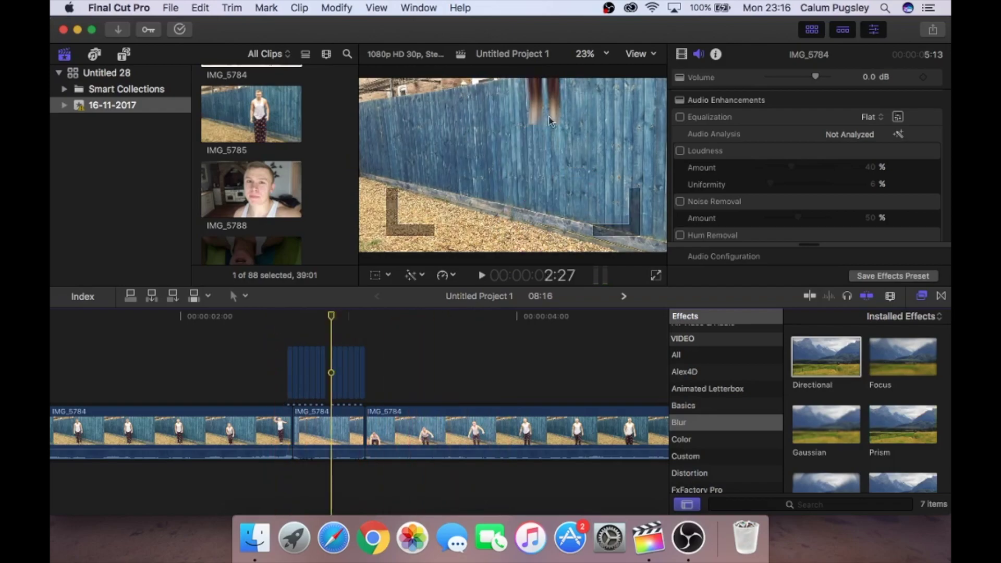
drag(820, 435, 332, 365)
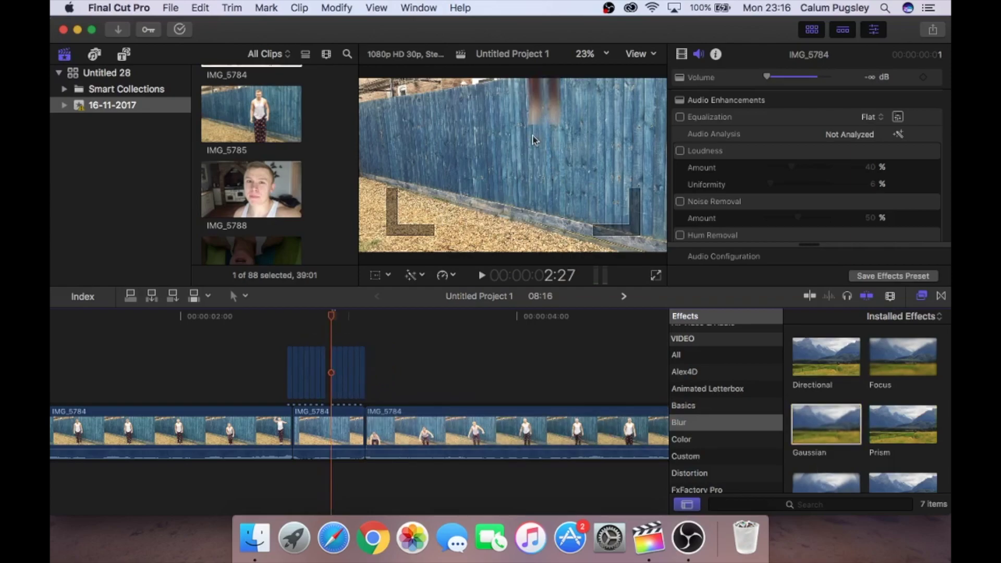
click(281, 322)
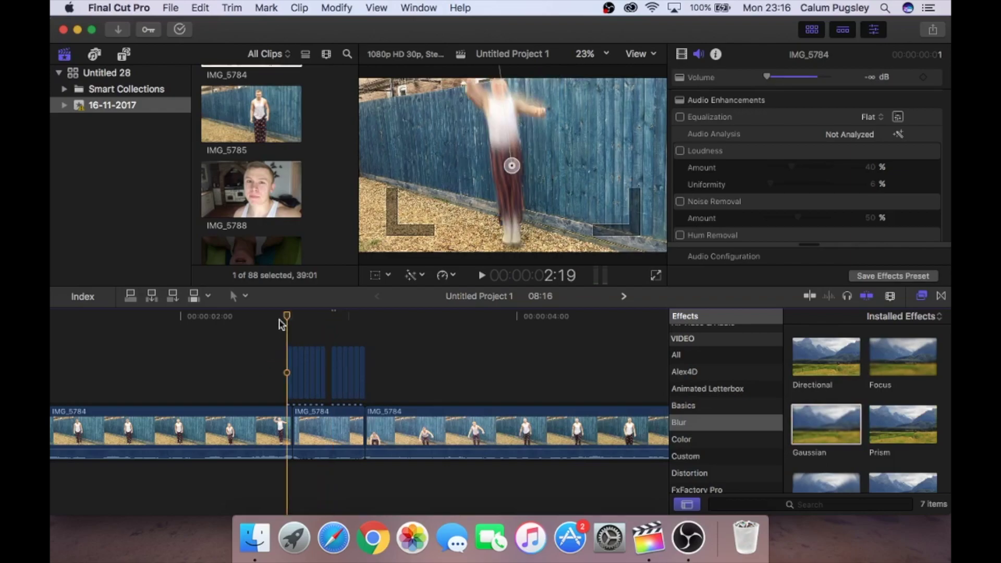
key(space)
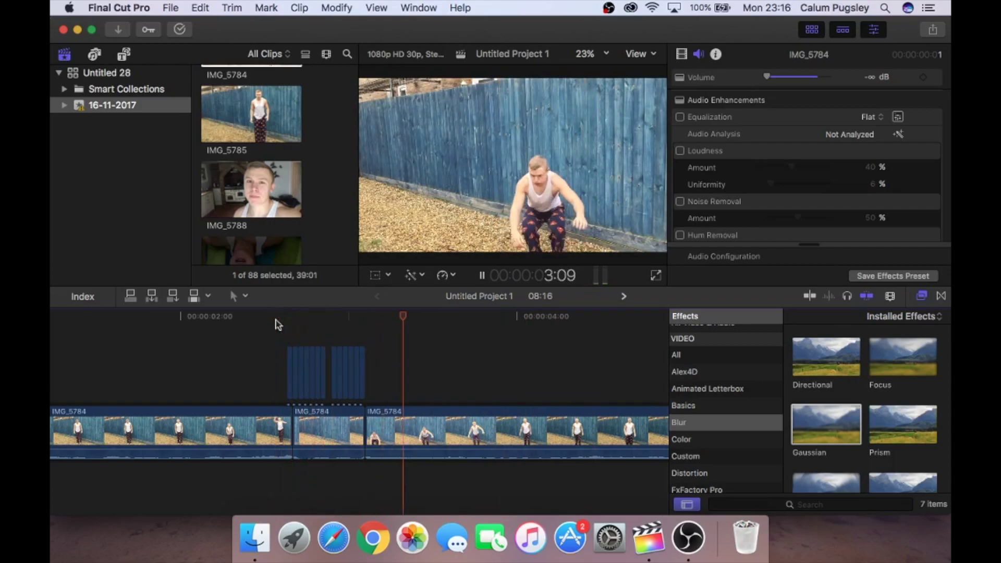
Step: Play back the takeoff to check the Whoosh66 sound beneath the blurred copies
key(space)
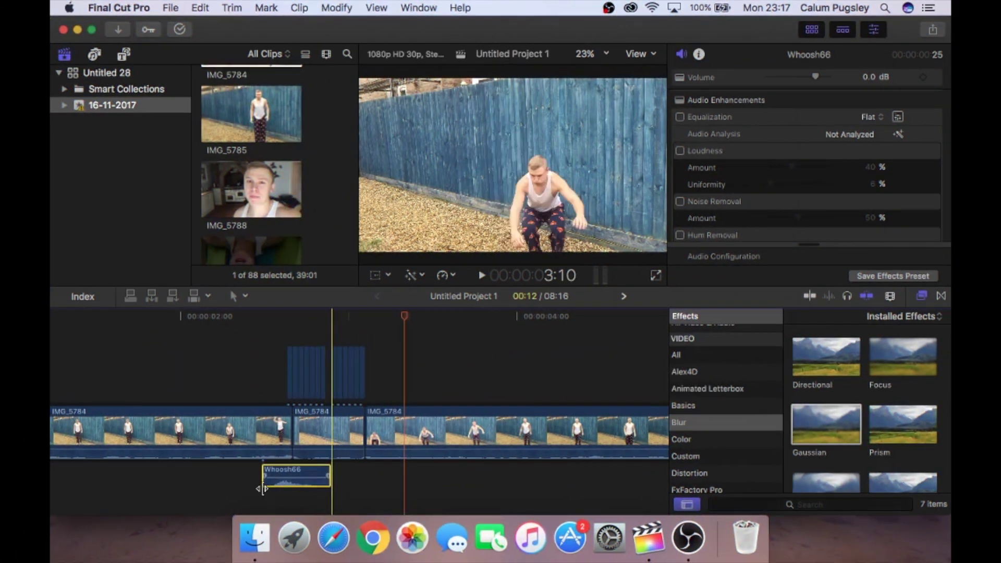
click(251, 489)
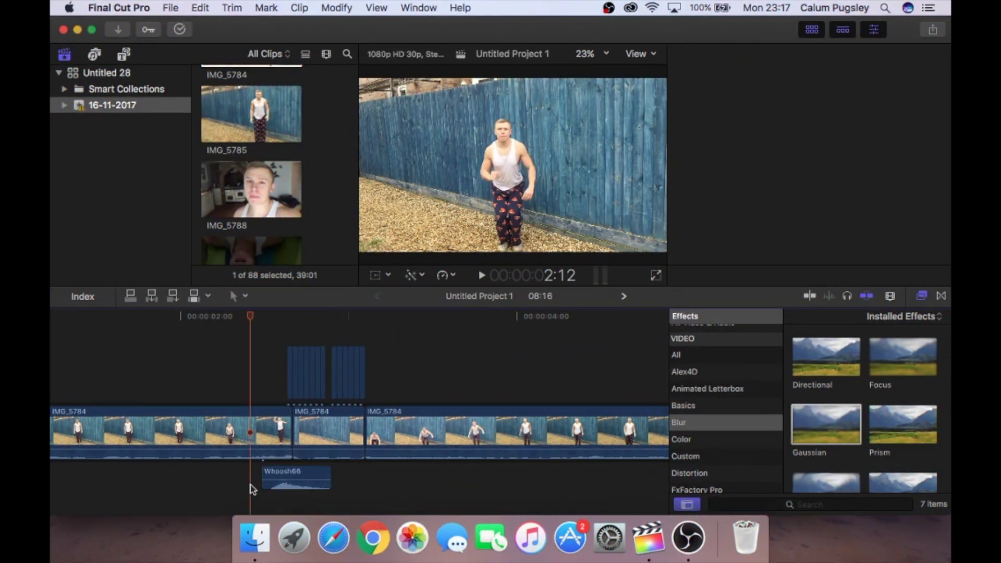
key(space)
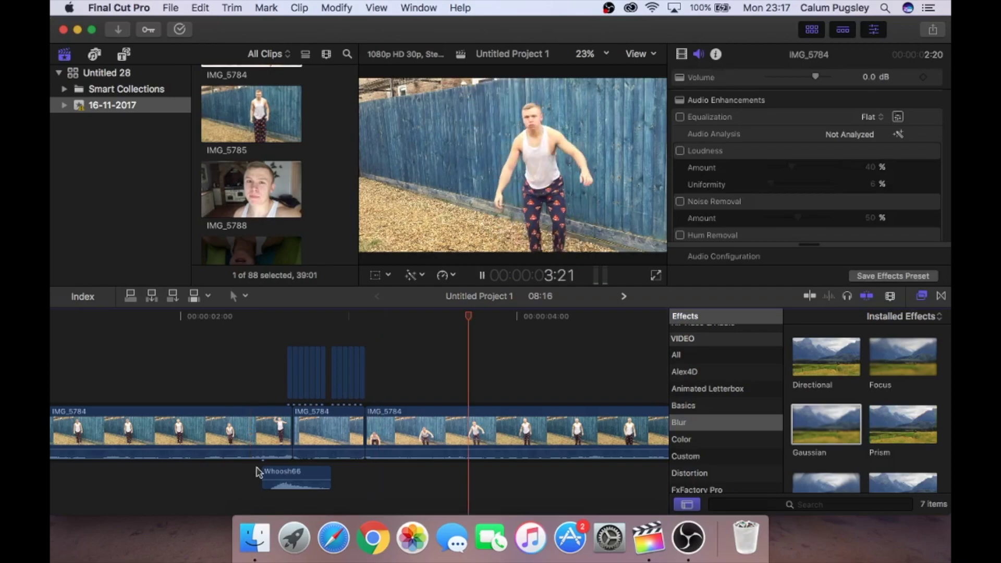
click(276, 363)
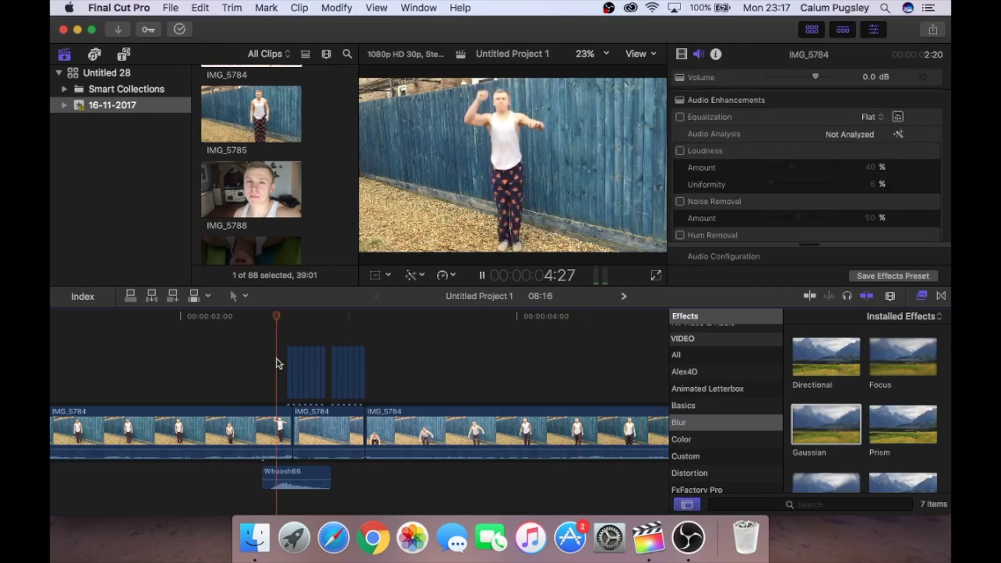
key(space)
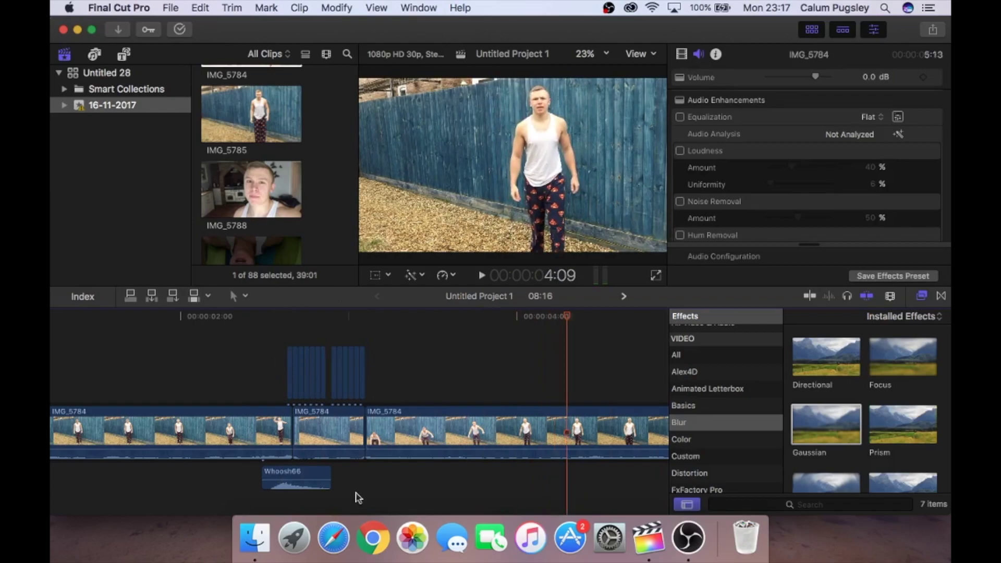
Step: Preview the yellow lightning enter-frame and lightning exitframe2 clips in the browser
scroll(276, 239, down, 15)
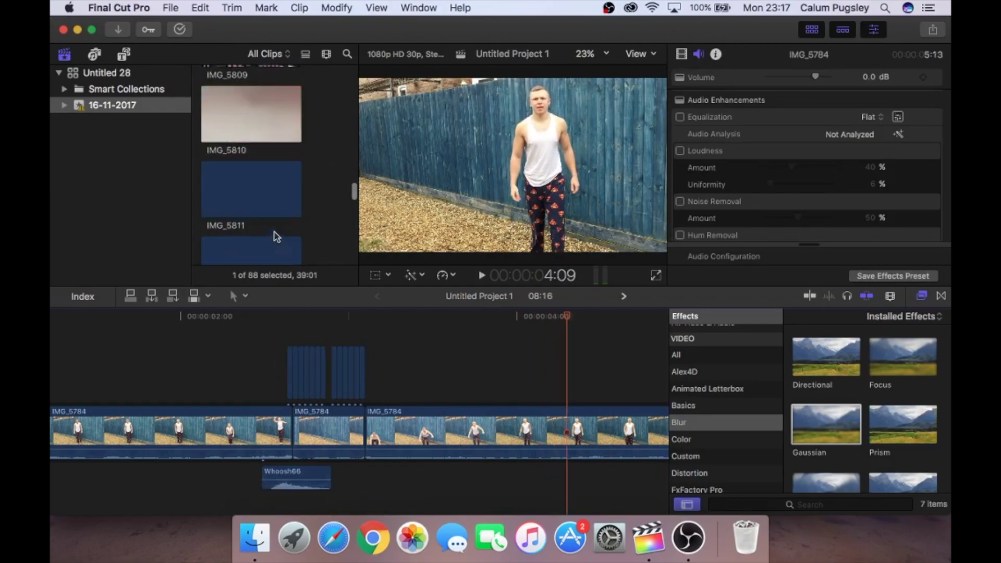
scroll(276, 238, up, 5)
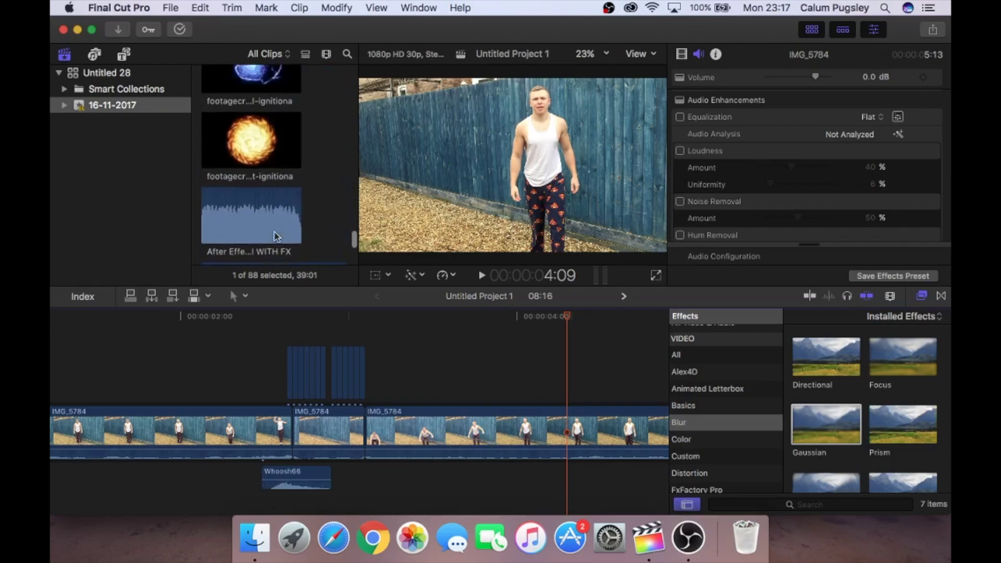
click(249, 190)
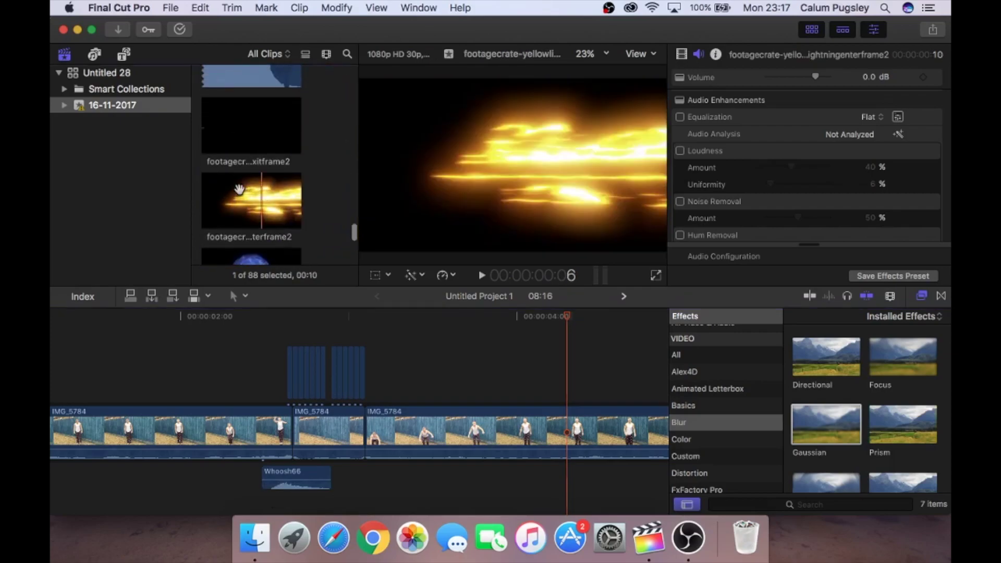
click(230, 135)
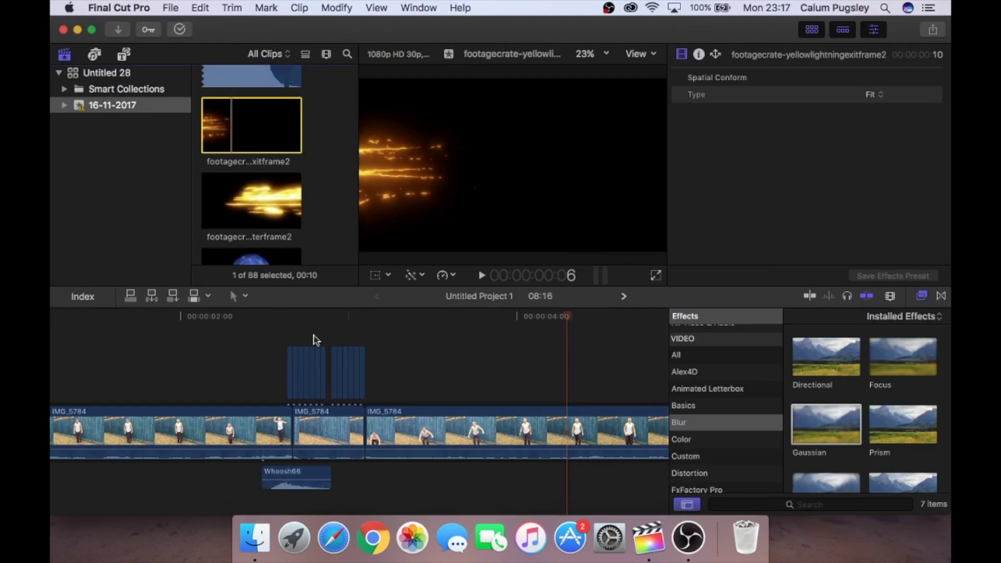
Step: Play the jump from 2:17 and stop at 3:03 to review the blurred streaks
scroll(288, 207, down, 4)
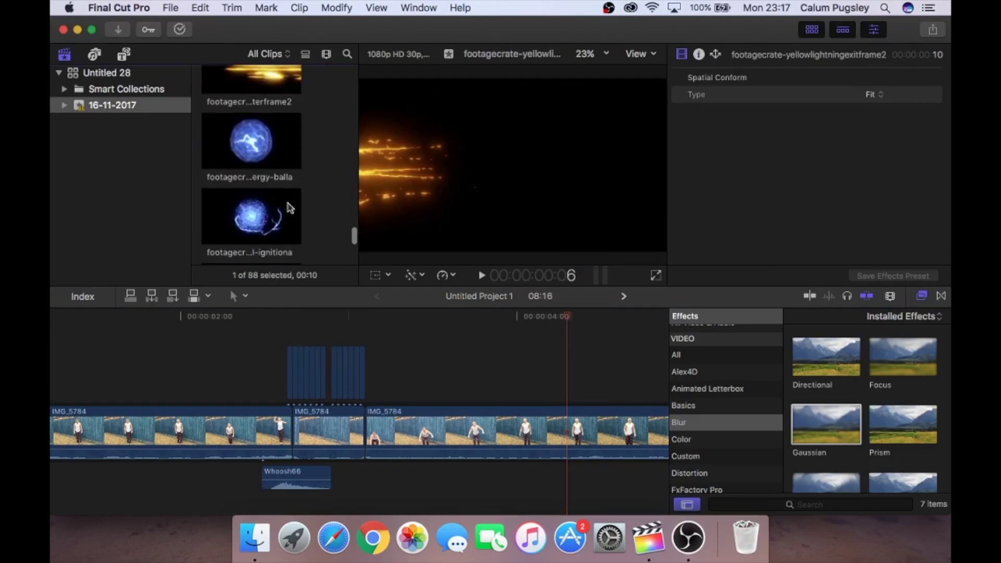
scroll(264, 228, down, 7)
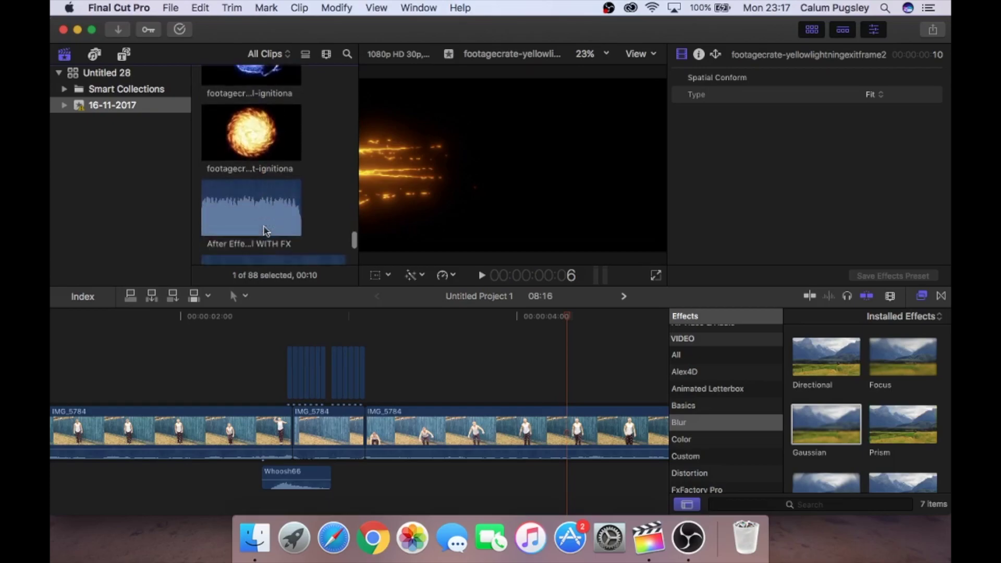
scroll(266, 230, up, 9)
scroll(261, 229, up, 2)
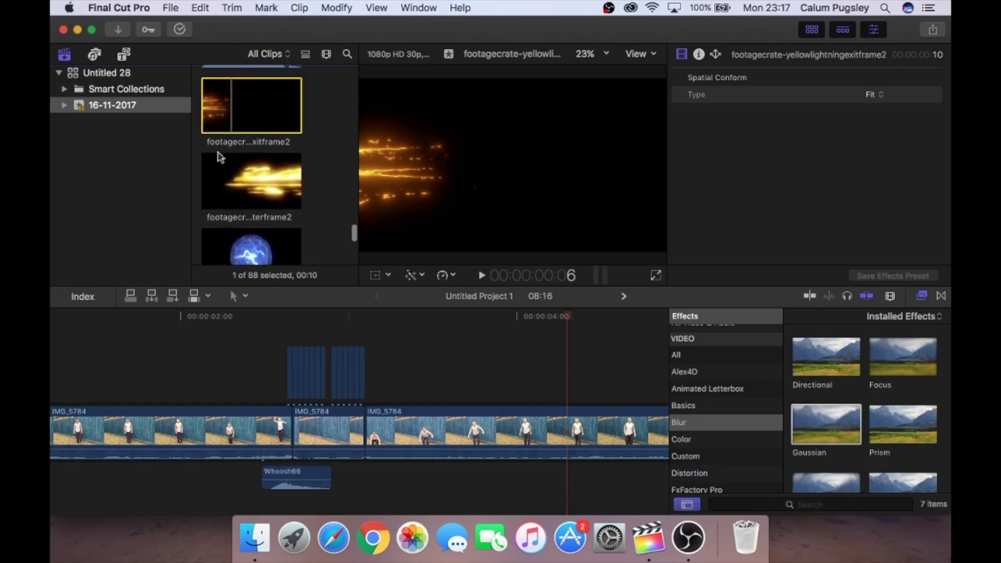
click(277, 336)
key(space)
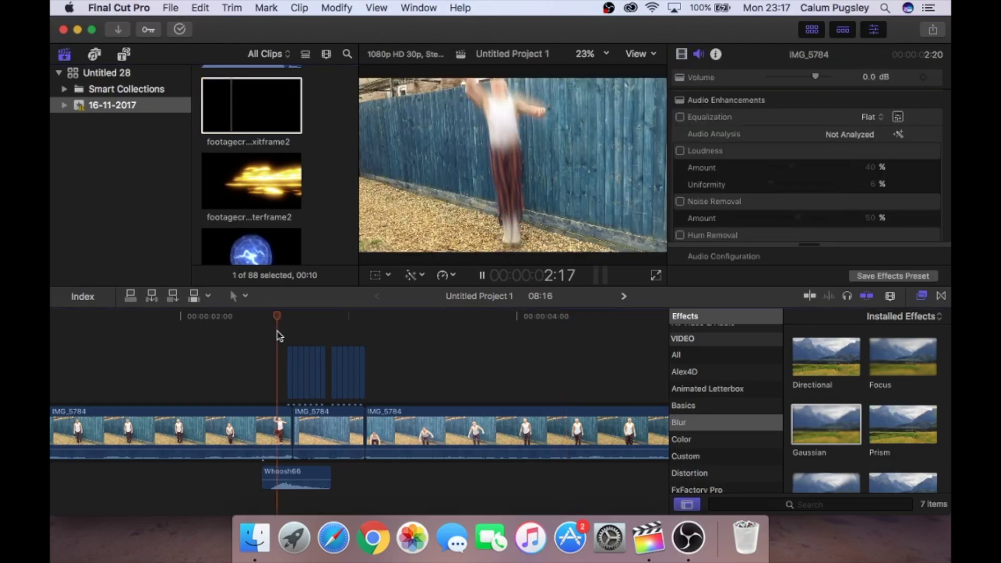
click(379, 340)
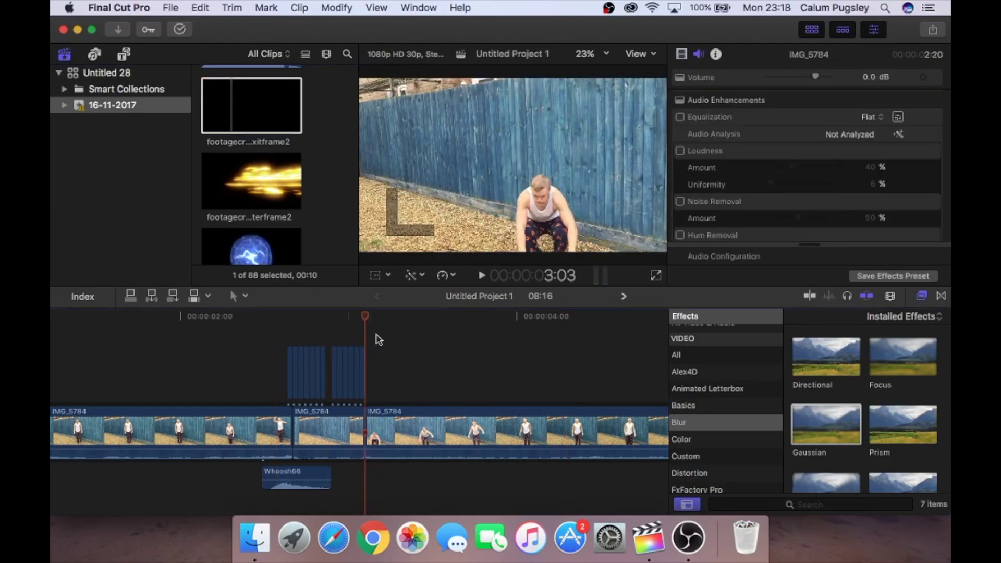
Step: Scroll through the Flash Super Speed Effect tutorial page to read its description
scroll(459, 391, right, 5)
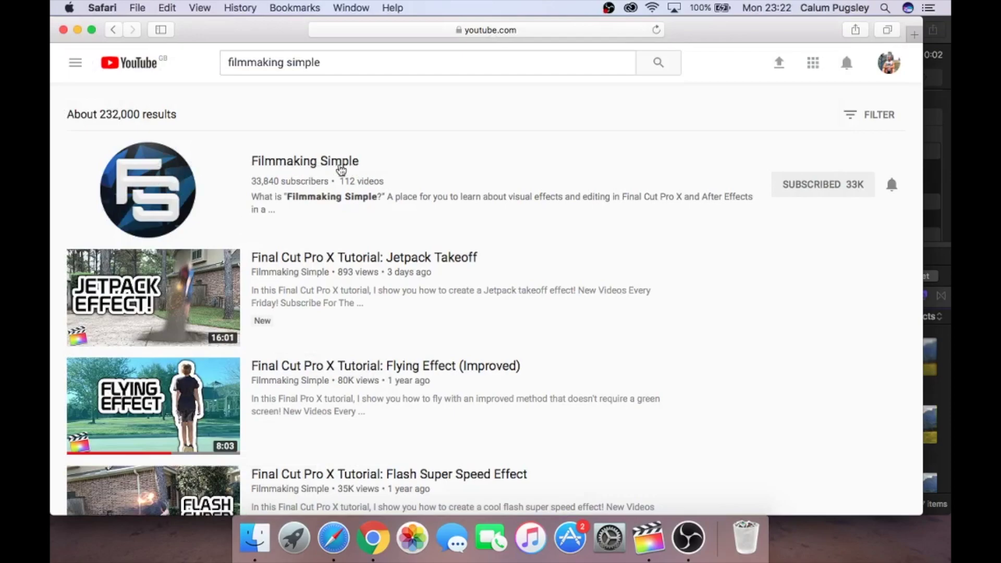
scroll(340, 172, down, 5)
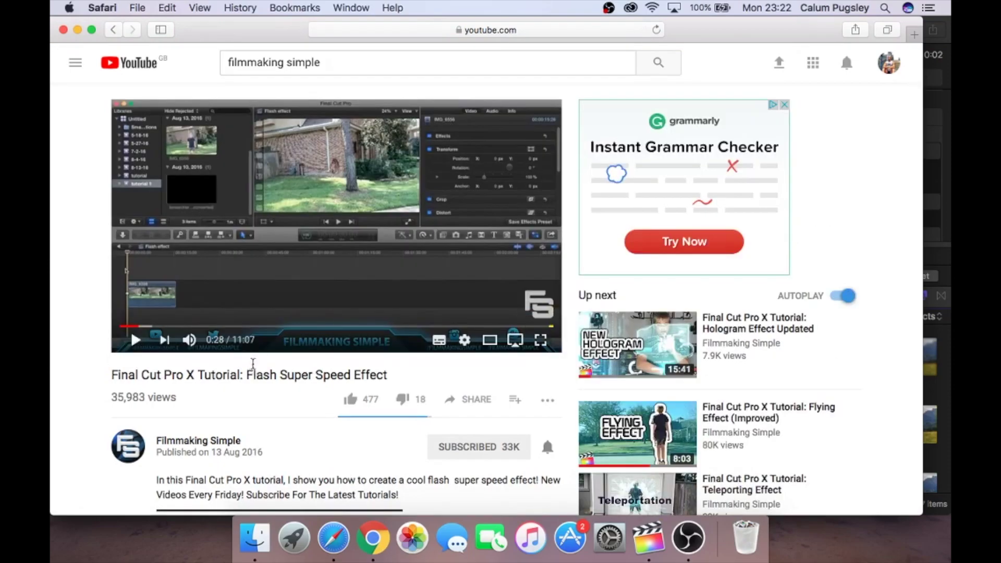
scroll(253, 364, down, 5)
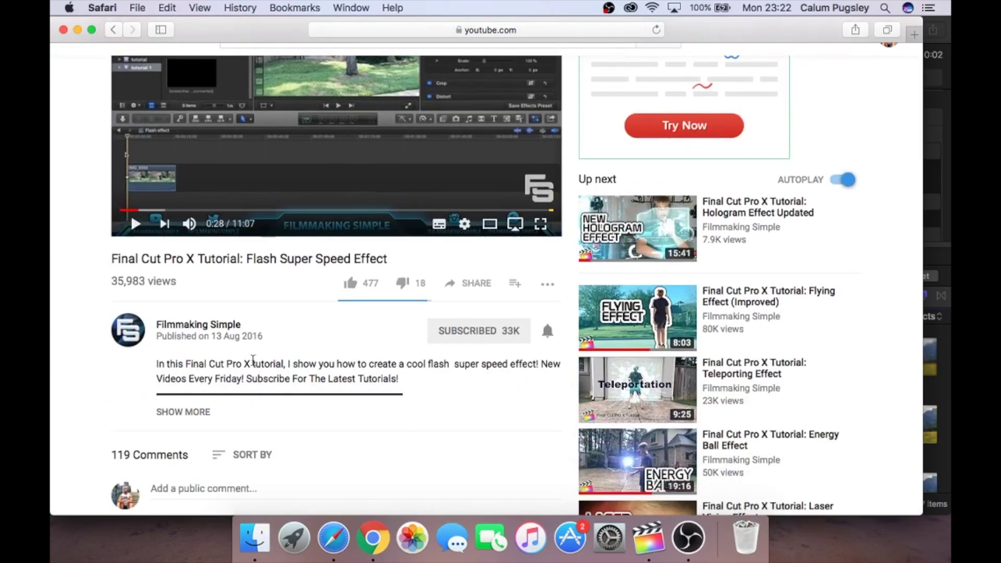
scroll(253, 360, up, 5)
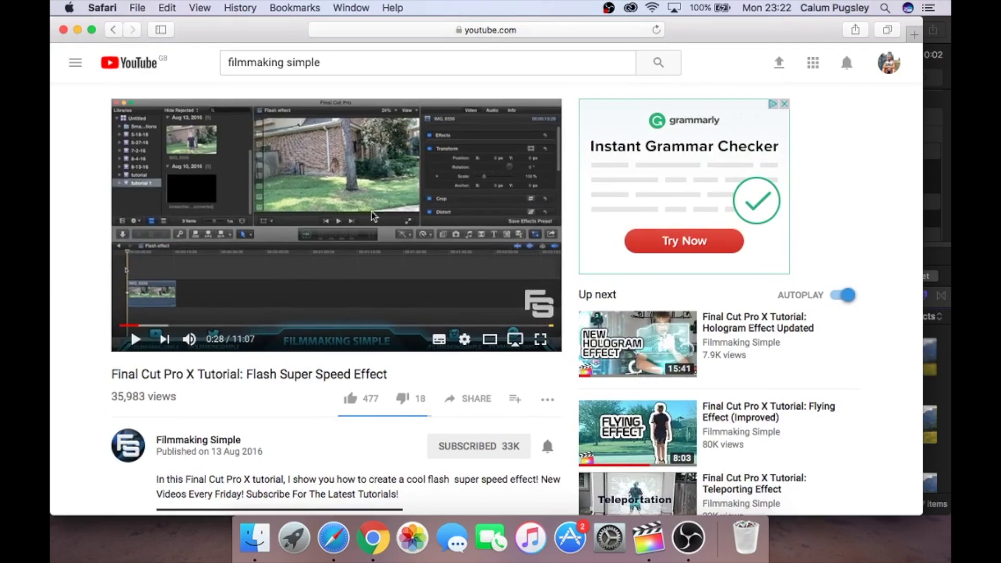
scroll(304, 304, down, 5)
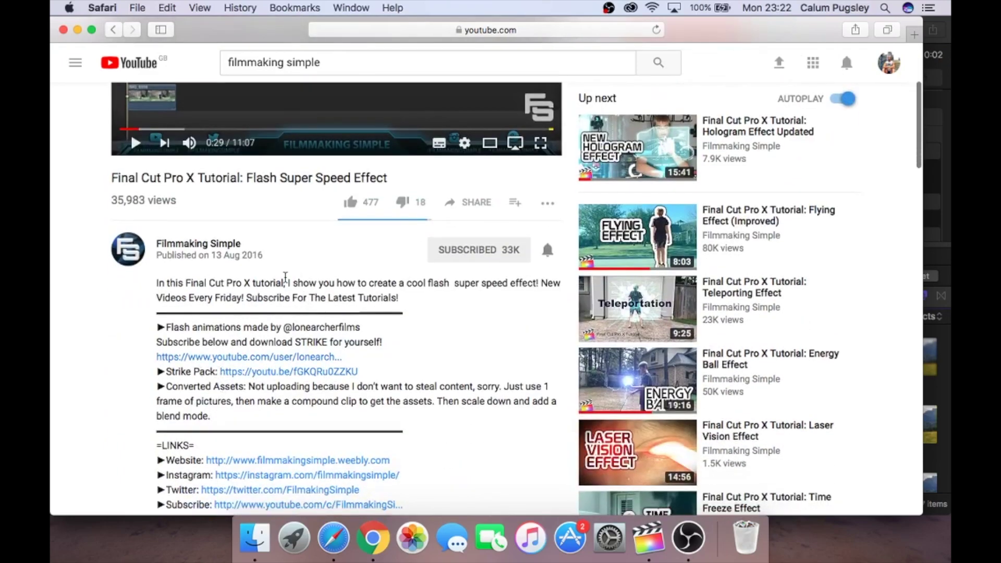
scroll(285, 276, up, 5)
scroll(277, 292, down, 5)
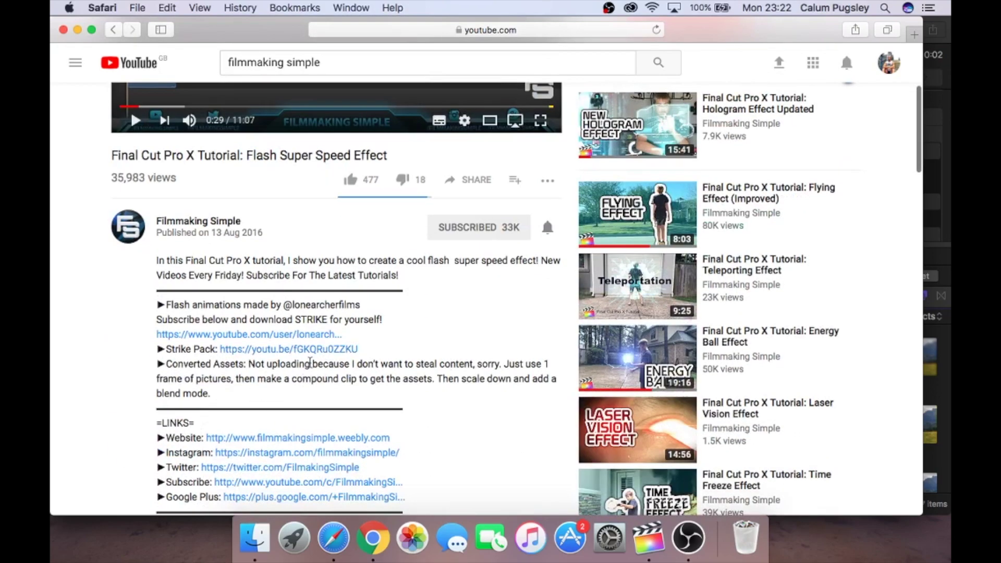
Step: Open the Energy Ball Effect tutorial, dismiss the ad, and expand its description
click(637, 358)
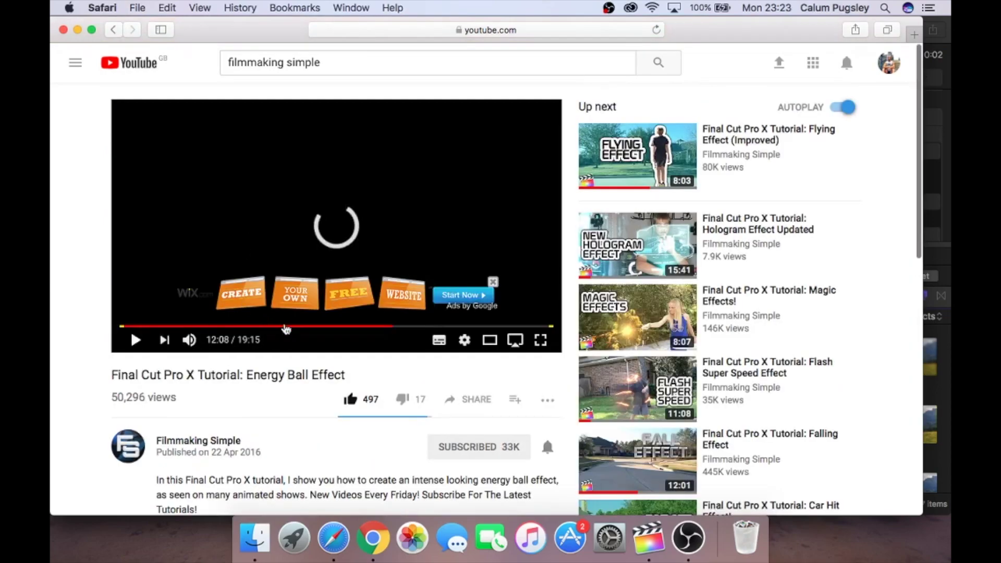
click(493, 283)
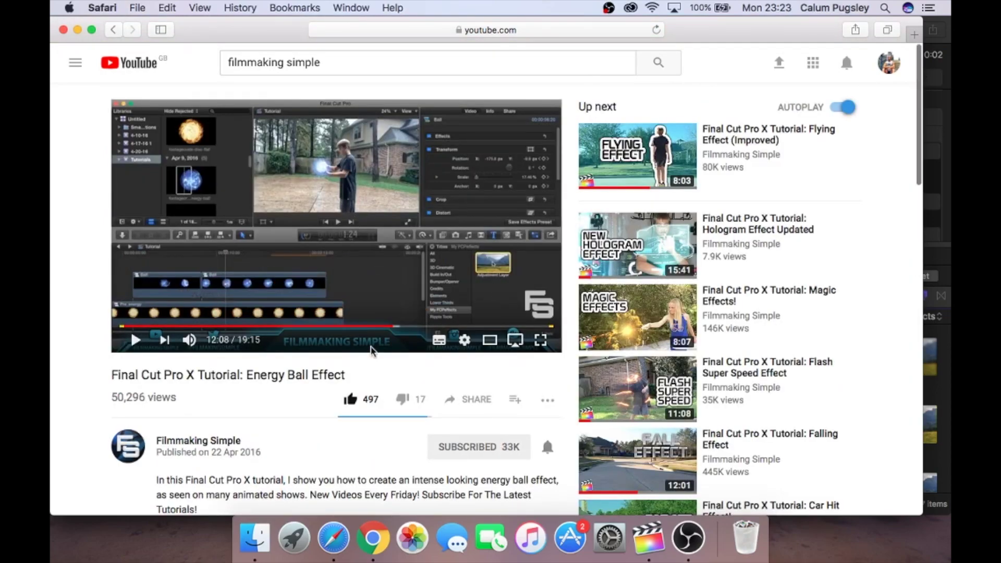
scroll(371, 351, down, 5)
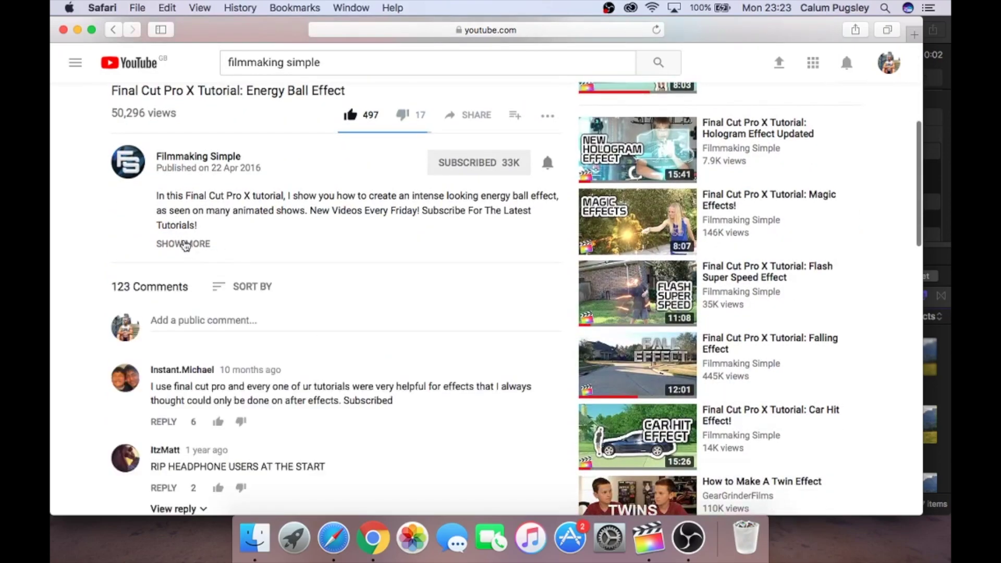
click(196, 245)
Step: Scroll through the description's links, category and licence, then back to the player
scroll(276, 261, down, 3)
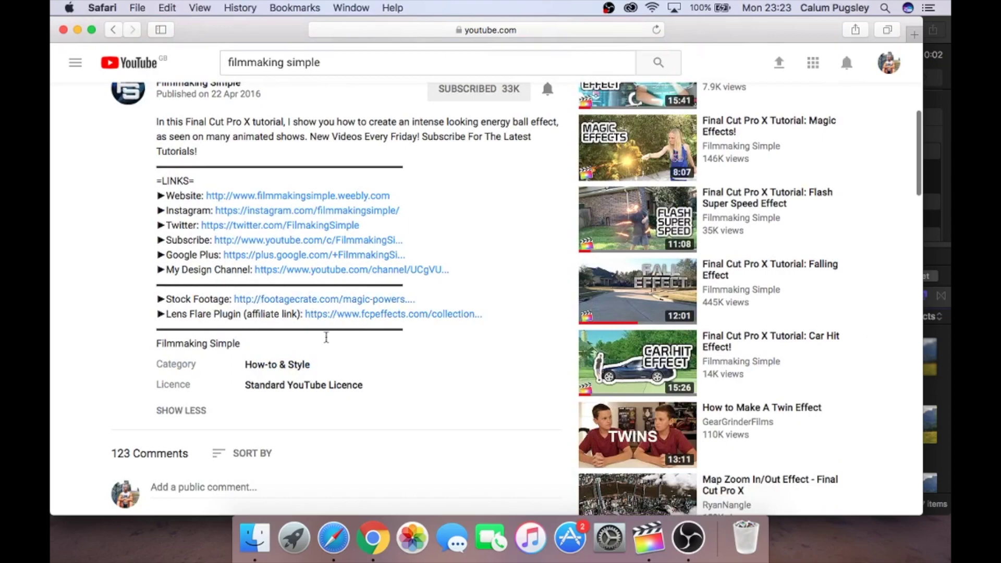
scroll(354, 307, up, 2)
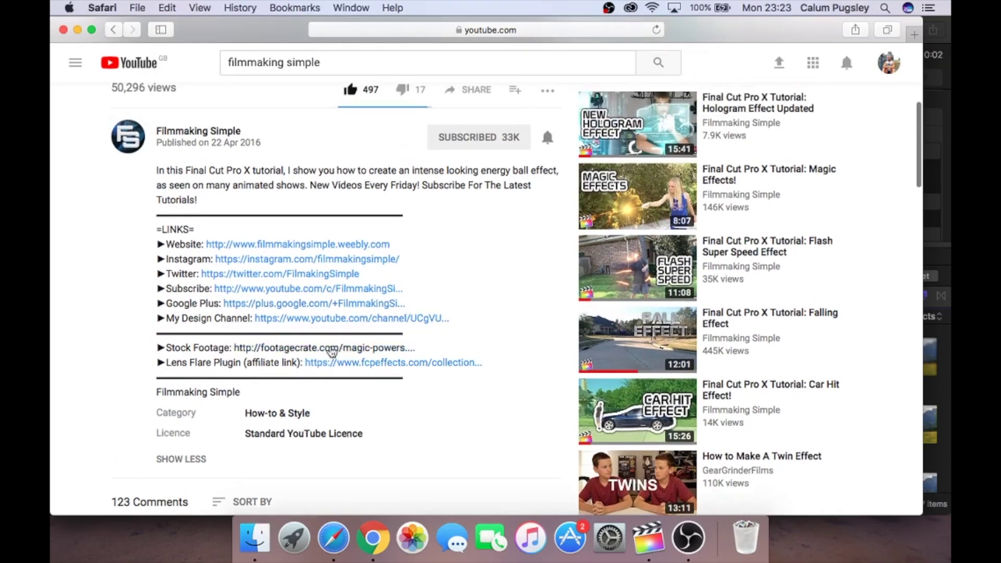
scroll(472, 260, down, 1)
scroll(472, 260, up, 5)
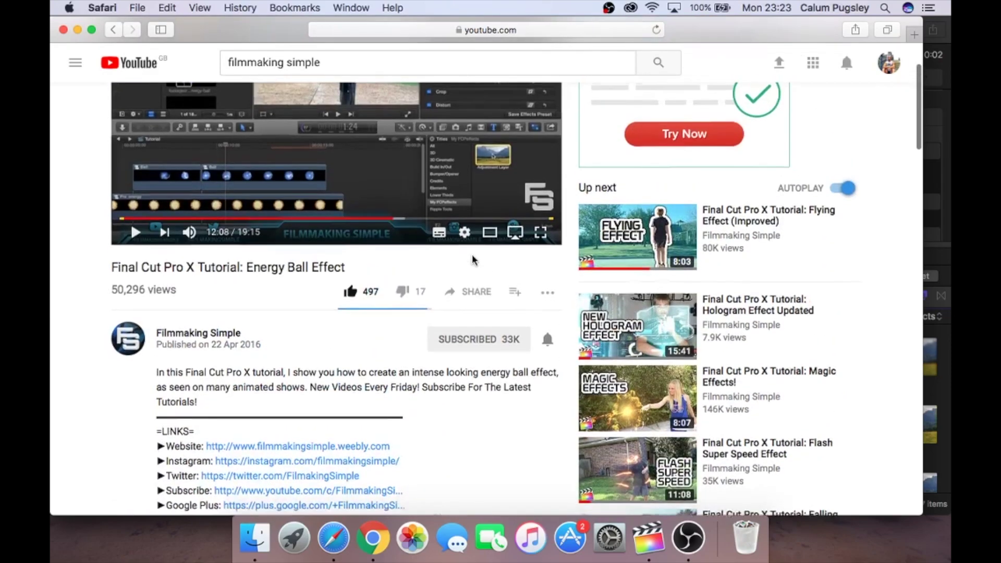
scroll(472, 260, down, 12)
scroll(472, 260, up, 15)
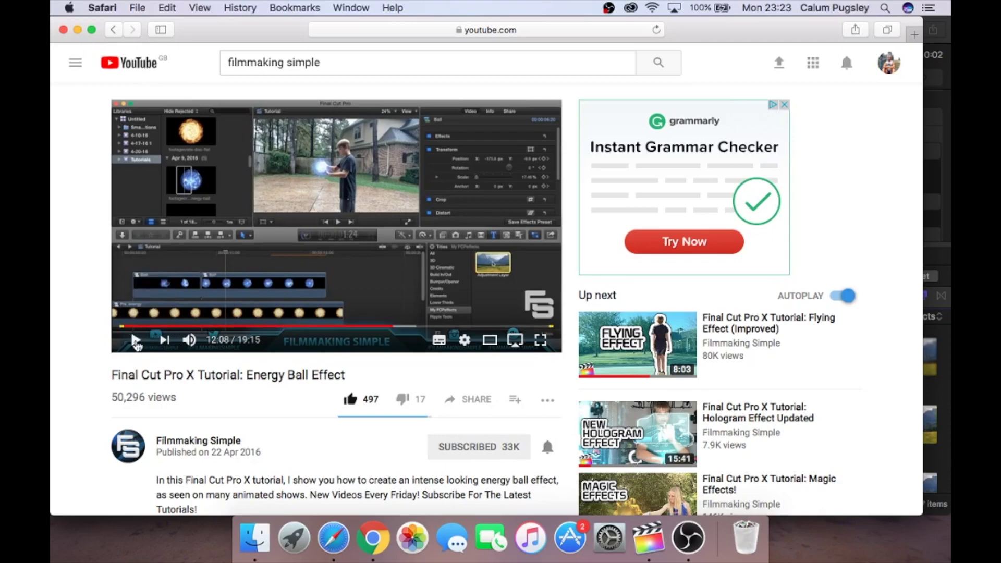
Step: Resume the YouTube Energy Ball Effect tutorial from 12:08
click(133, 341)
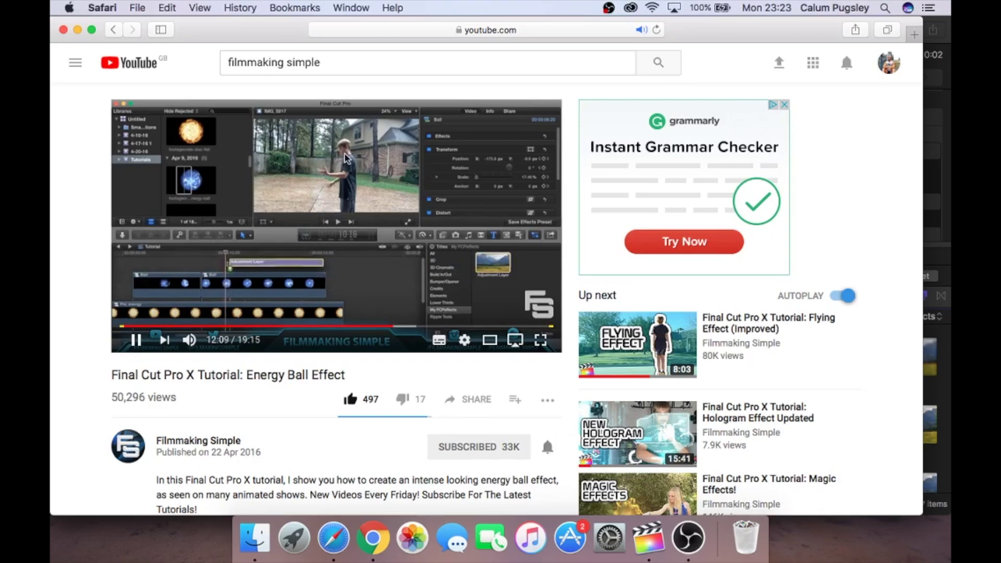